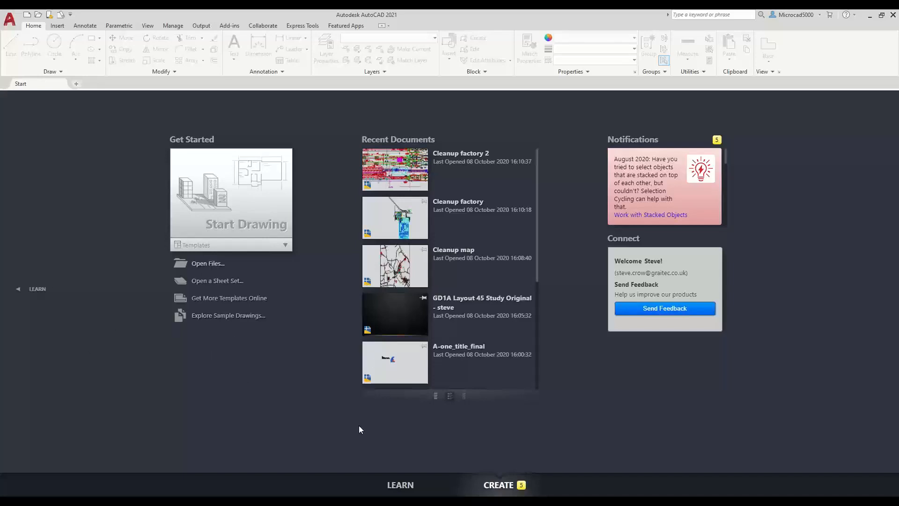
- Bring up the Select File dialog from the Start tab's Open Files command
left_click(219, 265)
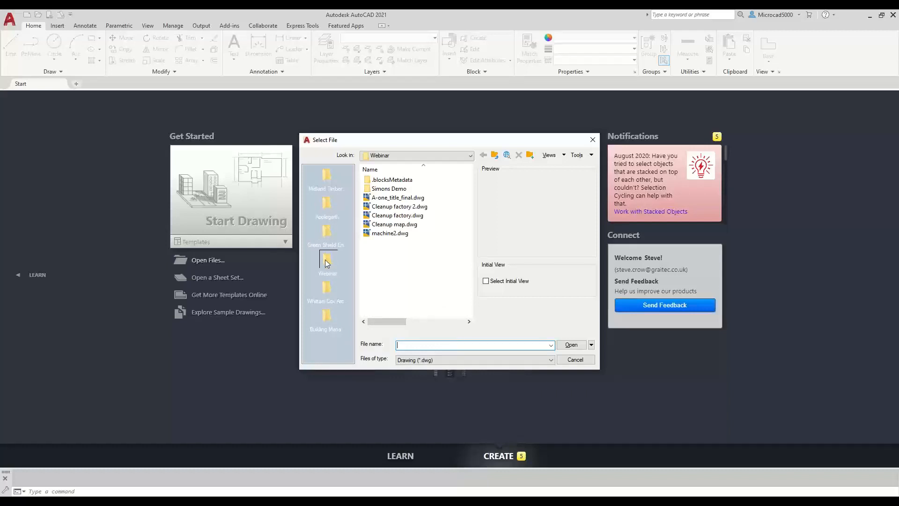
- Remove the Webinar place, drag the Webinar folder back onto the Places bar, and open it
right_click(340, 259)
left_click(352, 266)
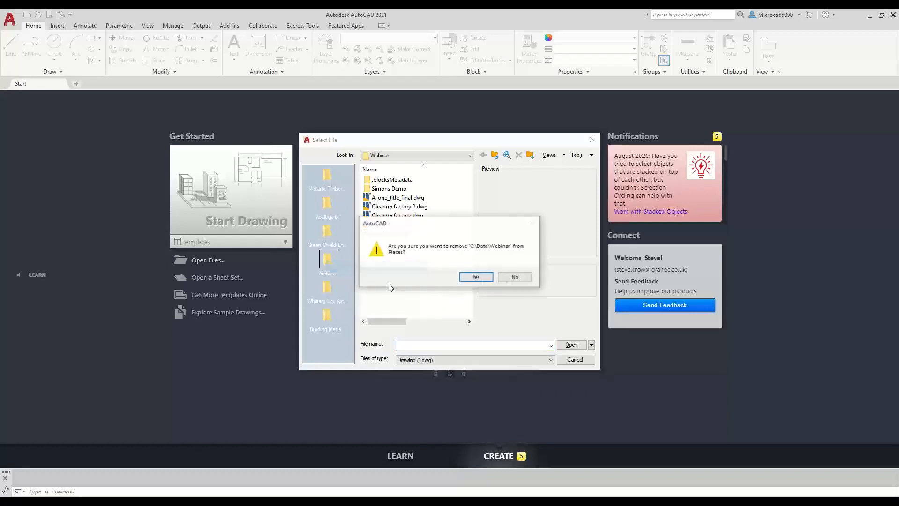
left_click(476, 277)
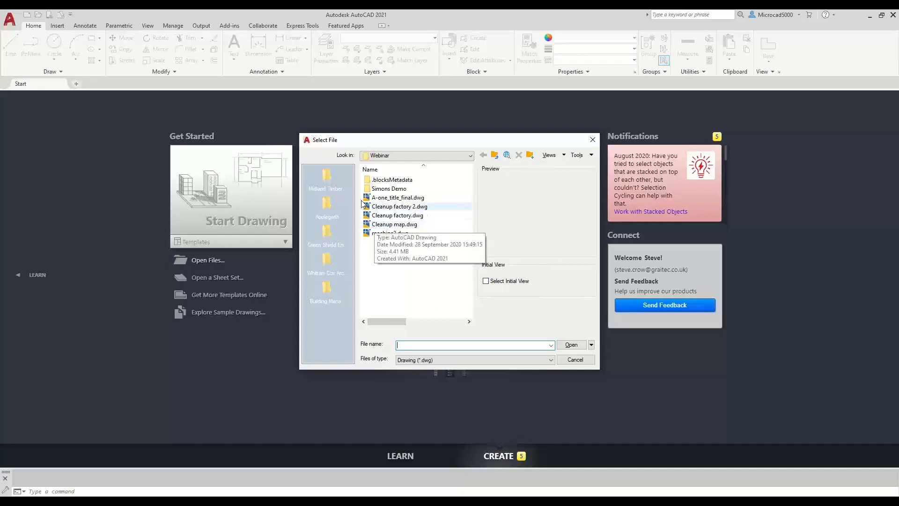
left_click(494, 155)
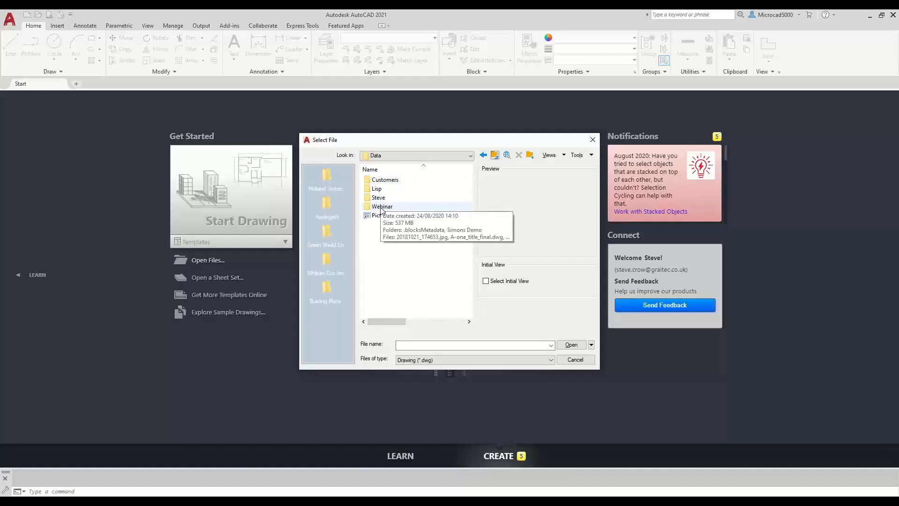
left_click_drag(382, 208, 316, 325)
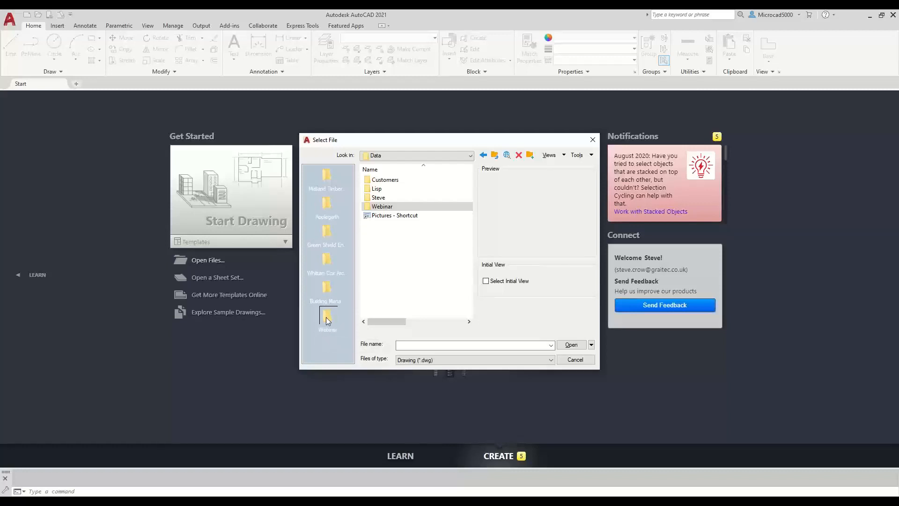
left_click(333, 293)
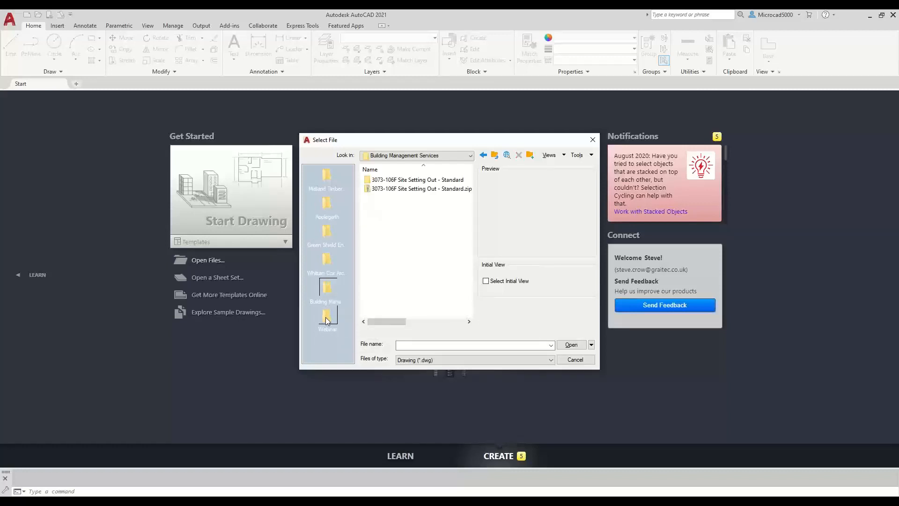
left_click(327, 316)
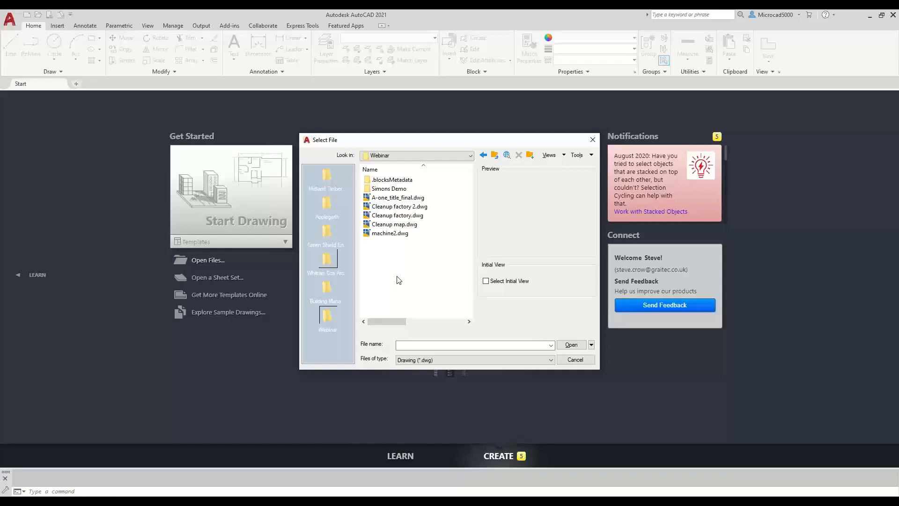
- Select Cleanup factory.dwg, cancel the accidental rename, and open the drawing
left_click(382, 217)
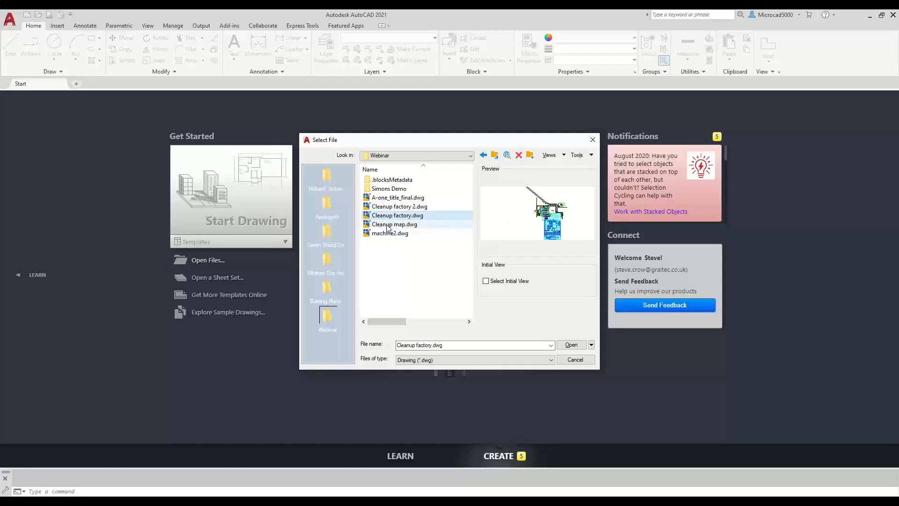
left_click(387, 217)
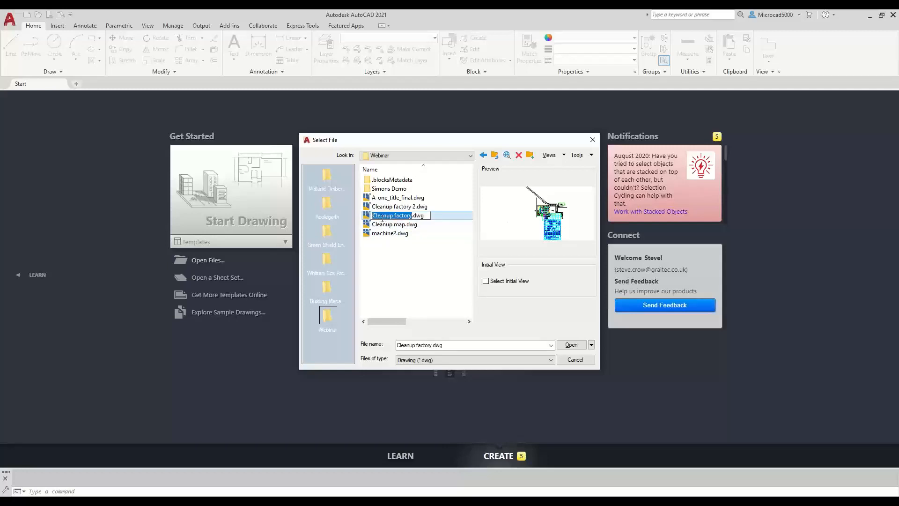
key("Escape")
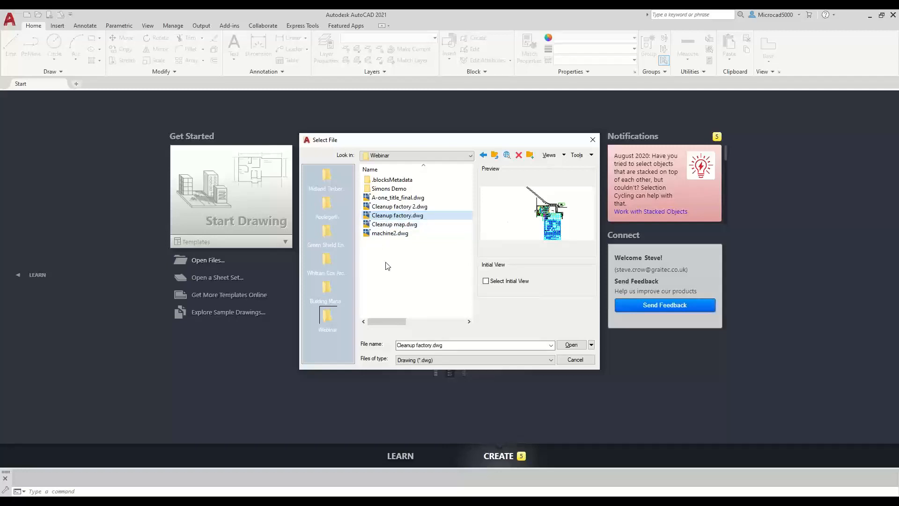
left_click(569, 345)
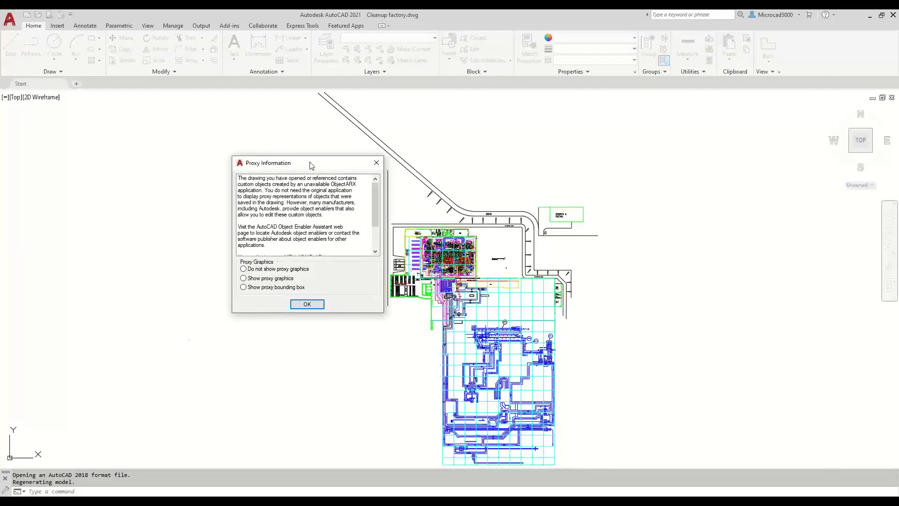
- Move the Proxy Information notice aside, choose Show proxy graphics, and confirm with OK
mouse_move(310, 164)
left_mouse_down()
mouse_move(331, 174)
mouse_move(401, 140)
mouse_move(432, 184)
left_mouse_up()
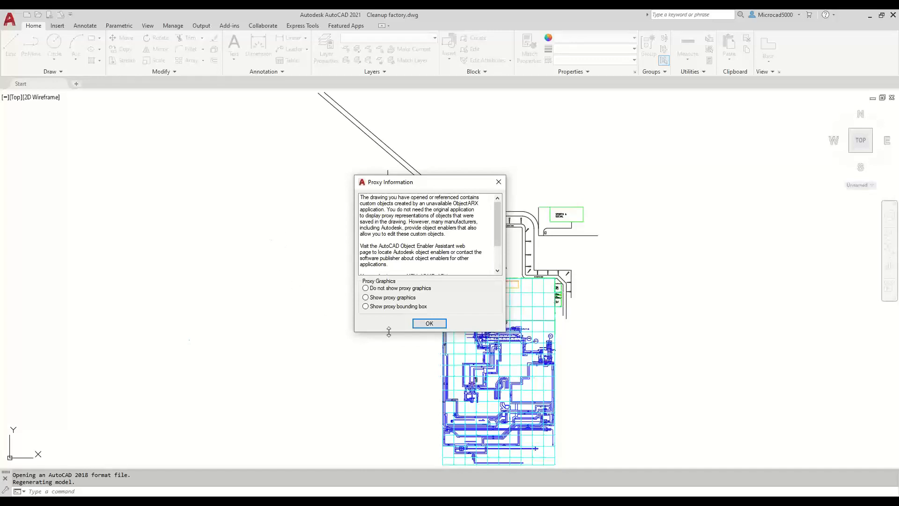
left_click(388, 298)
left_click(429, 324)
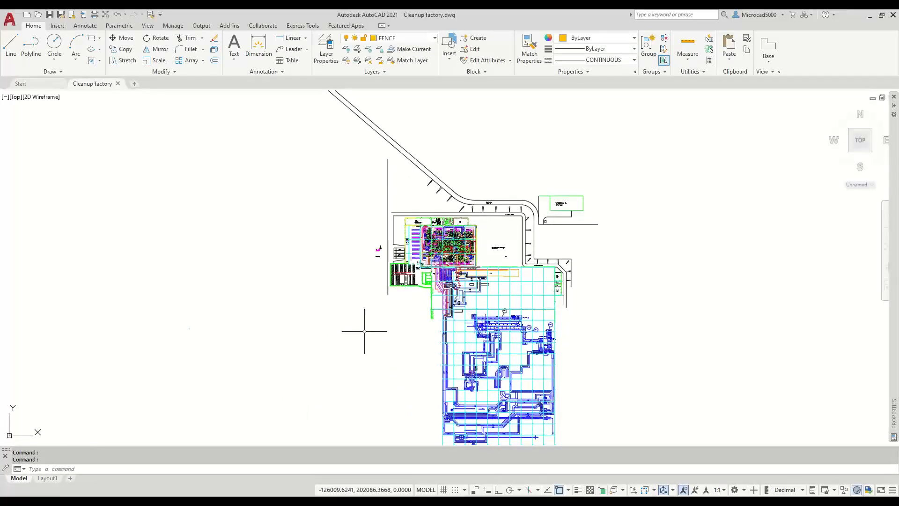
- Set the PROXYNOTICE system variable to 0, then pan the factory plan up and left
left_click(216, 467)
type("proxy")
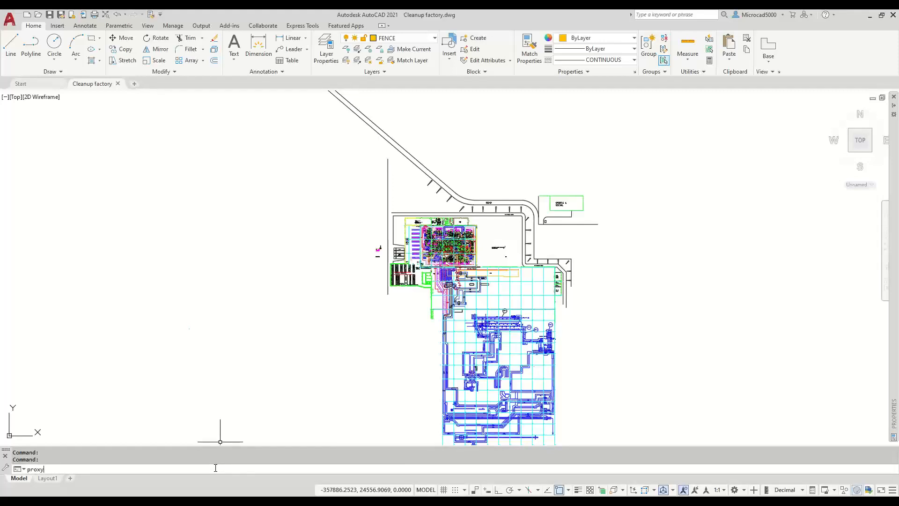
type("notice")
key("Return")
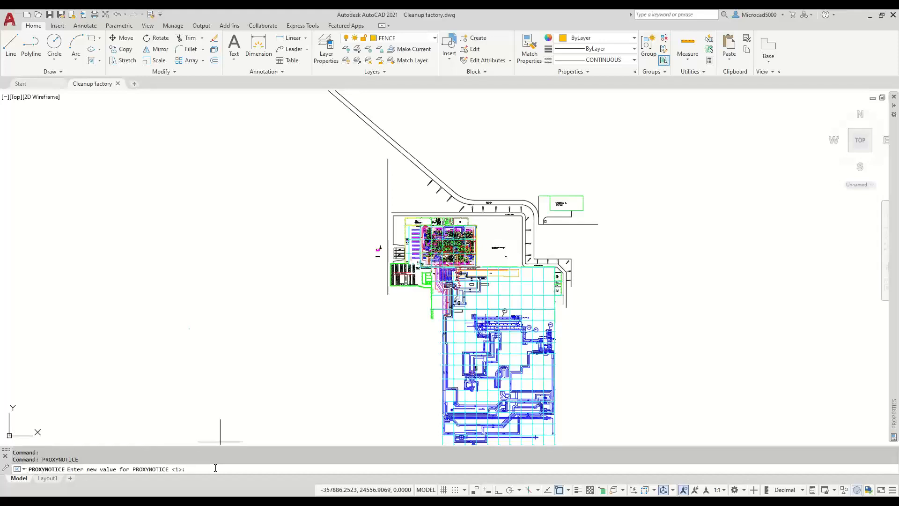
type("0")
key("Return")
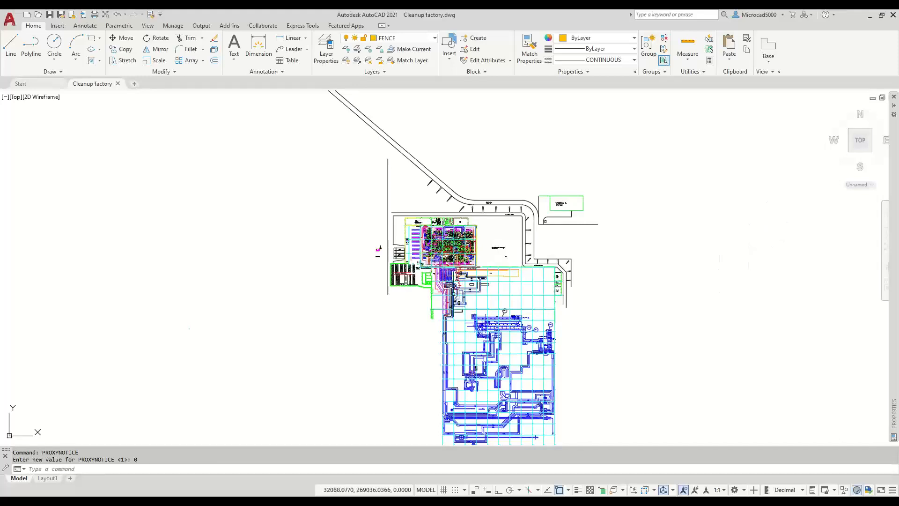
middle_click_drag(408, 330, 378, 284)
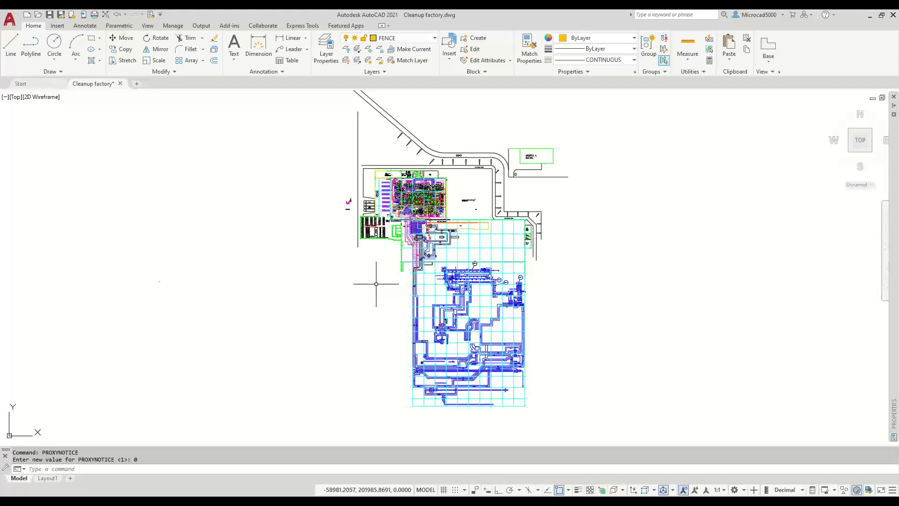
- Review purgeable and non-purgeable items in PURGE, then Purge All and close the dialog
type("PURGE")
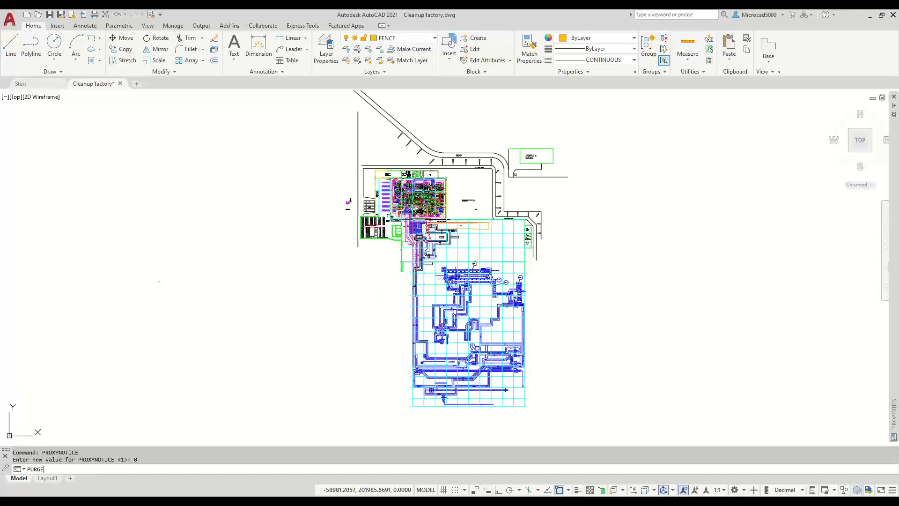
key("Return")
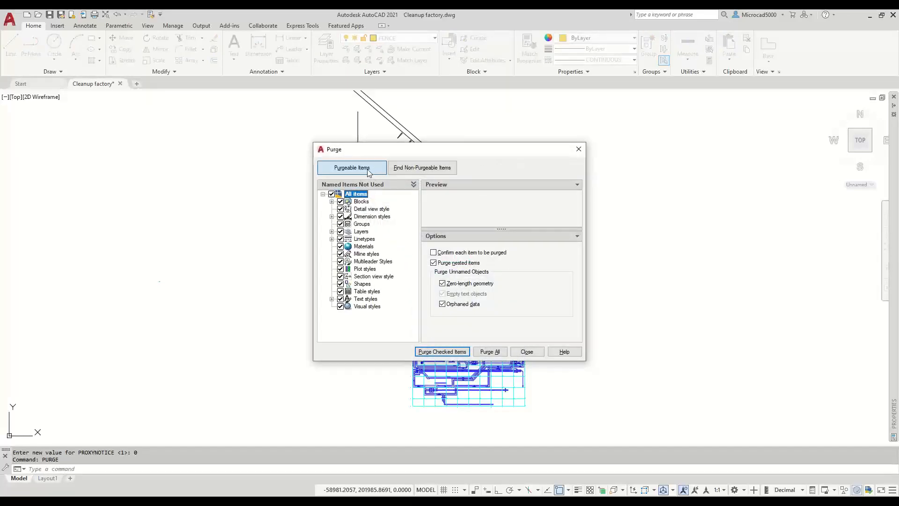
left_click(404, 169)
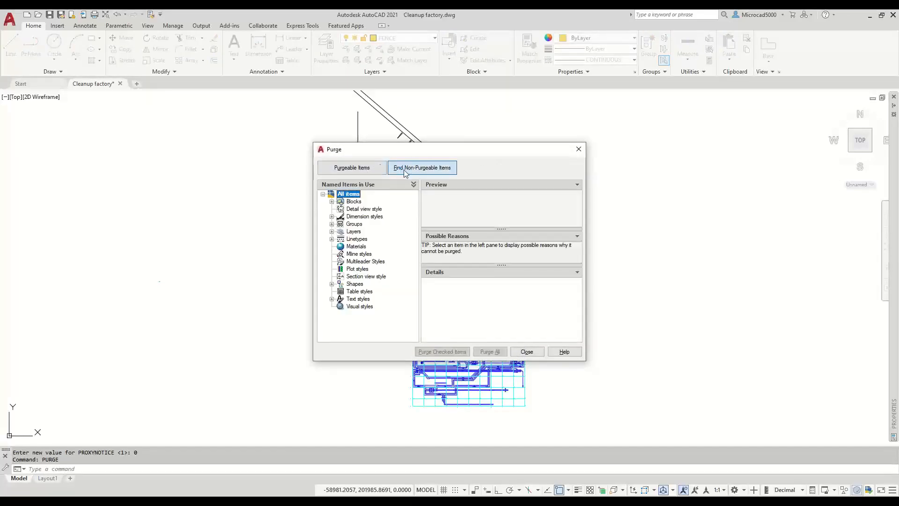
left_click(354, 170)
left_click(331, 201)
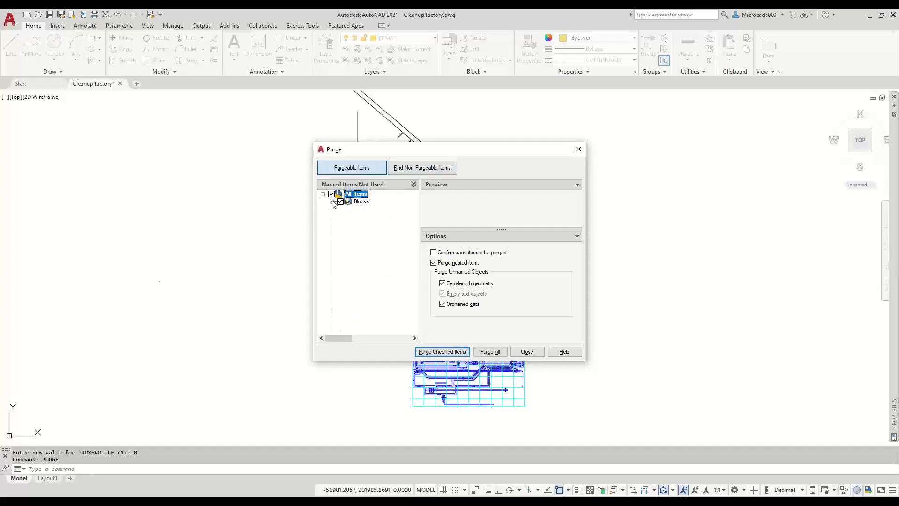
left_click(331, 194)
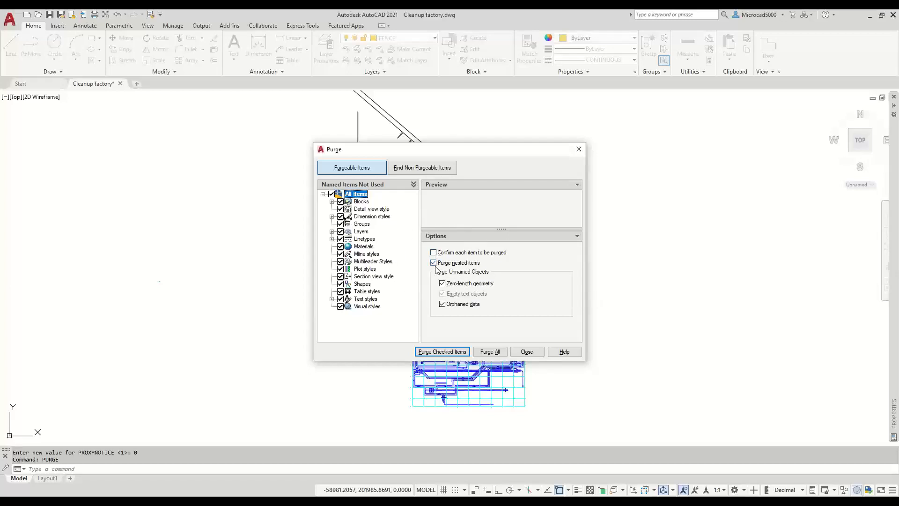
key("ctrl")
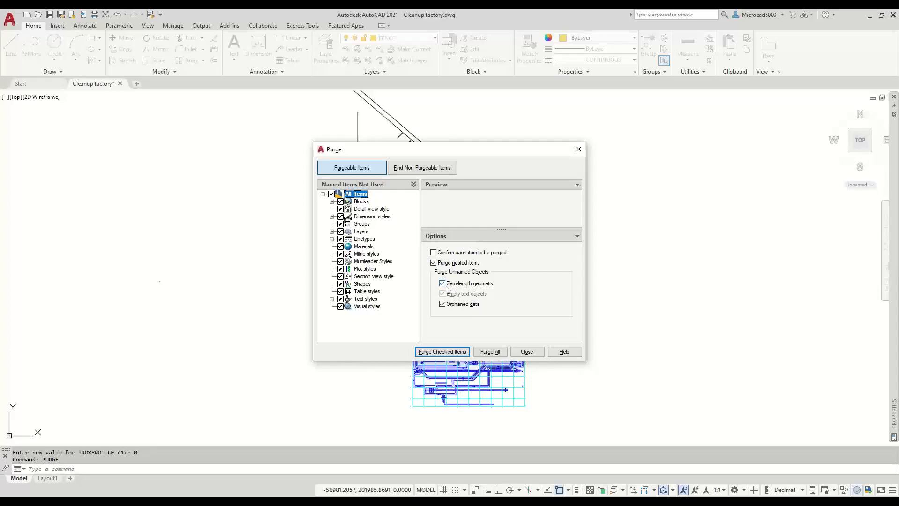
mouse_move(443, 308)
left_click(484, 352)
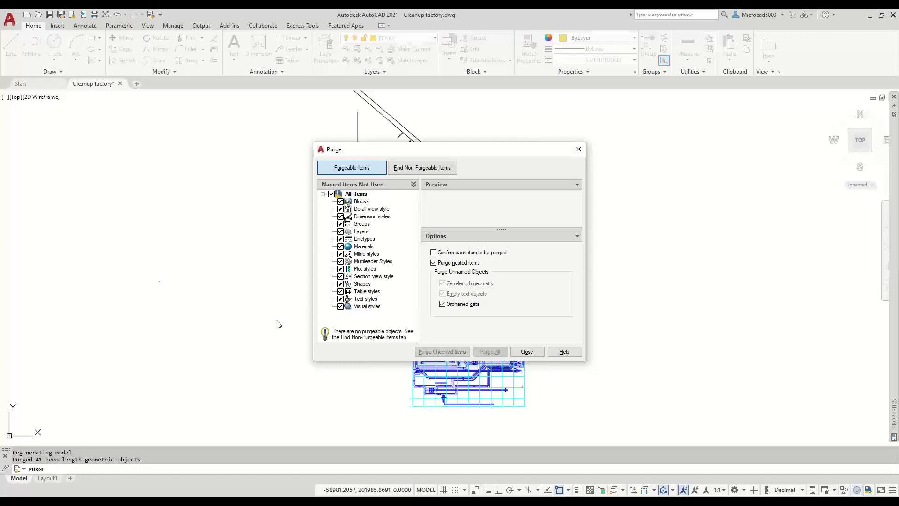
left_click(526, 352)
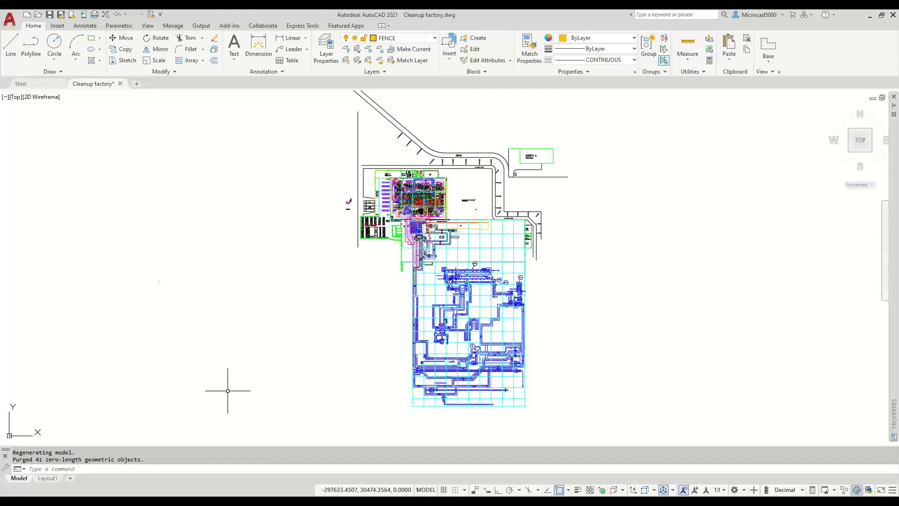
- Purge all registered applications with -PURGE without confirming each, then show the log with F2
type("-PURGE")
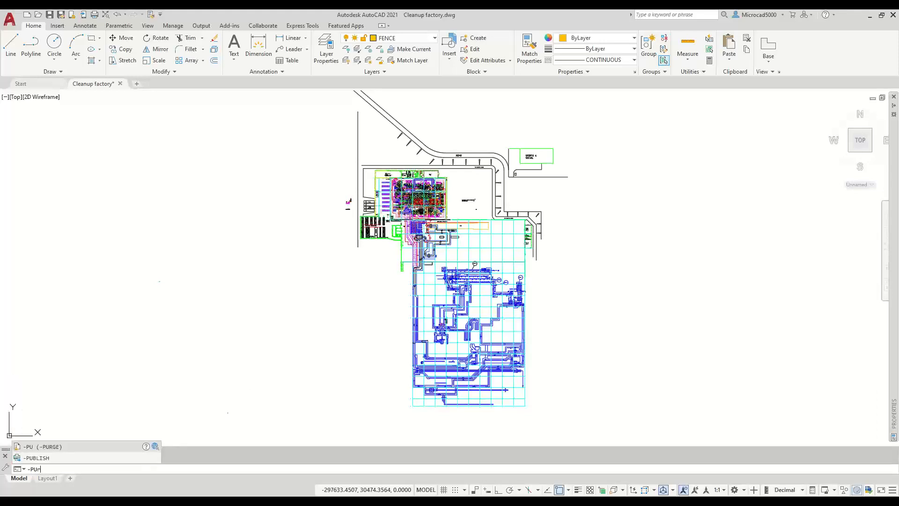
key("Return")
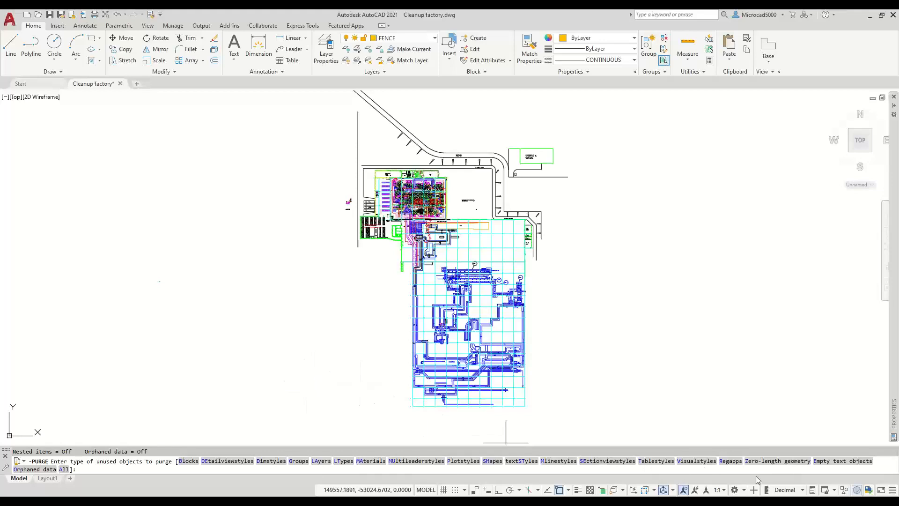
left_click(729, 461)
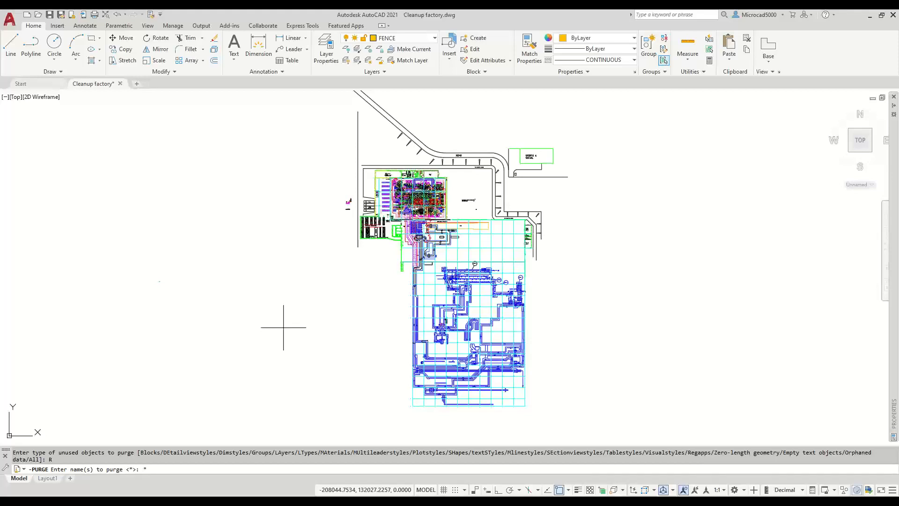
key("Return")
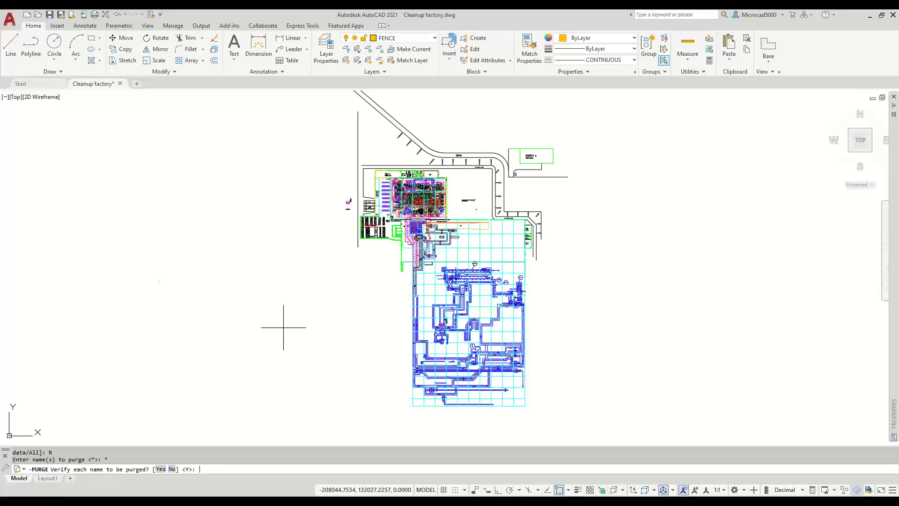
key("Return")
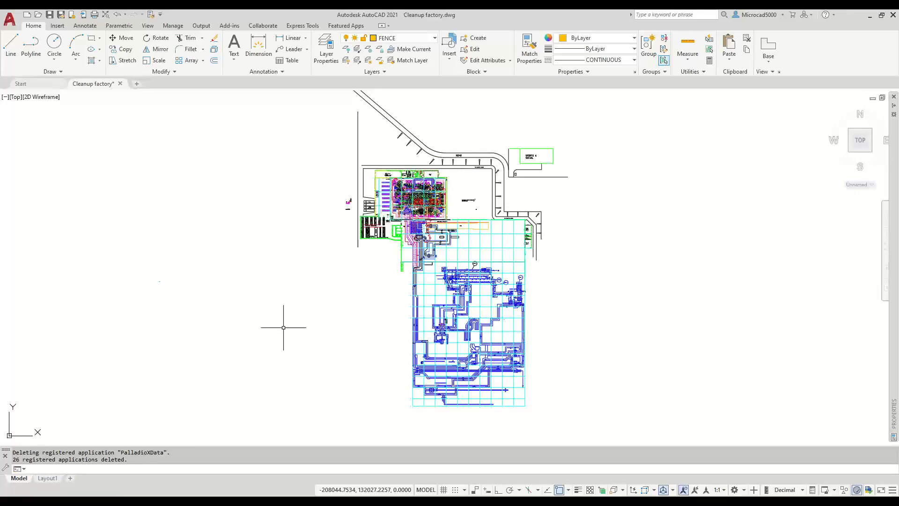
key("F2")
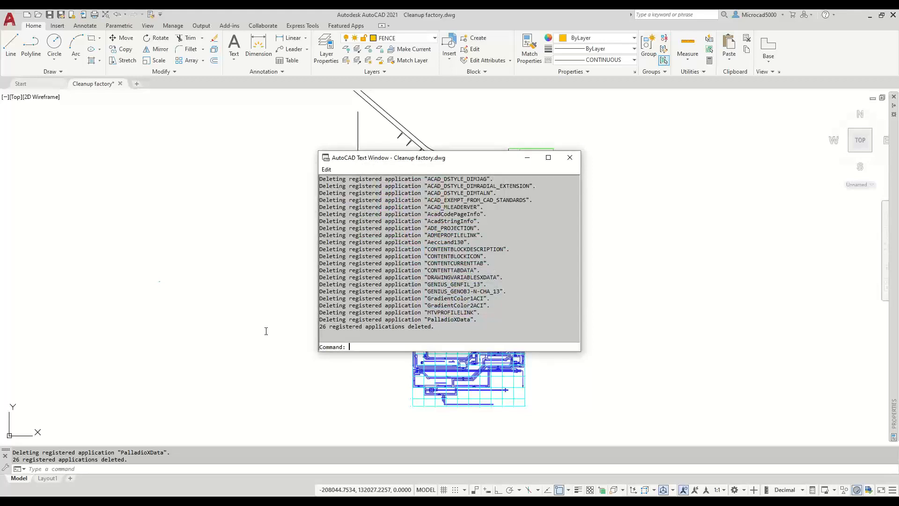
- Scroll through the -PURGE output in the Text Window, then close it
scroll(465, 263, "up", 2)
scroll(465, 262, "up", 3)
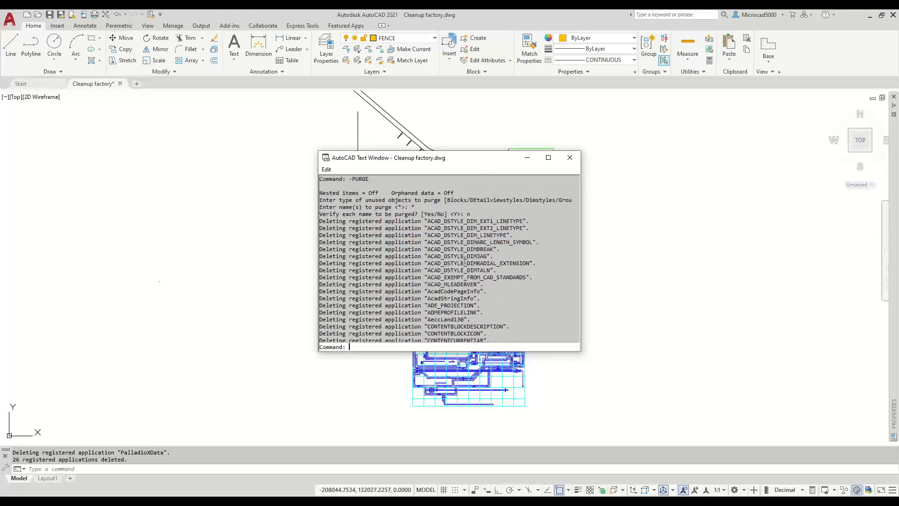
scroll(466, 255, "down", 5)
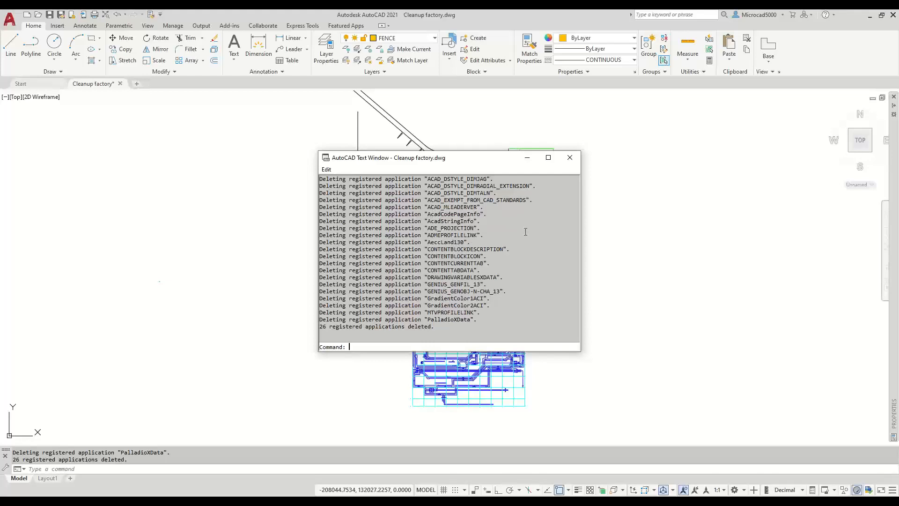
left_click(569, 158)
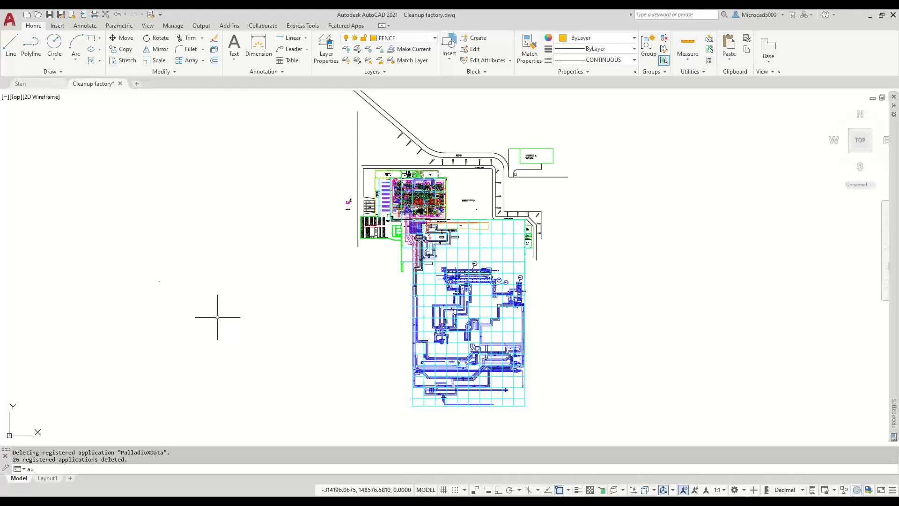
- Run AUDIT answering Y to fix errors, then zoom and recentre on the whole site
type("AUDIT")
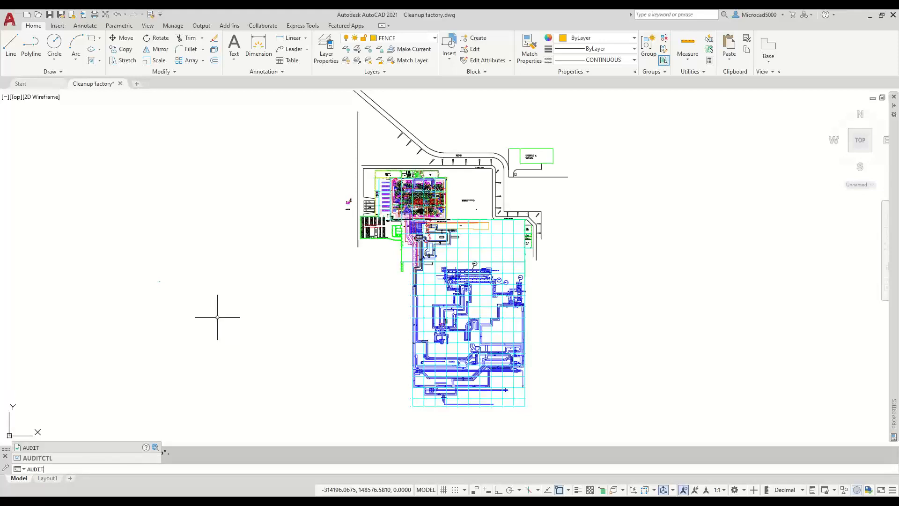
key("Return")
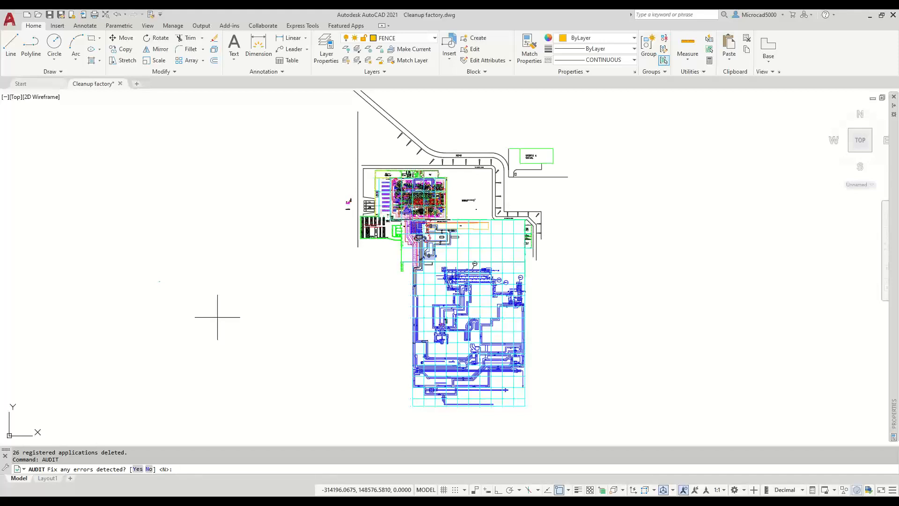
type("y")
key("Return")
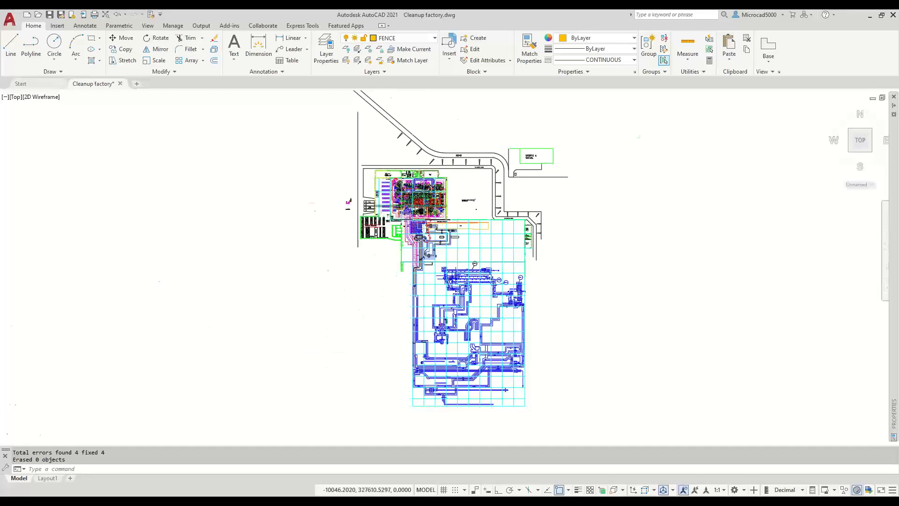
scroll(422, 206, "up", 6)
scroll(435, 186, "up", 4)
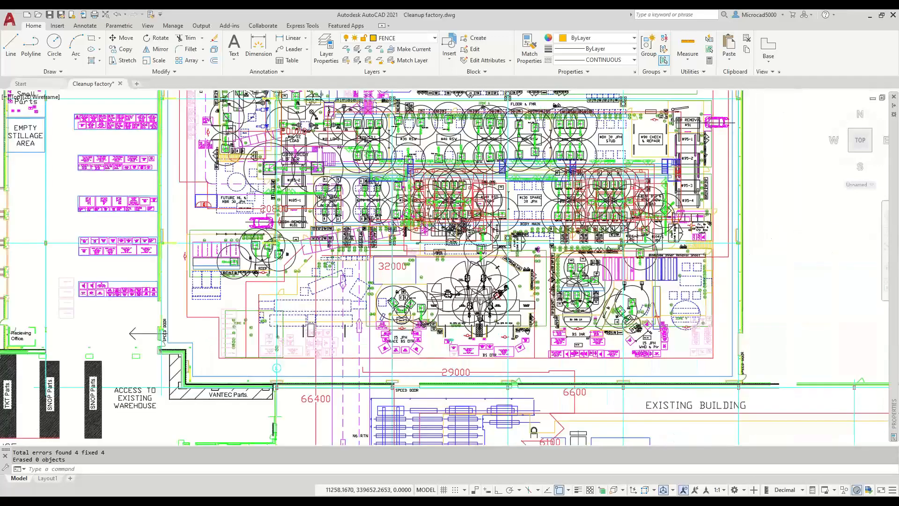
scroll(448, 186, "up", 3)
scroll(519, 271, "down", 5)
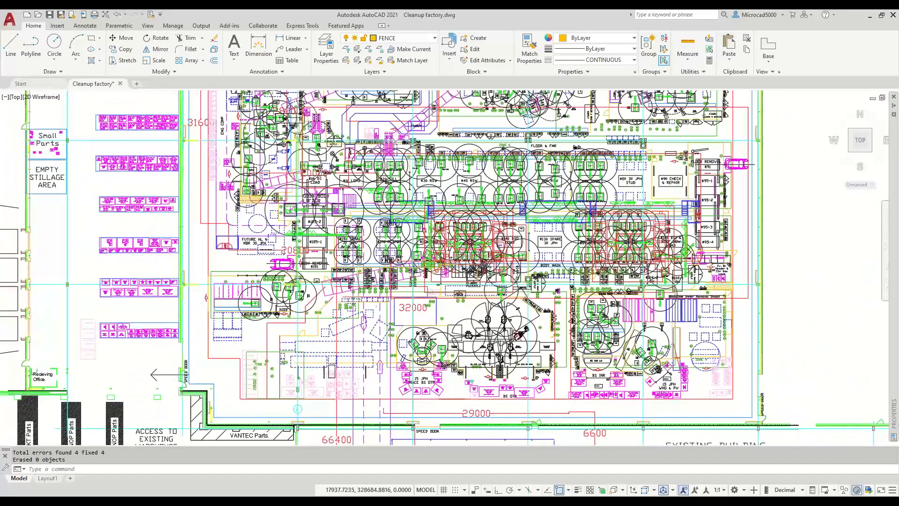
scroll(454, 286, "down", 3)
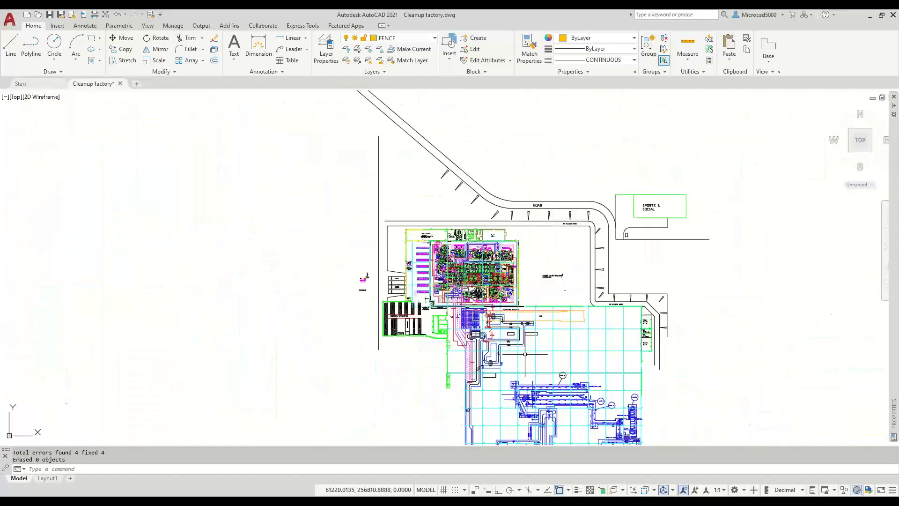
middle_click_drag(520, 355, 466, 245)
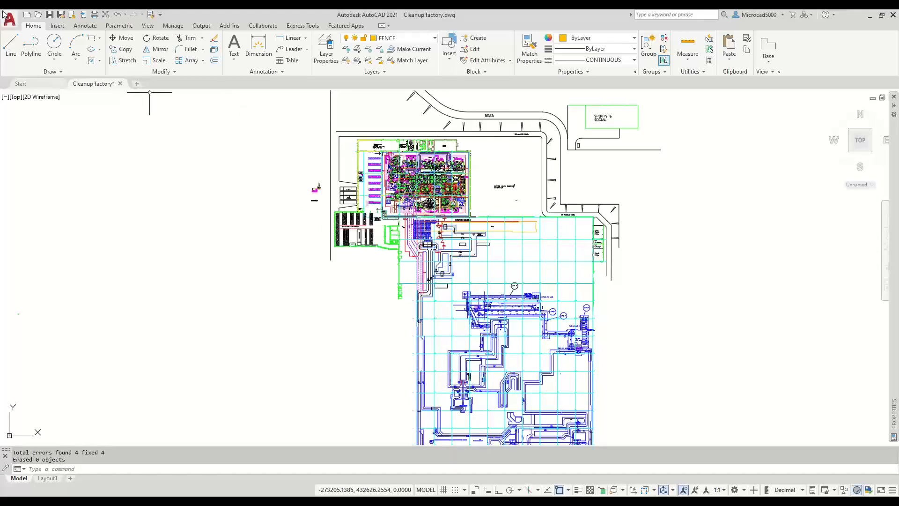
- Start Delete Duplicate Objects from the expanded Modify panel and select ALL objects
left_click(164, 73)
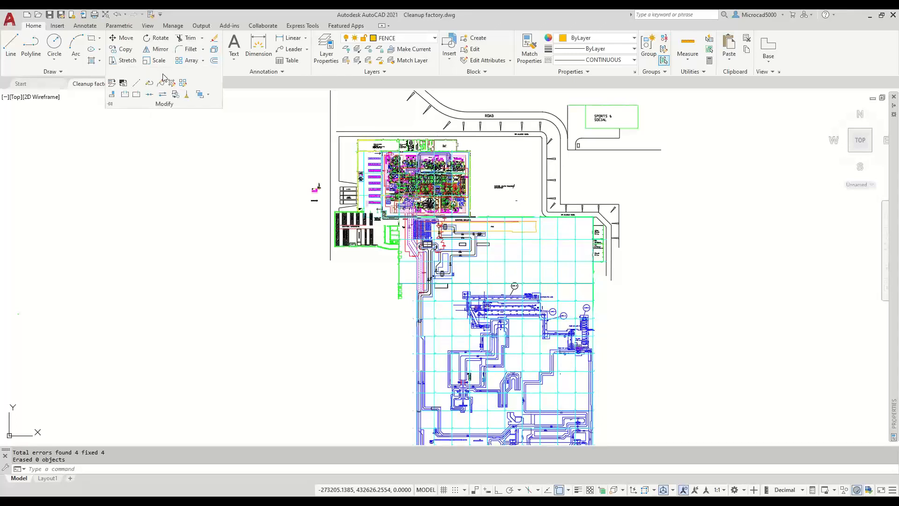
left_click(187, 98)
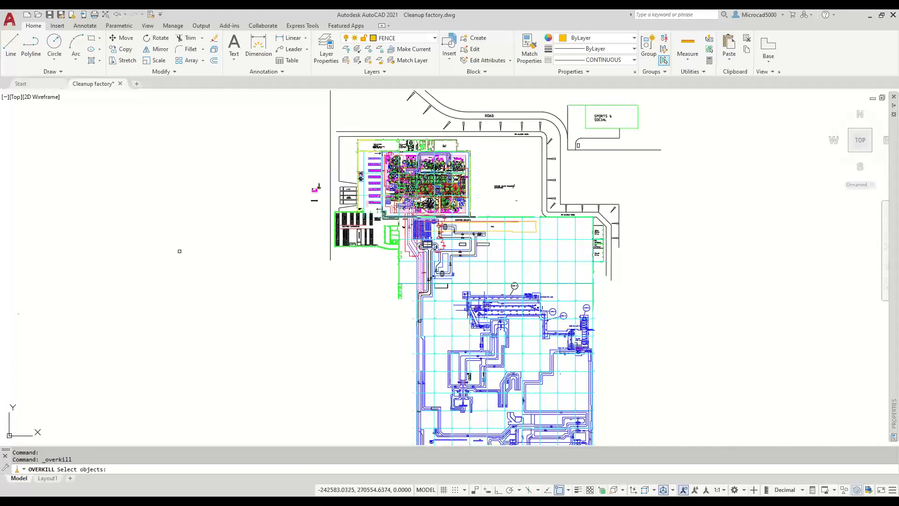
type("all")
key("Return")
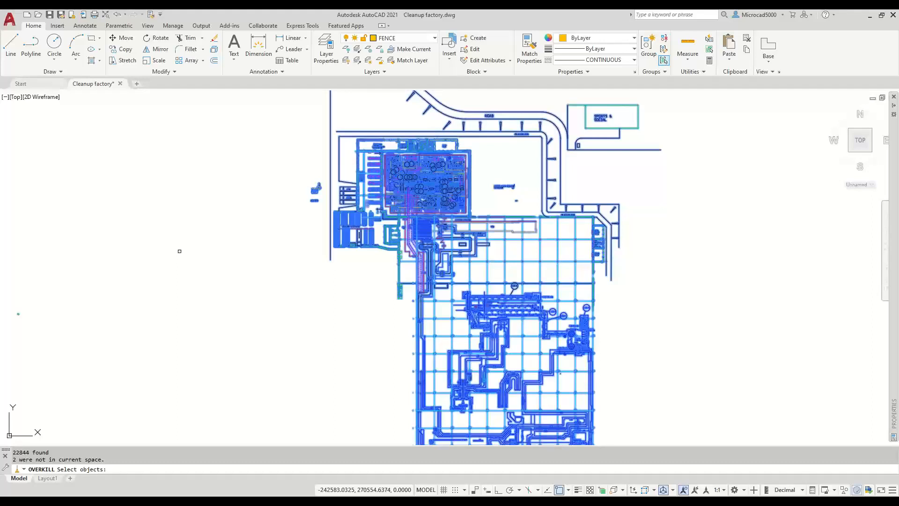
key("Return")
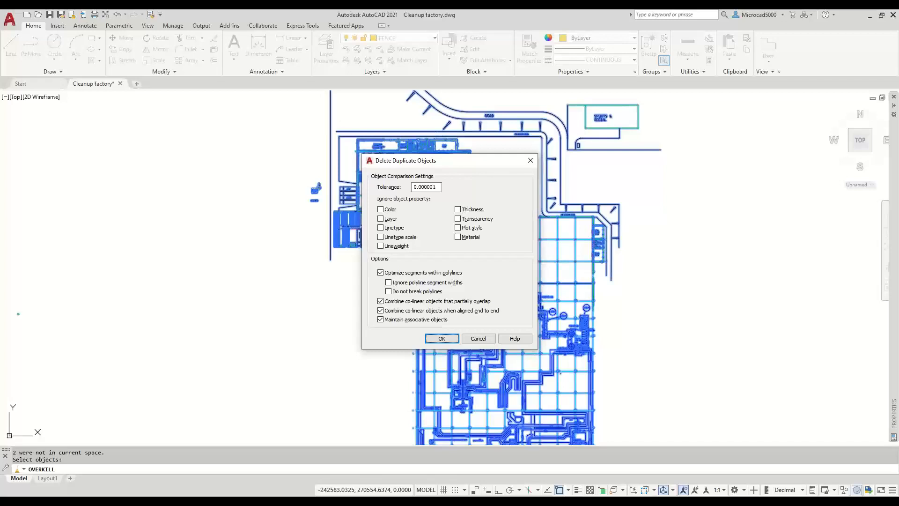
- Run Overkill with Ignore Color left unchecked, deleting 322 duplicates and 944 overlapping segments
left_click(381, 209)
left_click(381, 209)
left_click(440, 339)
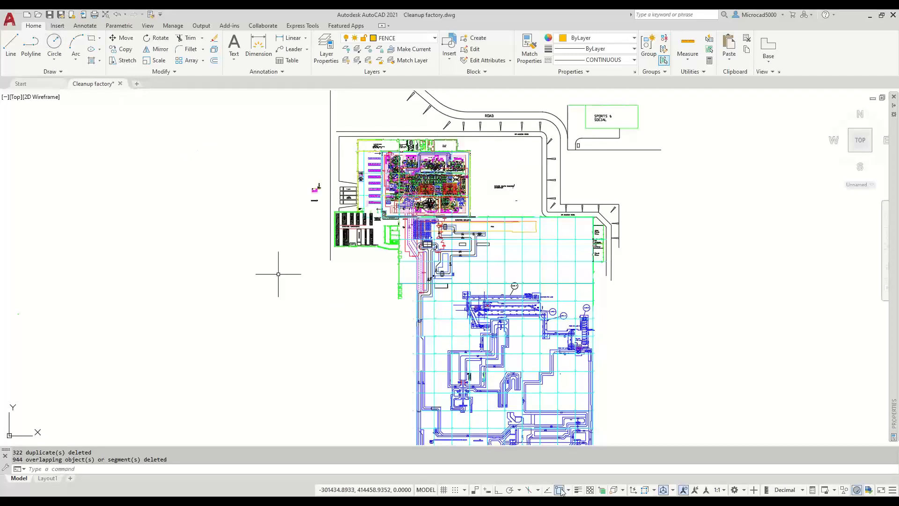
- Turn on polar tracking and turn off object snap and snap tracking in the status bar
left_click(547, 490)
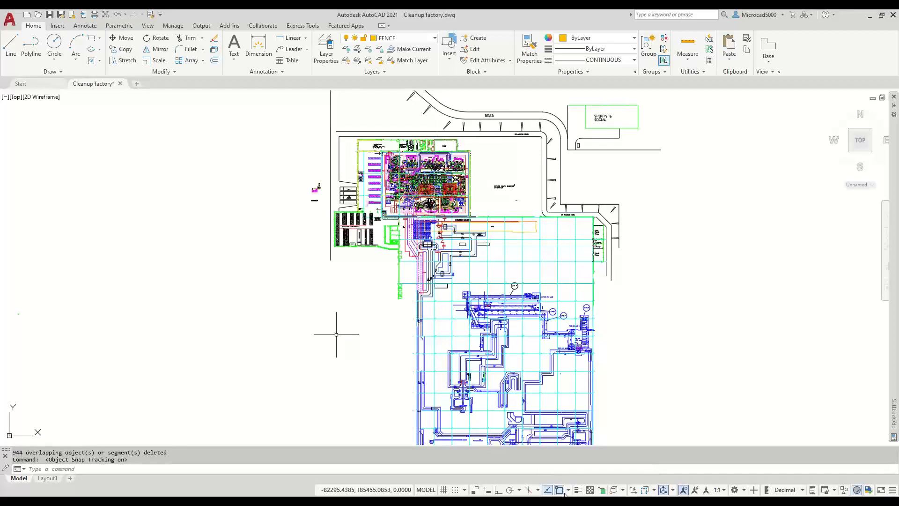
left_click(509, 489)
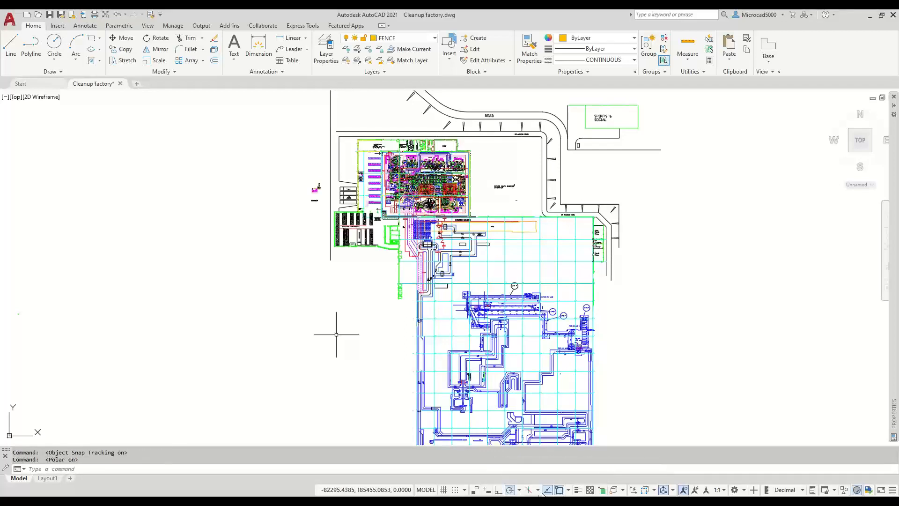
left_click(560, 490)
- Draw a horizontal polyline left of the site whose vertices double back over each other
left_click(31, 44)
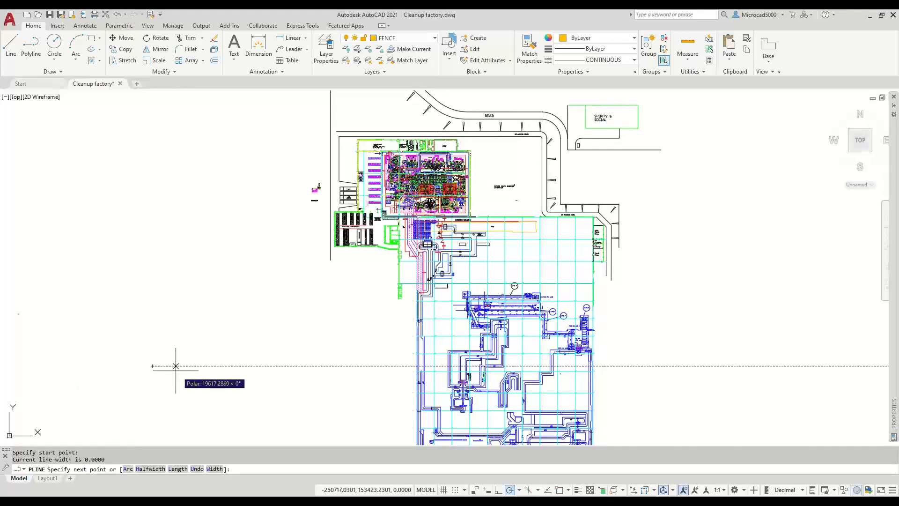
left_click(152, 365)
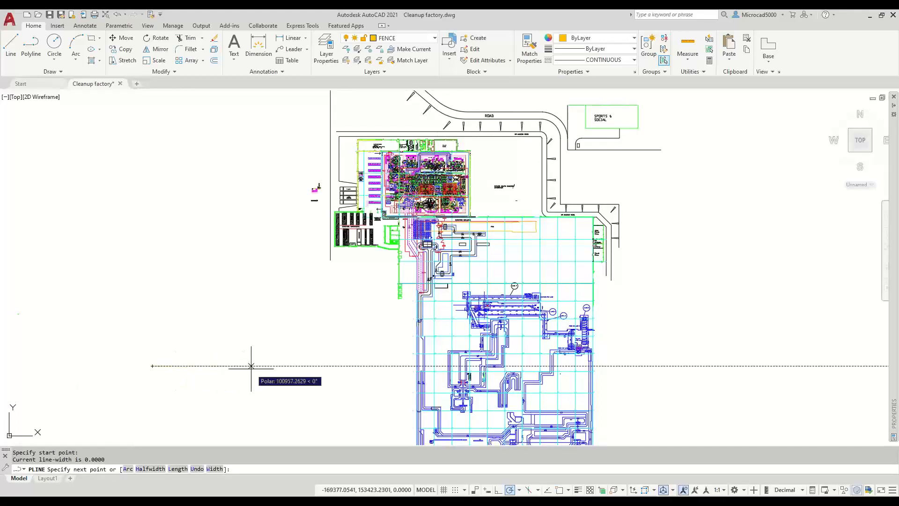
left_click(279, 366)
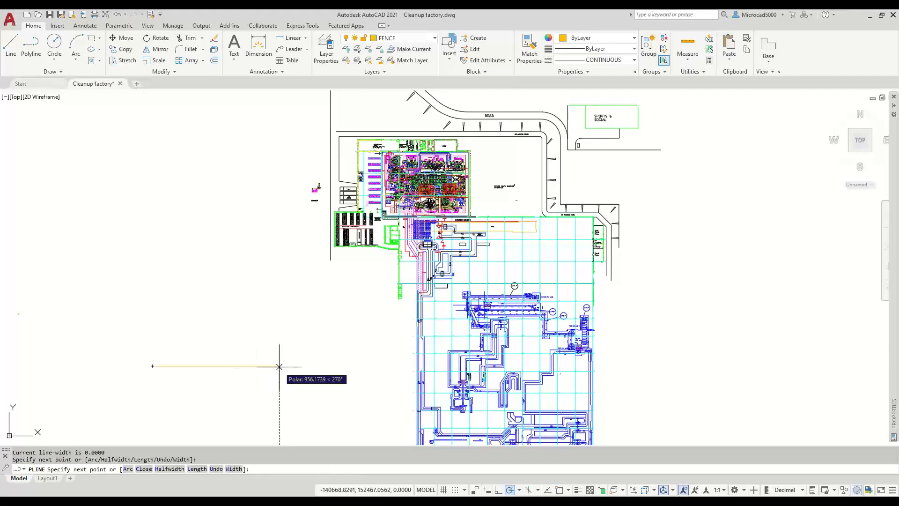
left_click(211, 366)
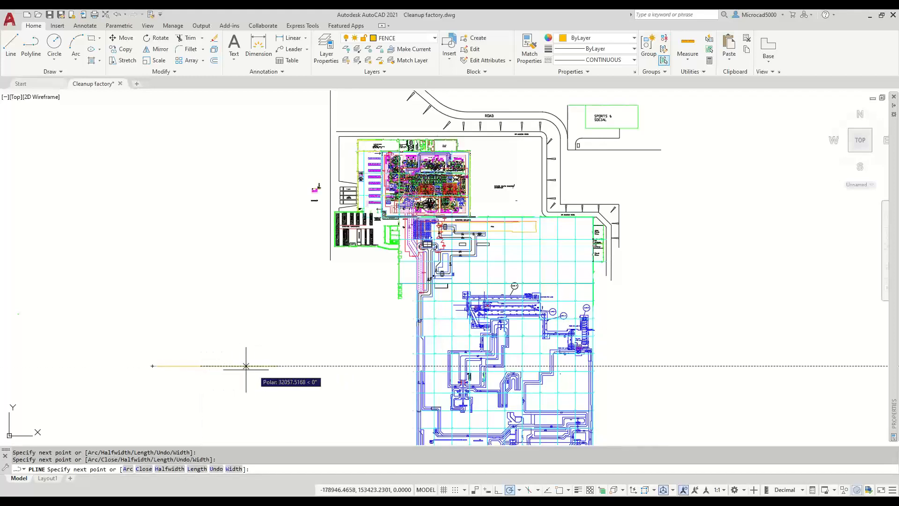
left_click(369, 365)
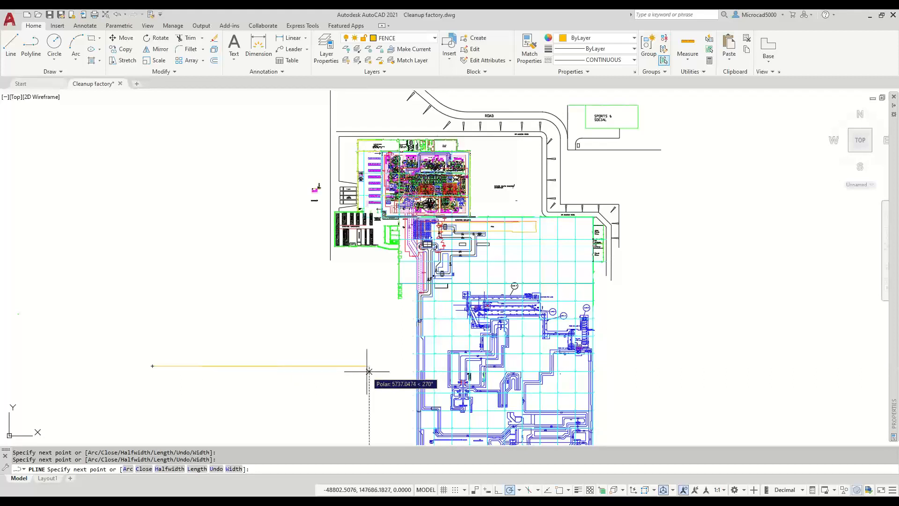
key("Return")
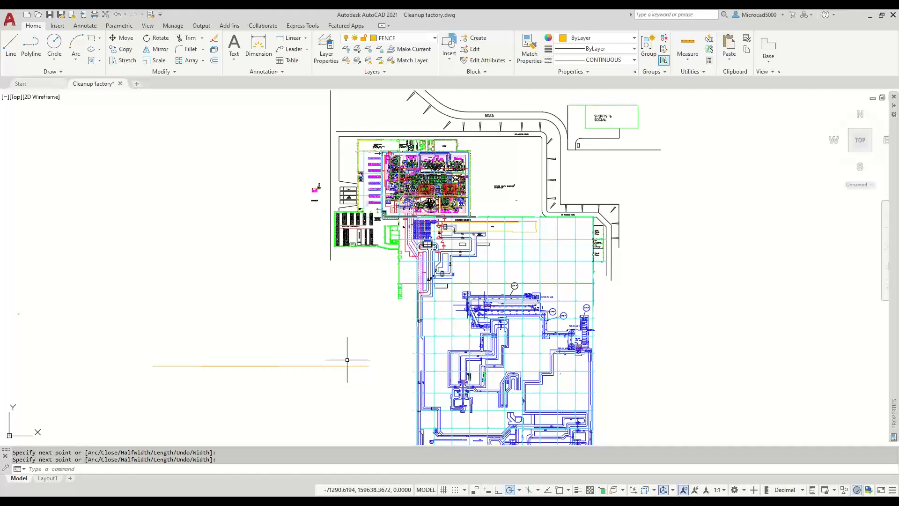
left_click(351, 366)
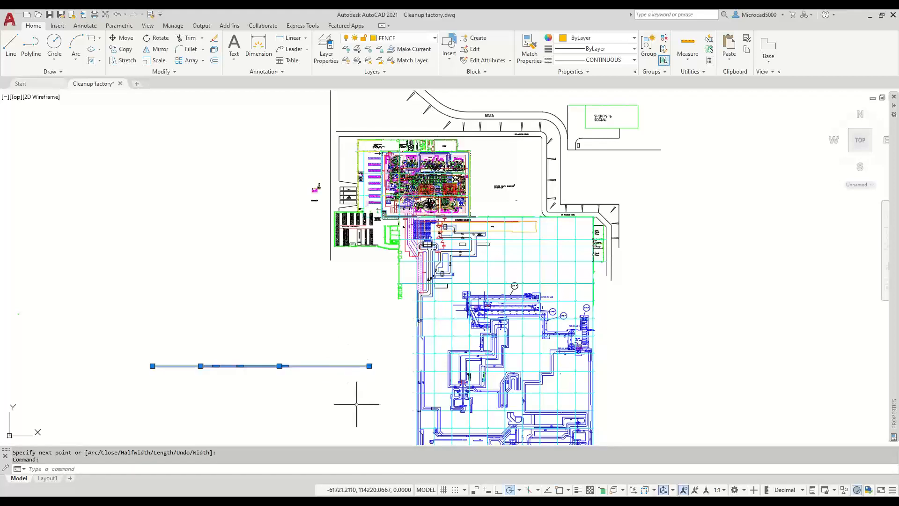
key("Escape")
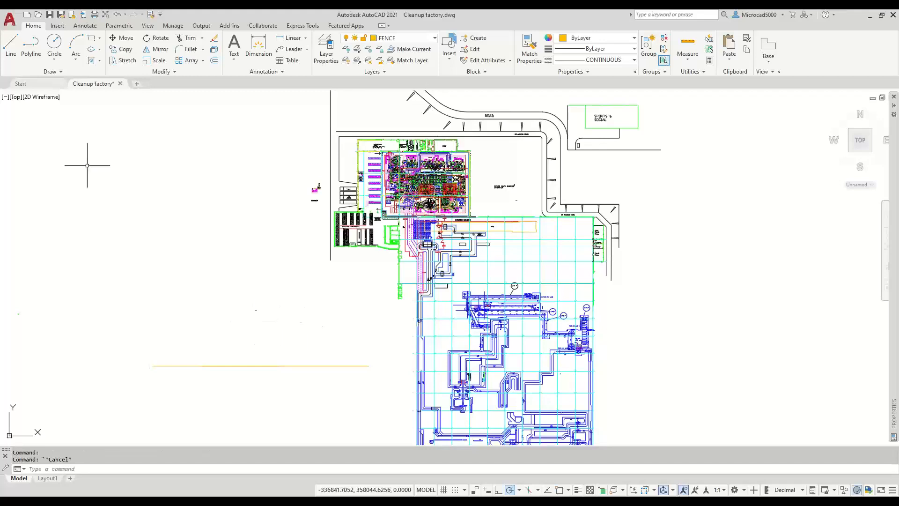
- Run Overkill with default options on the yellow test polyline, removing its 2 overlapping segments
left_click(165, 71)
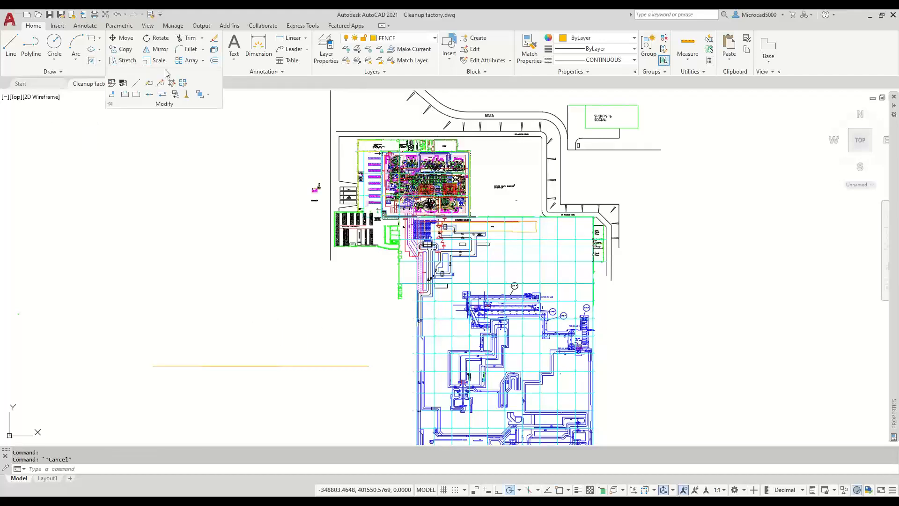
left_click(188, 95)
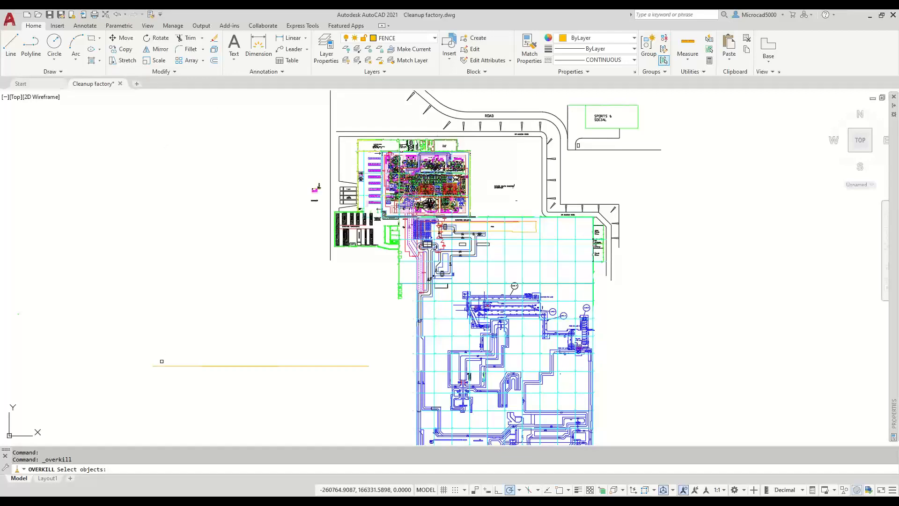
left_click(164, 366)
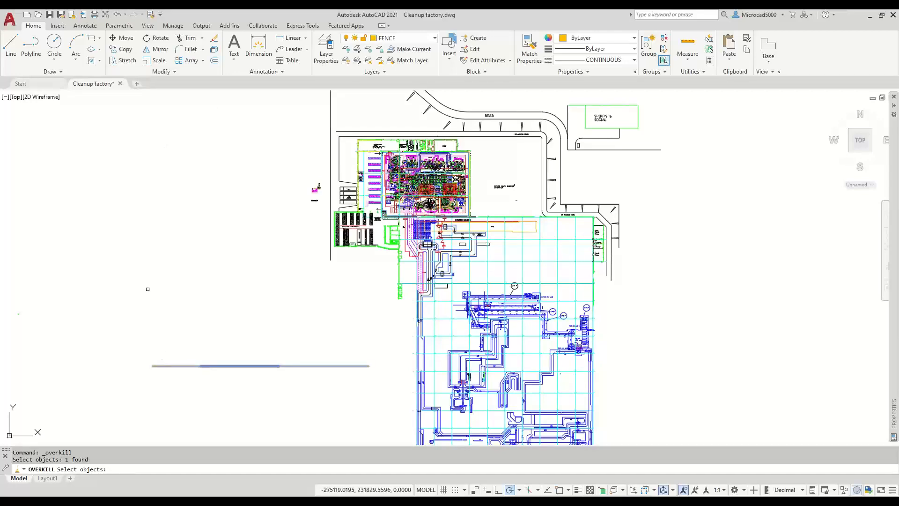
key("Return")
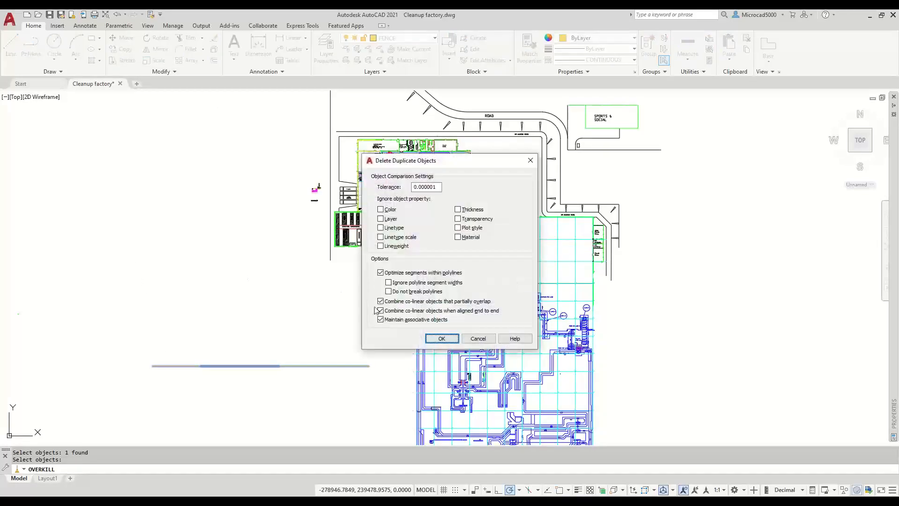
left_click(441, 338)
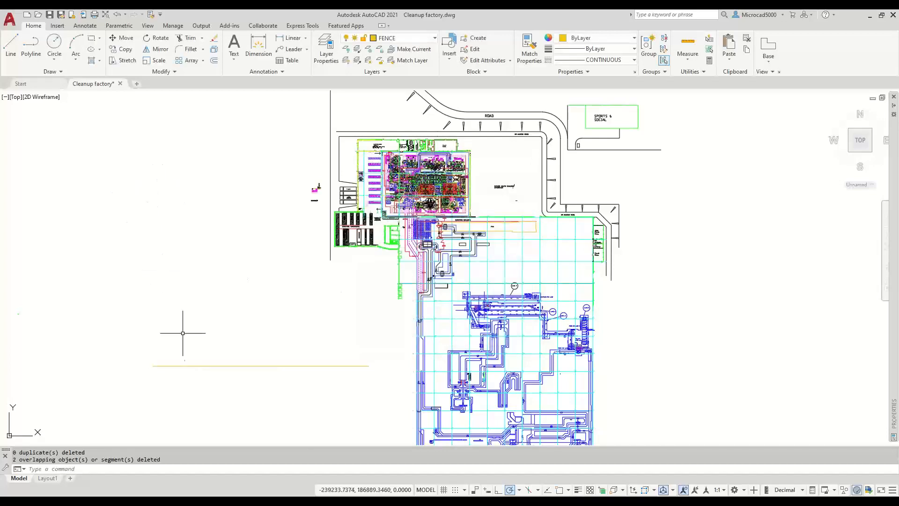
left_click(201, 366)
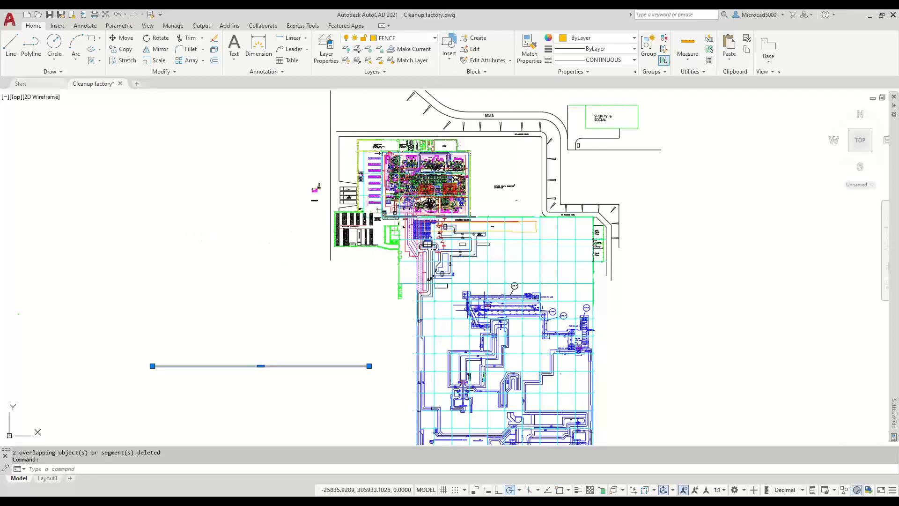
scroll(396, 213, "up", 2)
scroll(370, 243, "up", 10)
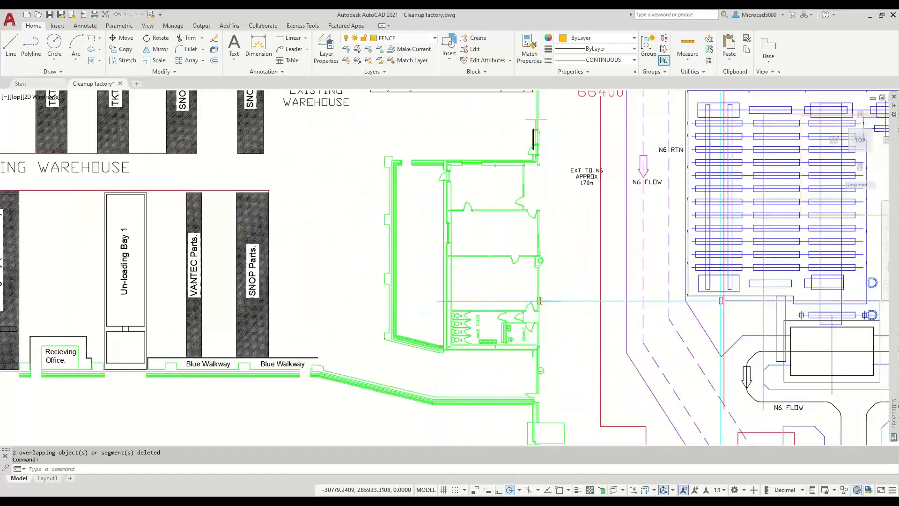
middle_click_drag(555, 370, 399, 265)
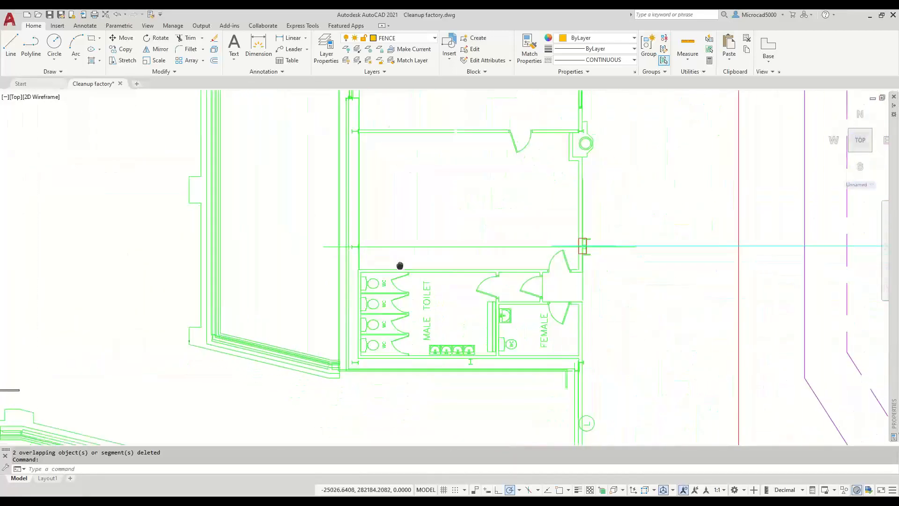
scroll(398, 263, "down", 2)
scroll(515, 279, "down", 5)
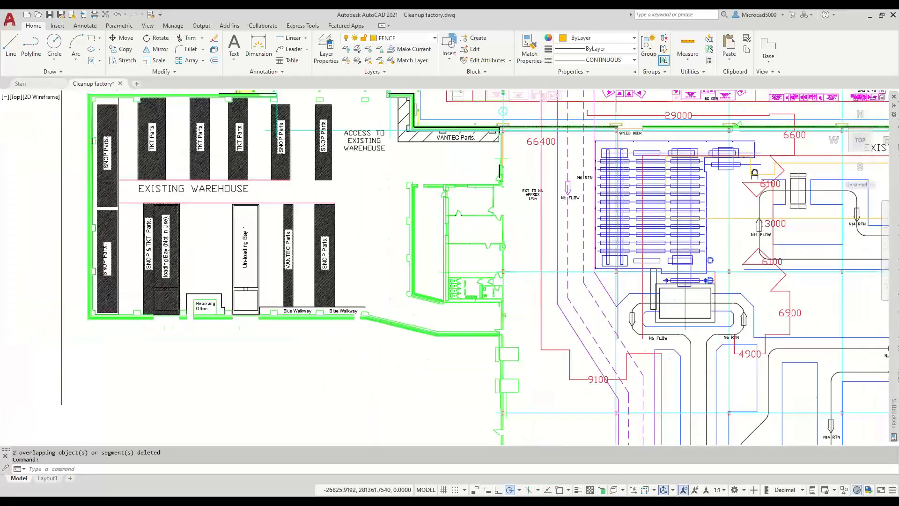
scroll(162, 306, "down", 3)
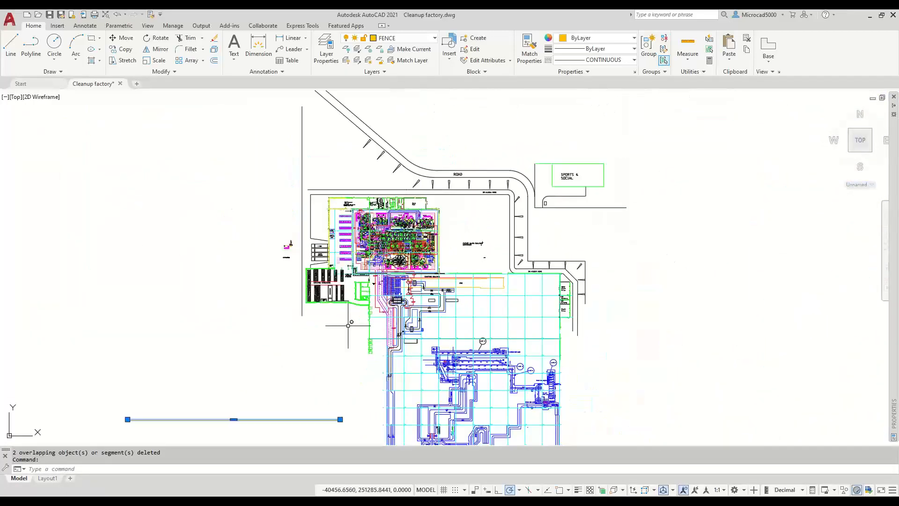
mouse_move(318, 343)
middle_mouse_down()
mouse_move(353, 286)
mouse_move(349, 262)
mouse_move(350, 306)
middle_mouse_up()
middle_click_drag(348, 312, 346, 315)
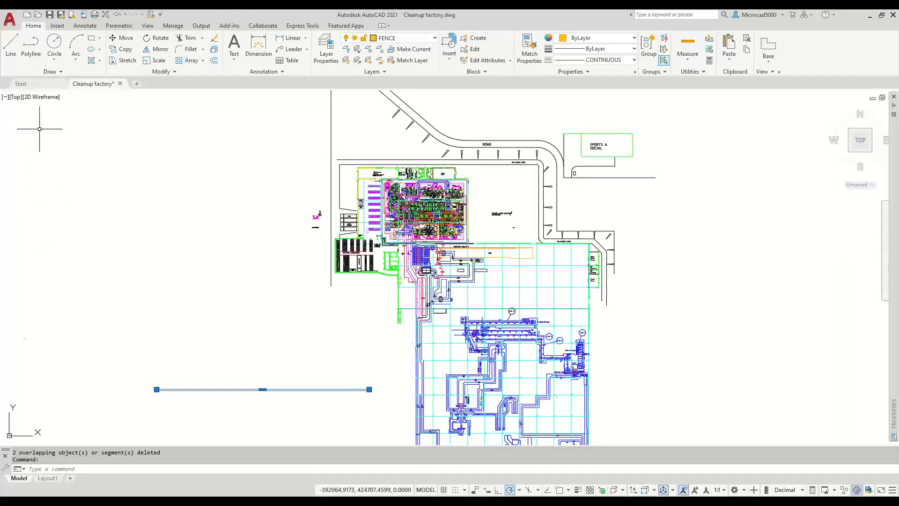
- Switch the viewport to the Front view and select a small dashed object
left_click(16, 99)
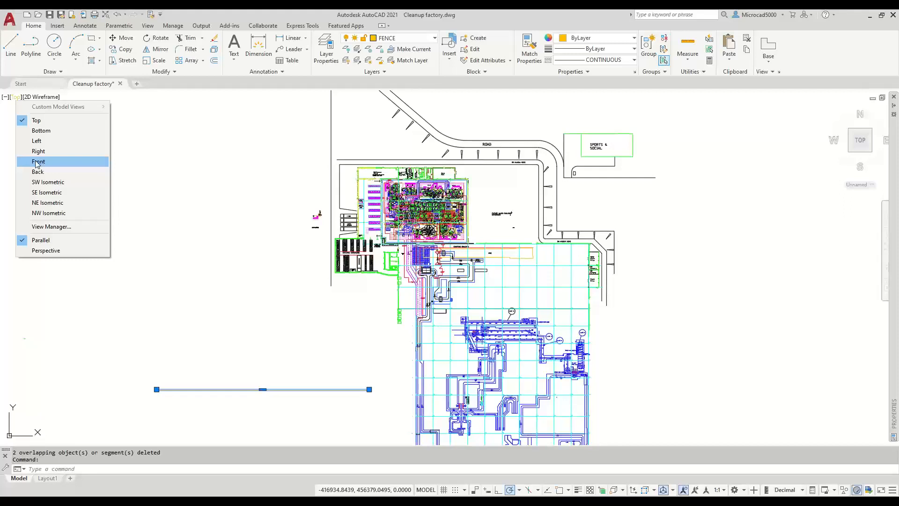
left_click(37, 162)
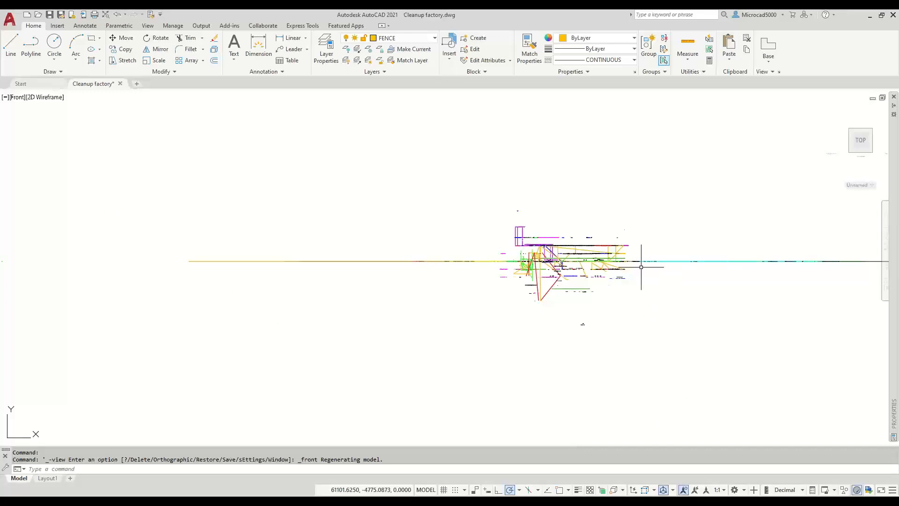
scroll(637, 272, "up", 6)
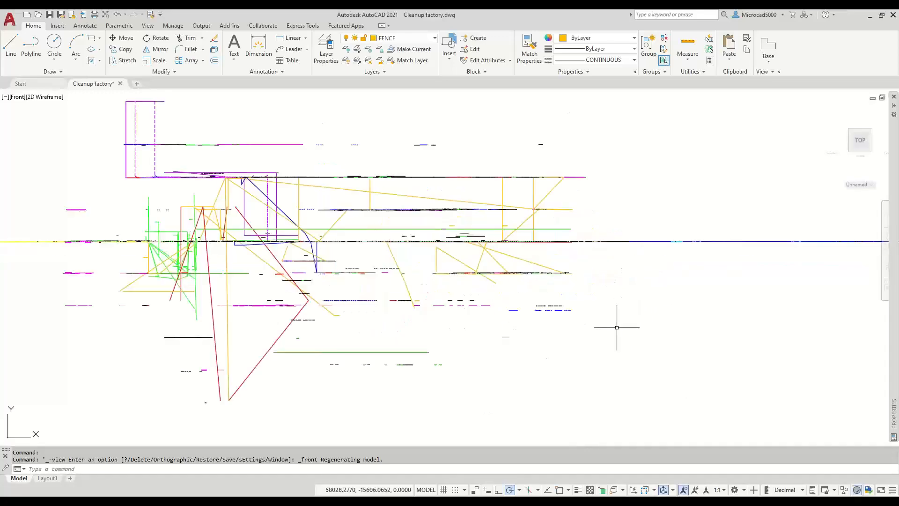
scroll(613, 313, "down", 6)
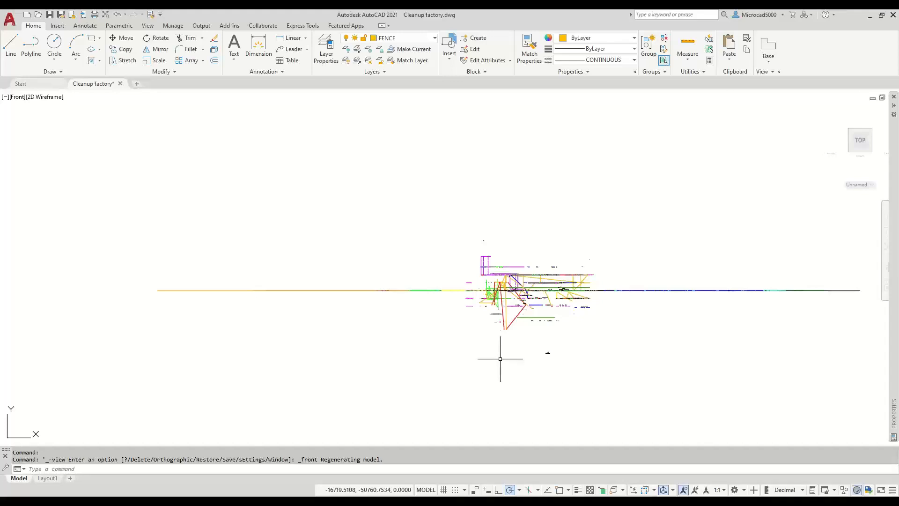
scroll(558, 324, "up", 4)
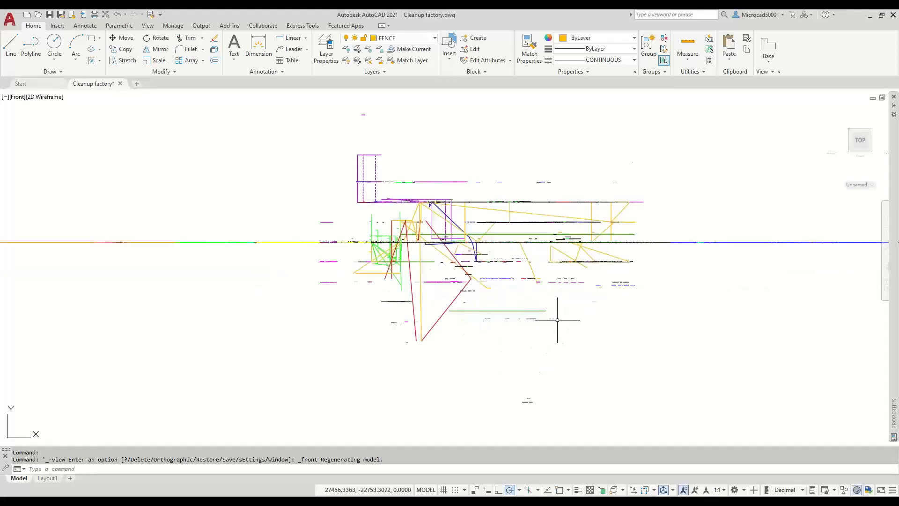
left_click(614, 285)
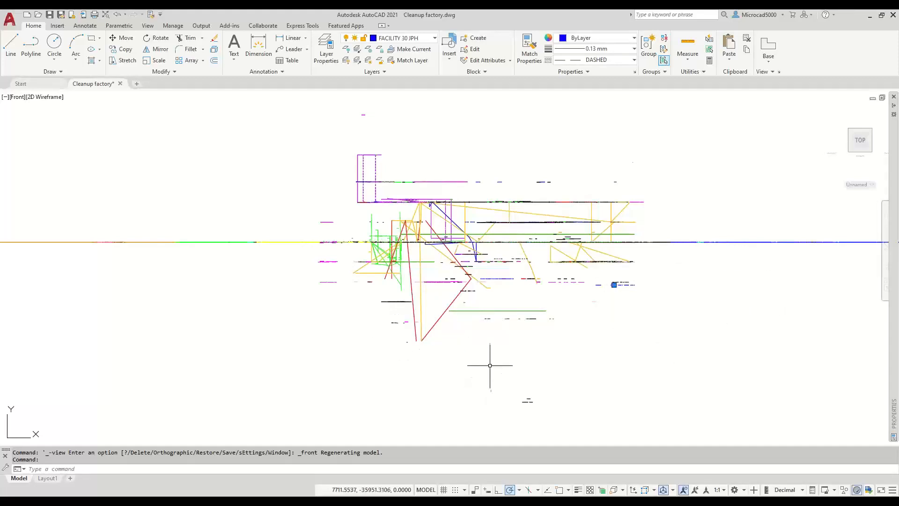
- Open Properties for the selected lines with PR and dock the palette on the left
type("PR")
key("Return")
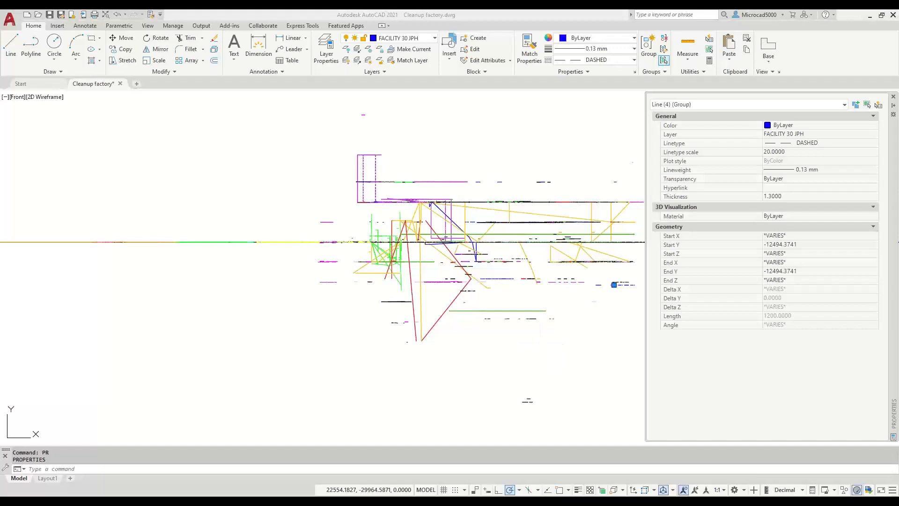
left_click_drag(893, 213, 843, 213)
mouse_move(698, 216)
left_mouse_down()
mouse_move(260, 198)
mouse_move(237, 231)
left_mouse_up()
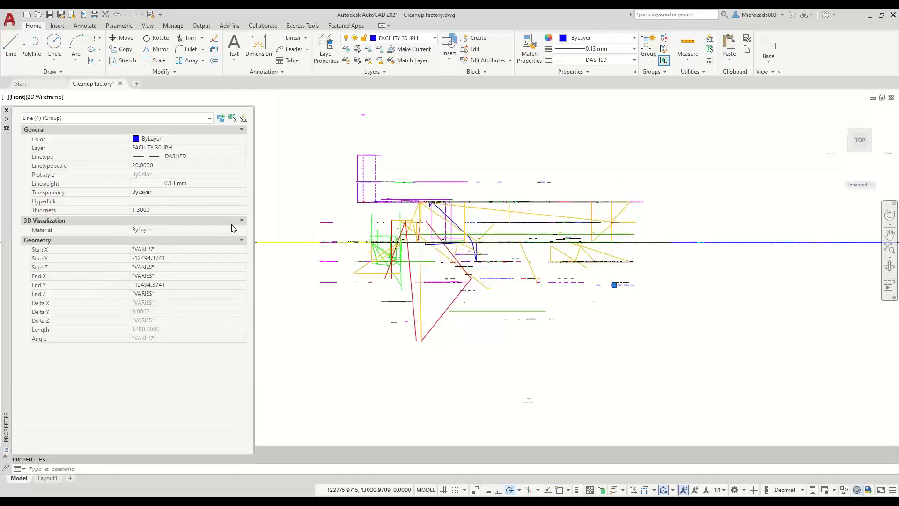
type("PR")
key("Return")
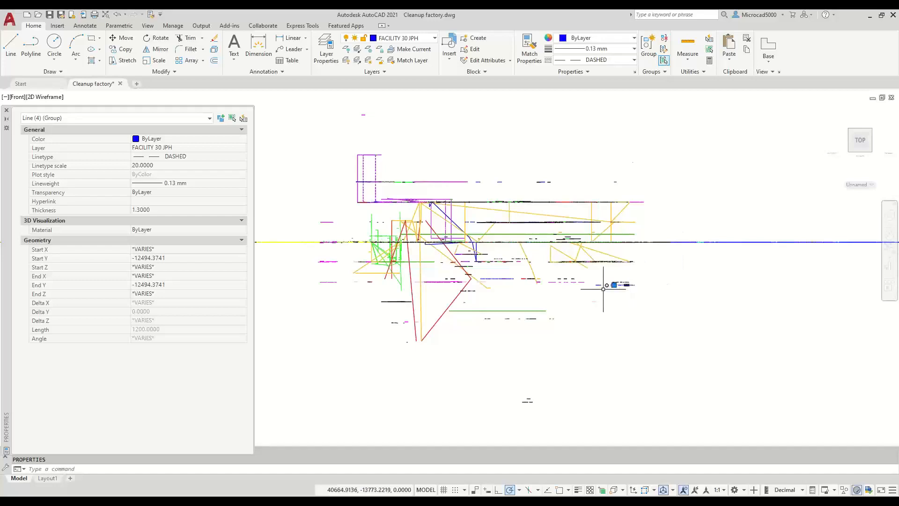
- Clear the selection and set the docked Properties palette to auto-hide
key("Escape")
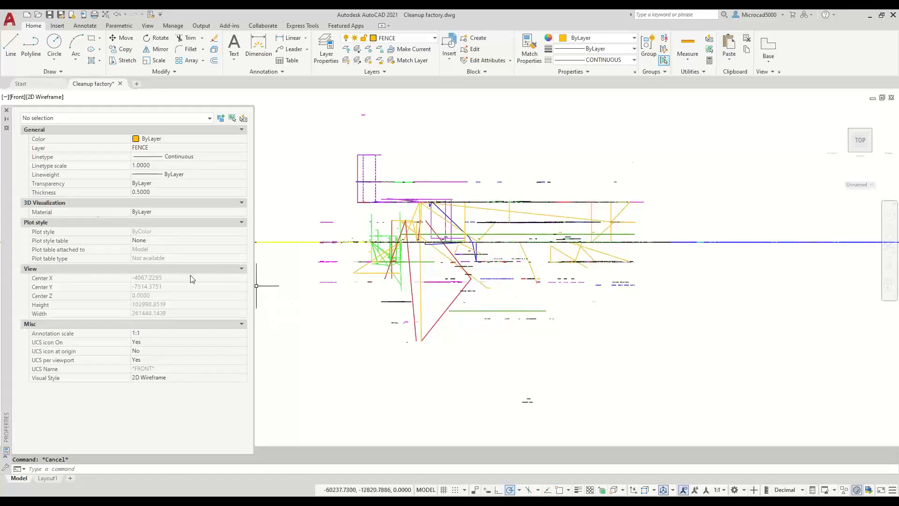
left_click(6, 120)
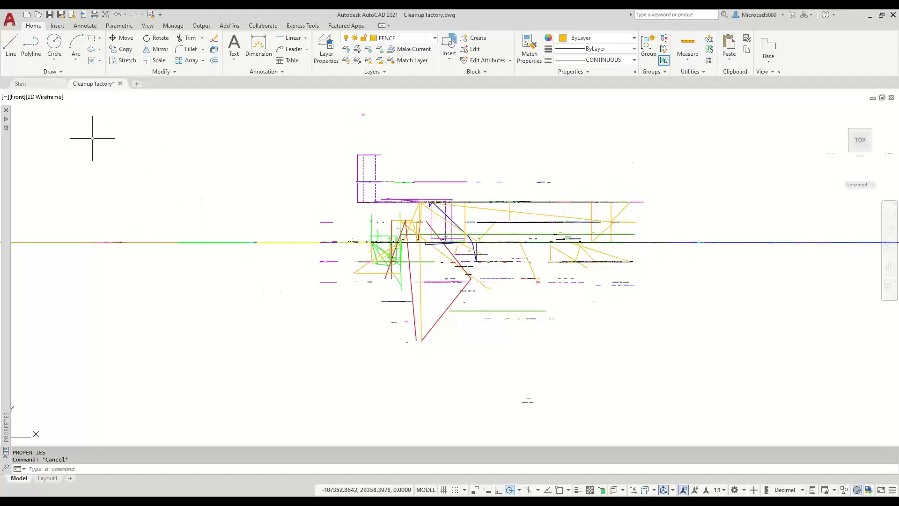
left_click(16, 100)
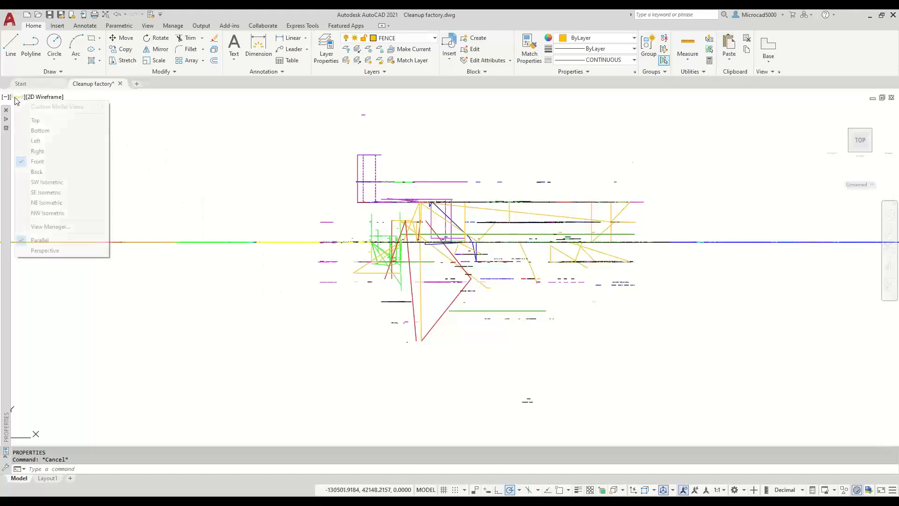
- Switch the viewport from Front back to the Top view
left_click(36, 121)
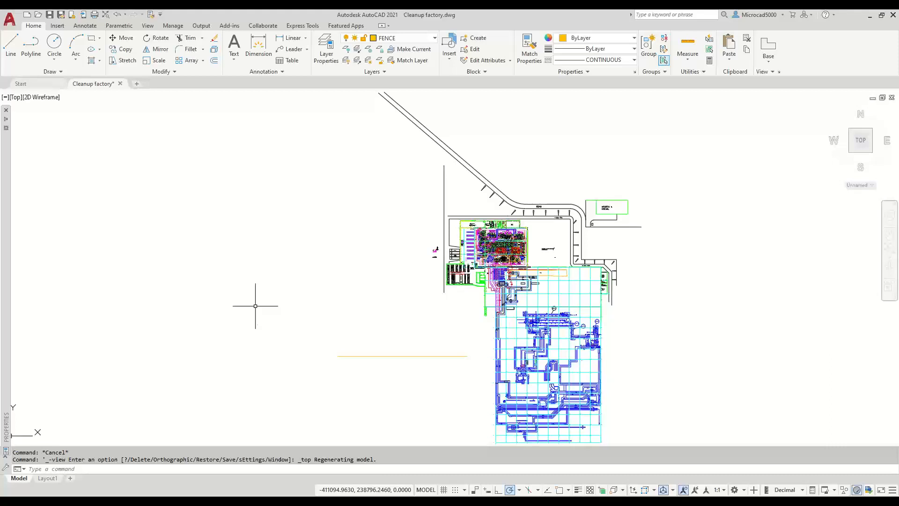
- Use VPOINT's Viewpoint Presets to set 270° from the X axis and 0° from XY plane
type("vpoint")
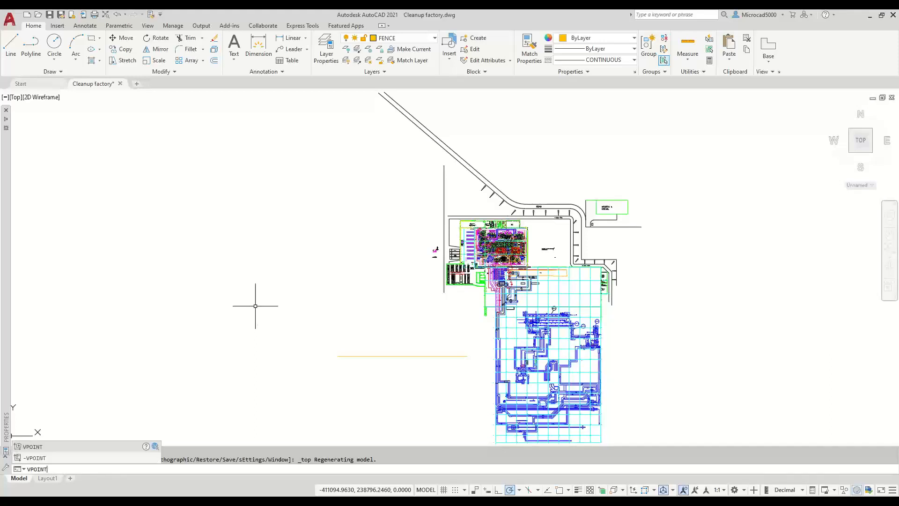
key("Return")
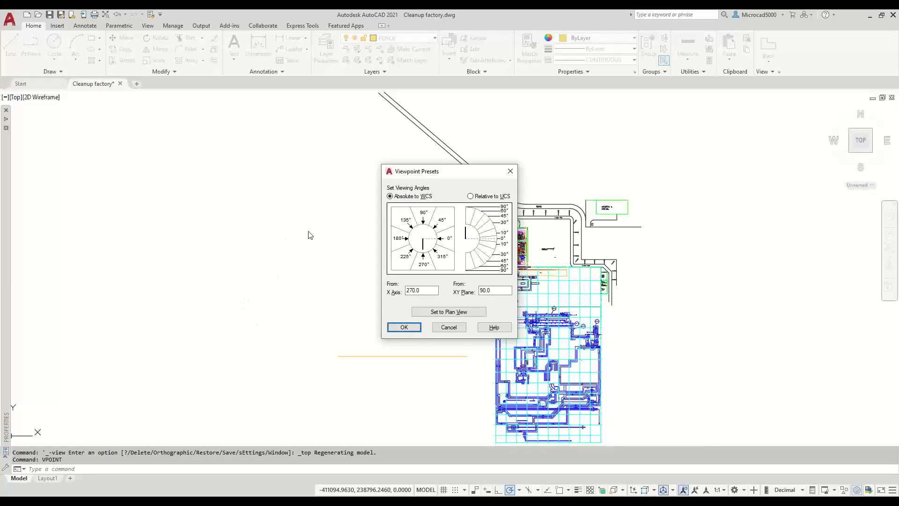
left_click_drag(308, 181, 294, 160)
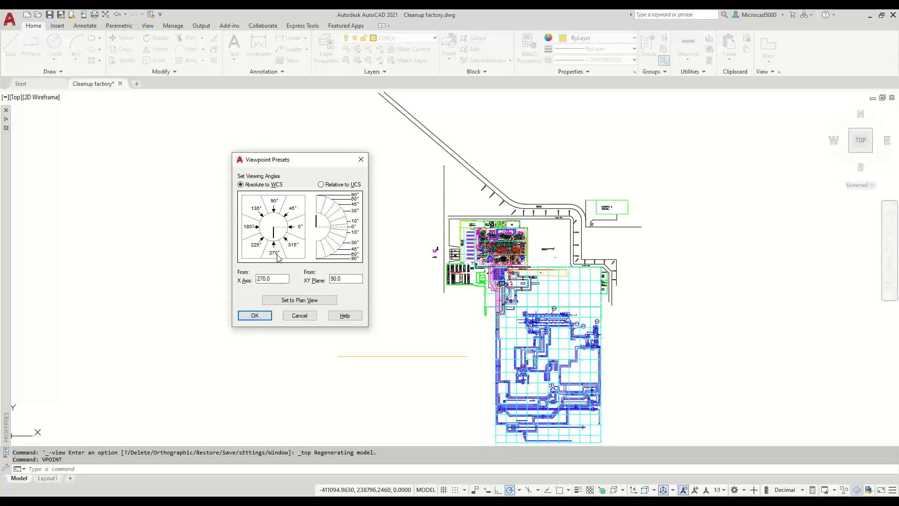
left_click(301, 218)
left_click(266, 255)
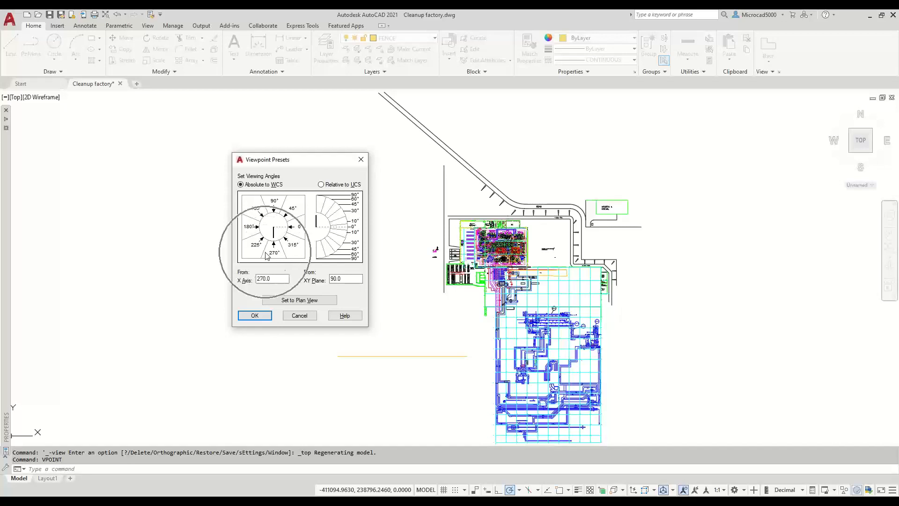
left_click(268, 256)
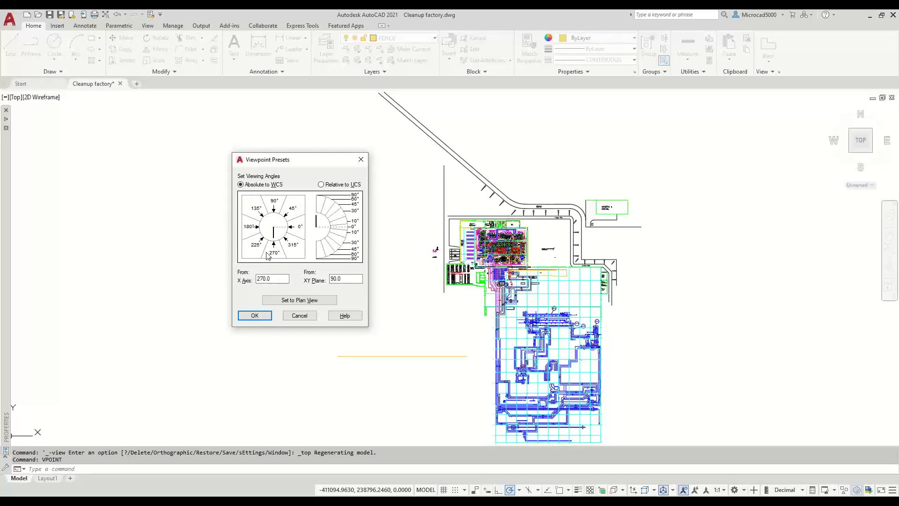
left_click(268, 255)
left_click(342, 218)
left_click(345, 227)
left_click(257, 316)
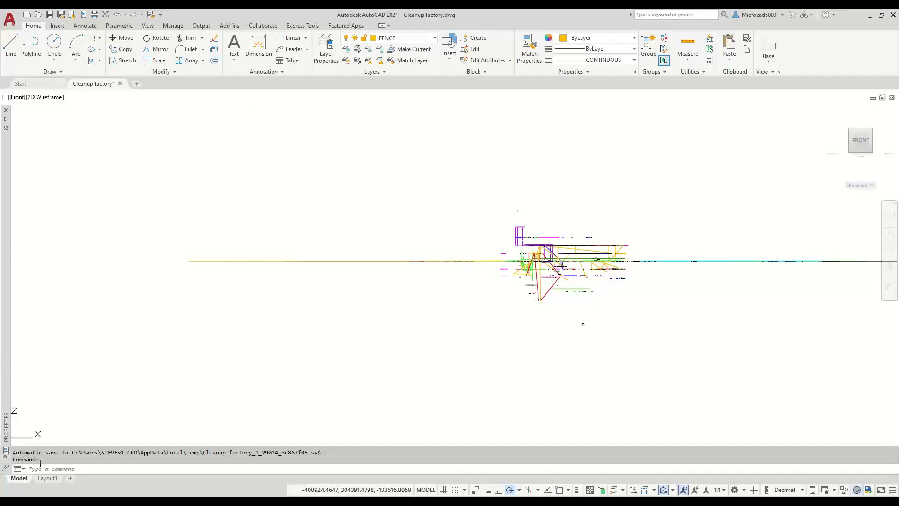
- Shorten the docked Properties palette and switch the viewport to the Top view
mouse_move(8, 427)
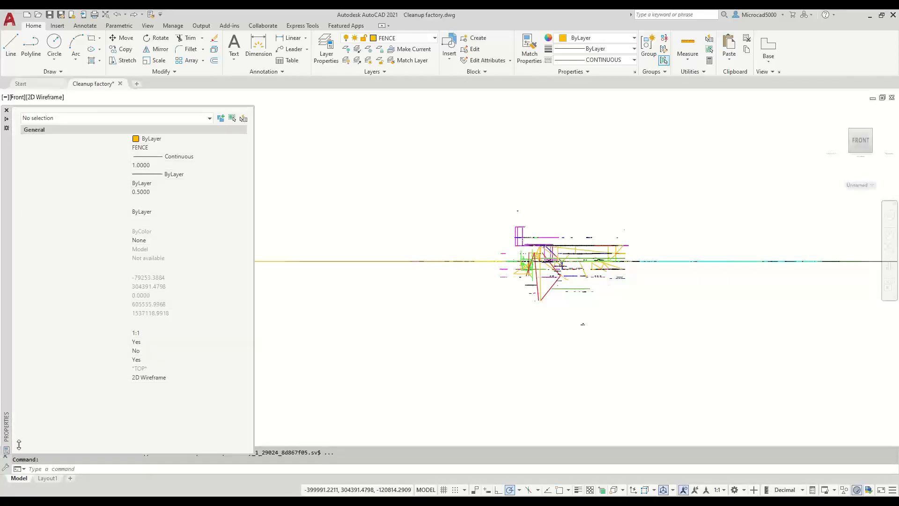
left_click_drag(20, 452, 23, 386)
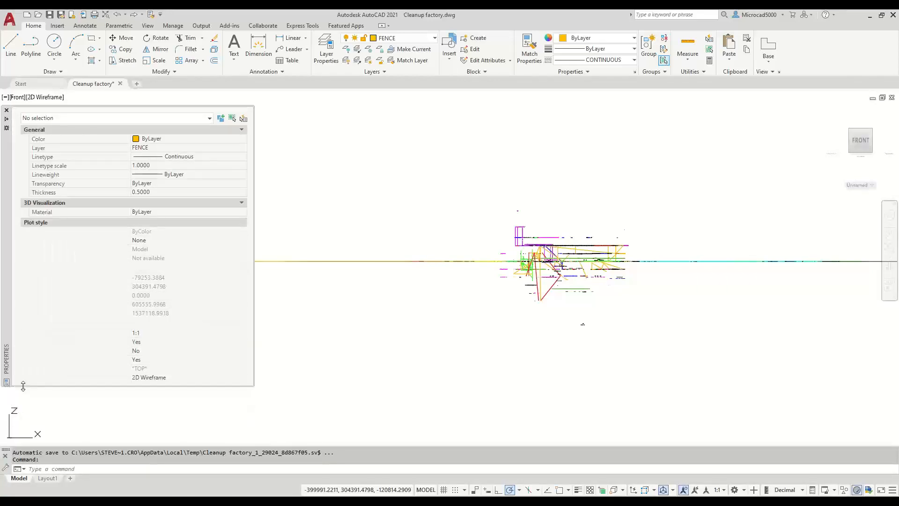
left_click(459, 300)
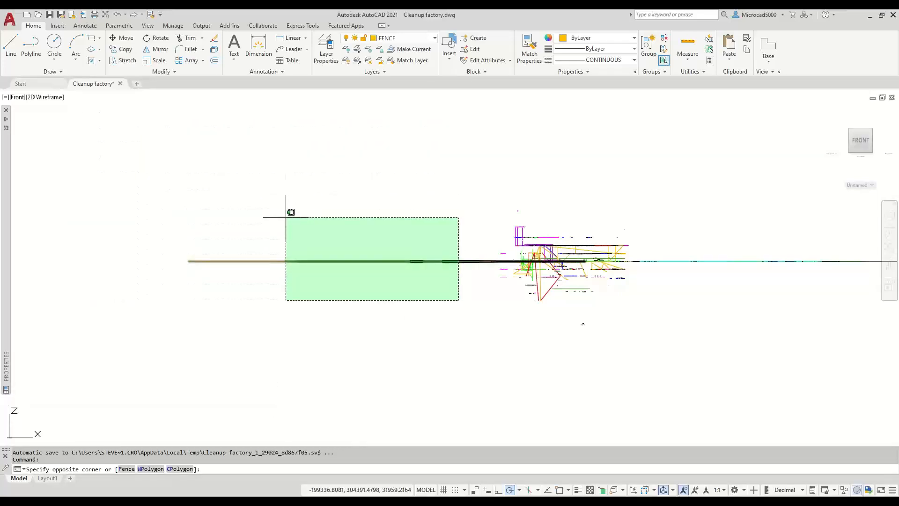
key("Escape")
key("Escape")
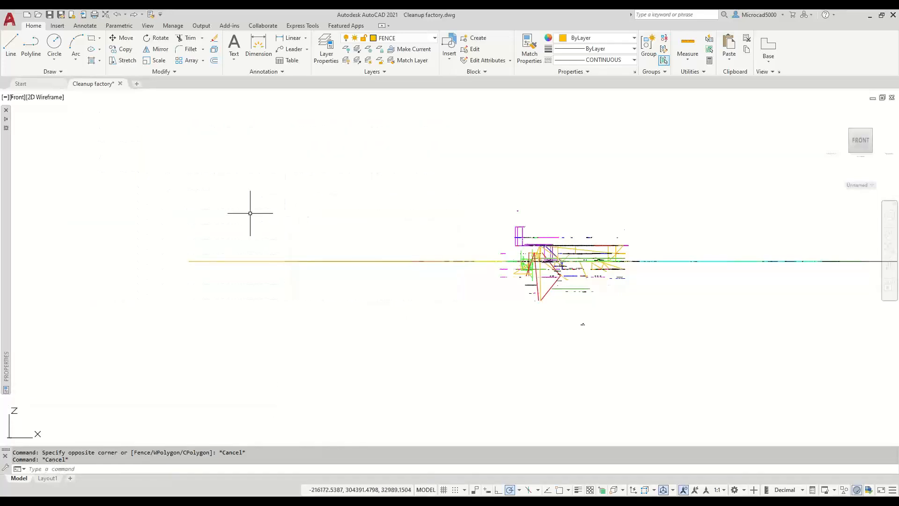
left_click(17, 97)
left_click(33, 120)
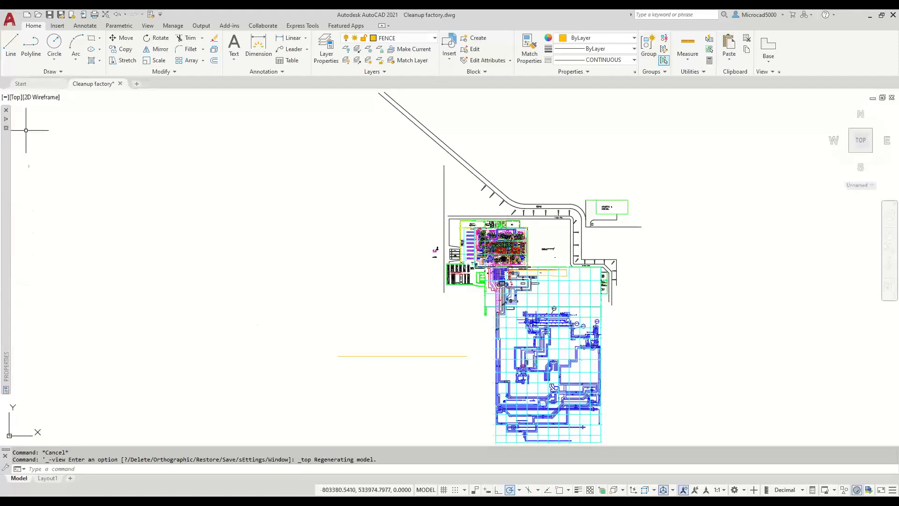
- Preview the Front view, then return the viewport to the Top view
left_click(16, 98)
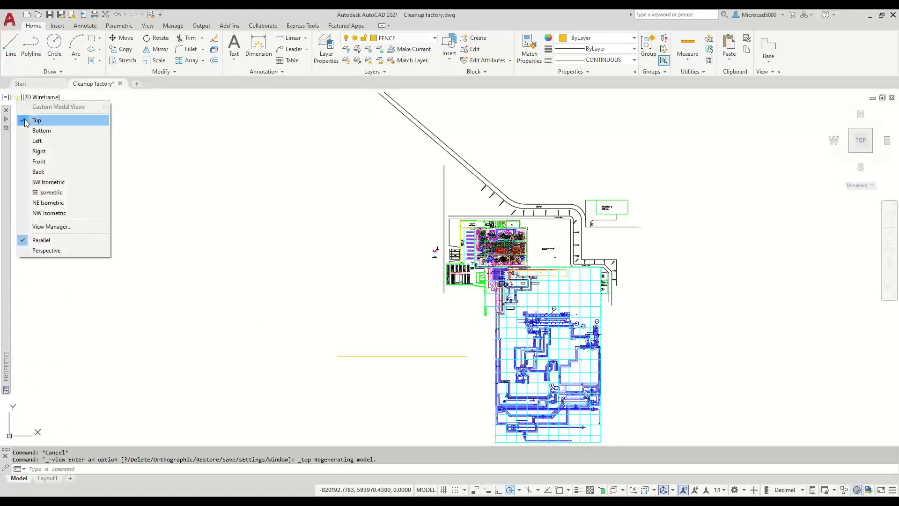
left_click(37, 161)
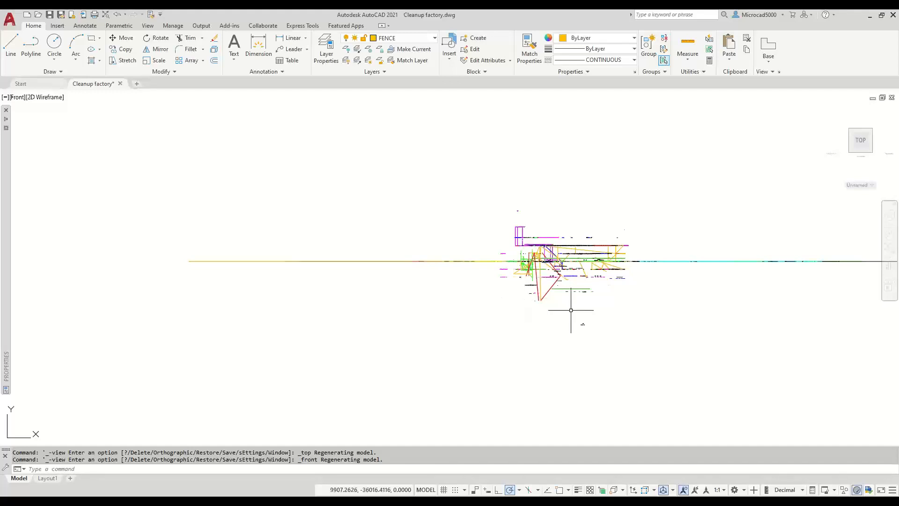
left_click(14, 97)
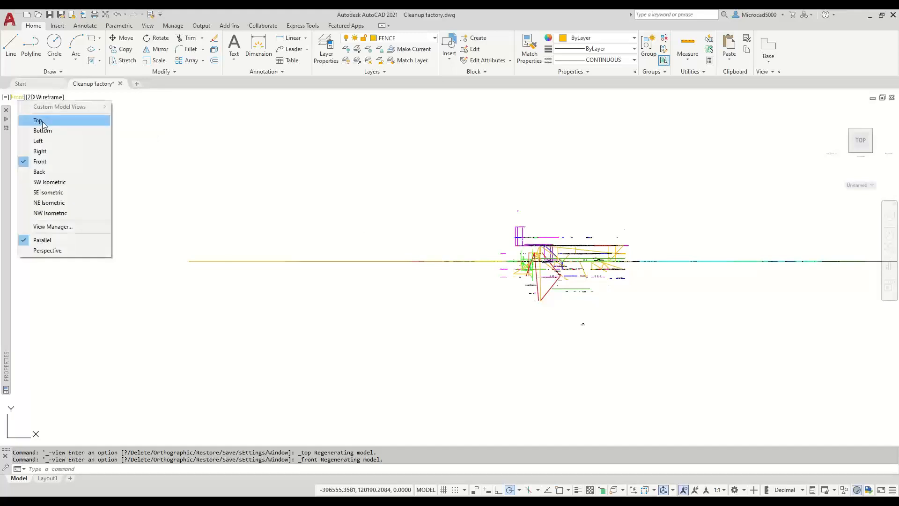
left_click(39, 120)
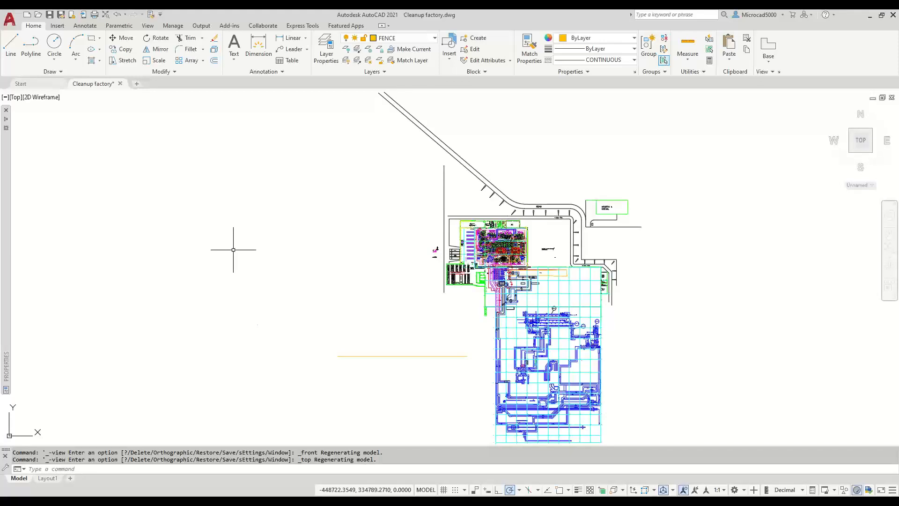
- Expand the Express Tools Modify panel and set the viewport to the Front view
left_click(302, 26)
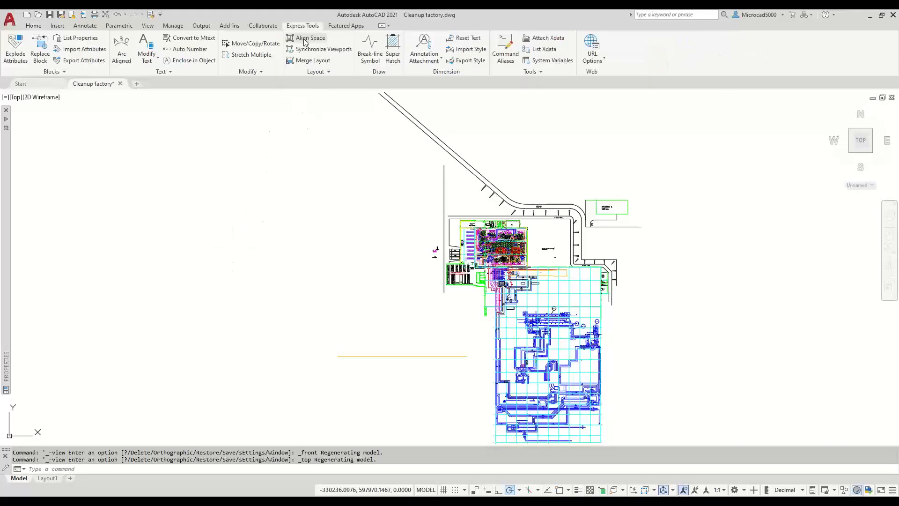
left_click(261, 71)
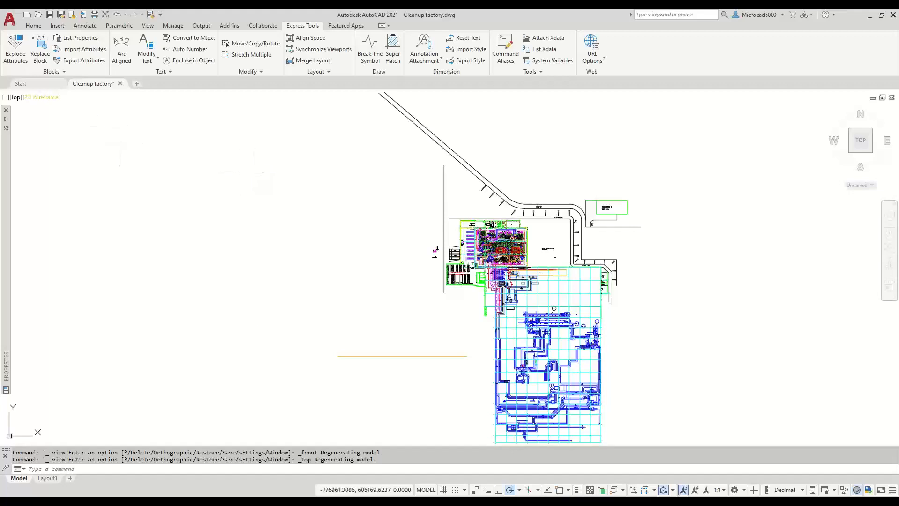
left_click(16, 98)
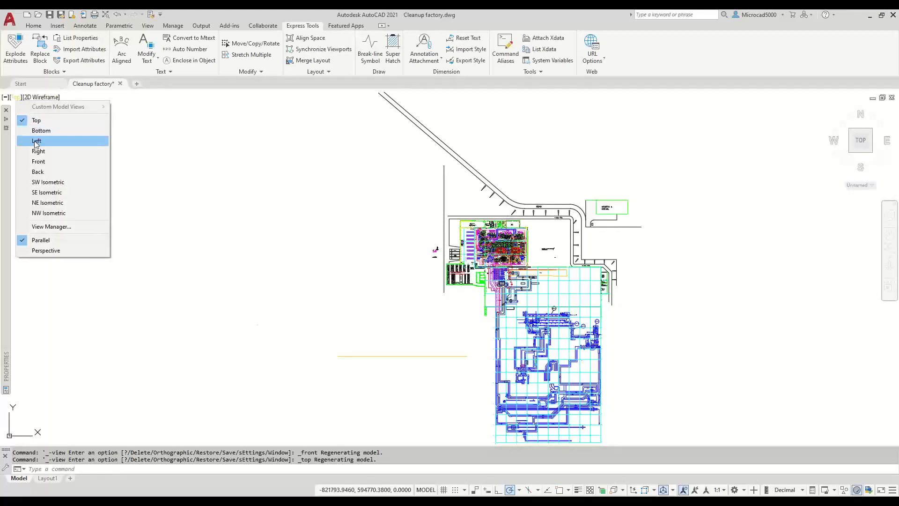
left_click(39, 161)
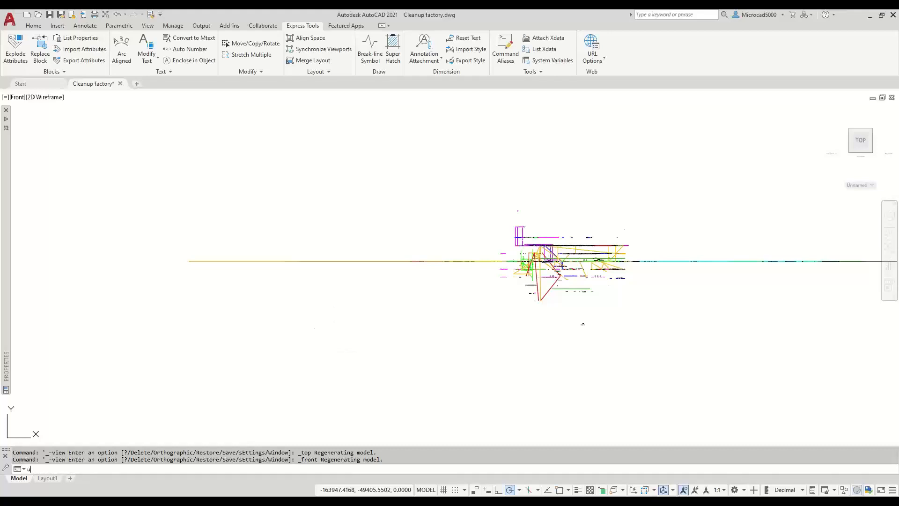
- Reset the UCS to World
type("ucs")
key("Return")
type("w")
key("Return")
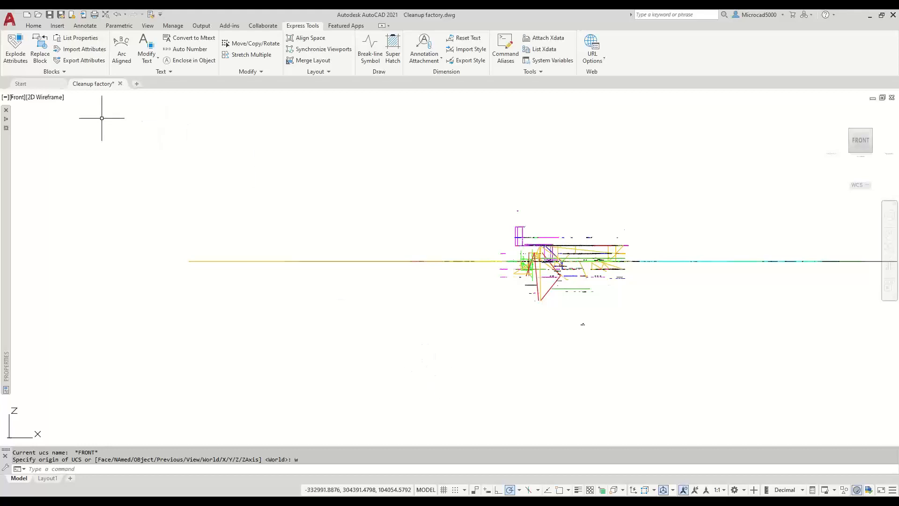
- Window-select all 1026 objects and filter the selection in Properties to the 485 lines
mouse_move(7, 121)
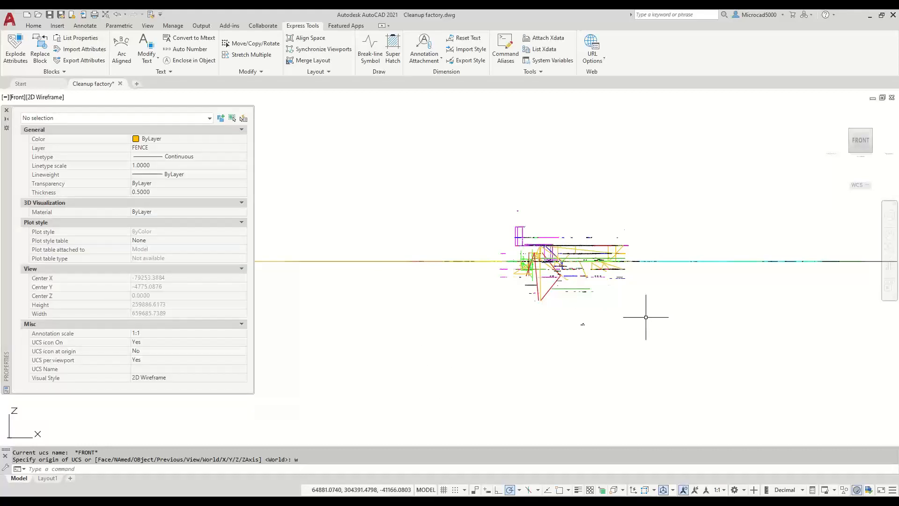
left_click(655, 315)
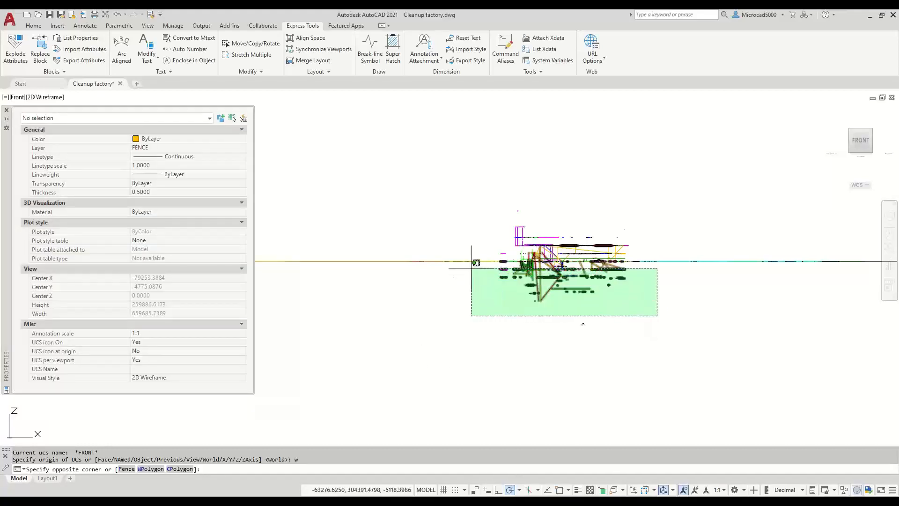
left_click(448, 244)
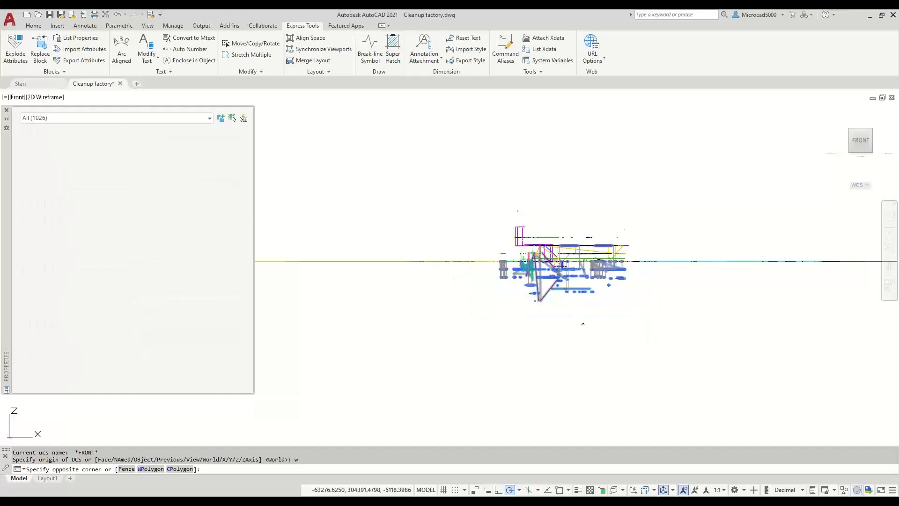
left_click(69, 118)
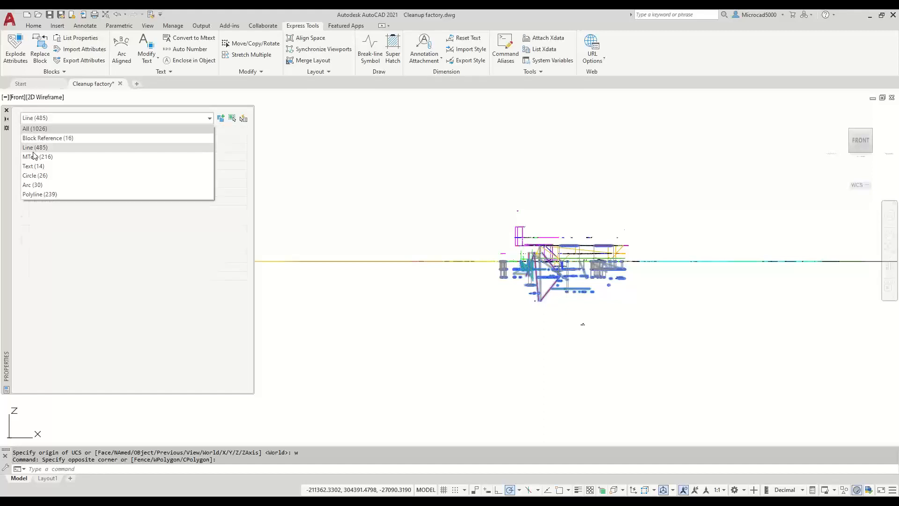
left_click(86, 148)
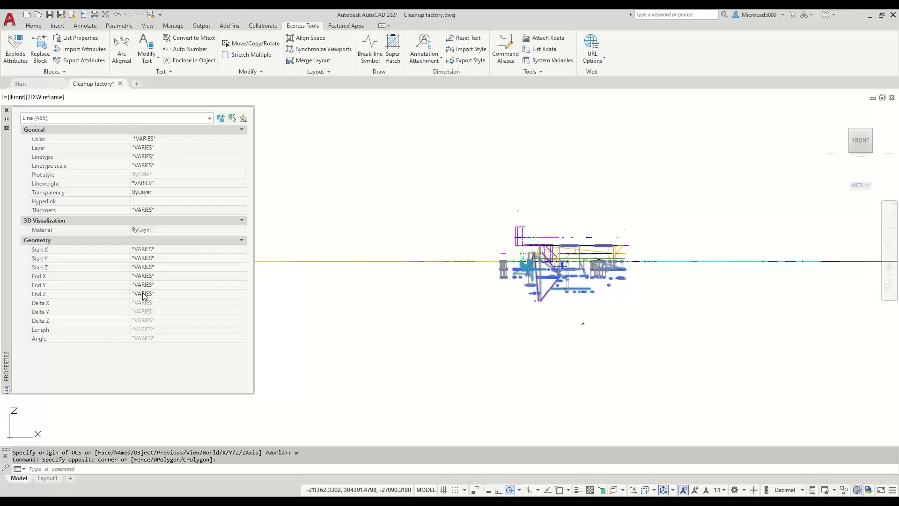
- Set the lines' Start Z and End Z to 0, then auto-hide Properties
left_click(143, 267)
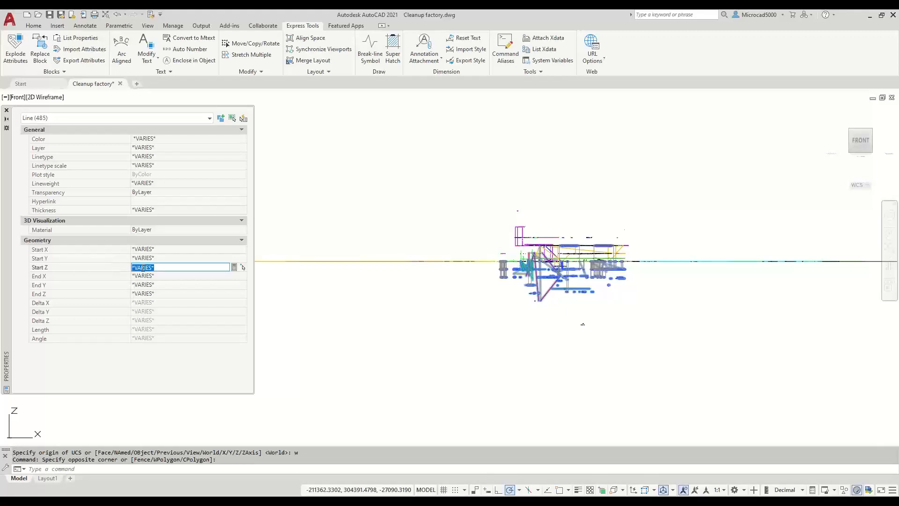
type("0")
left_click(152, 294)
type("0")
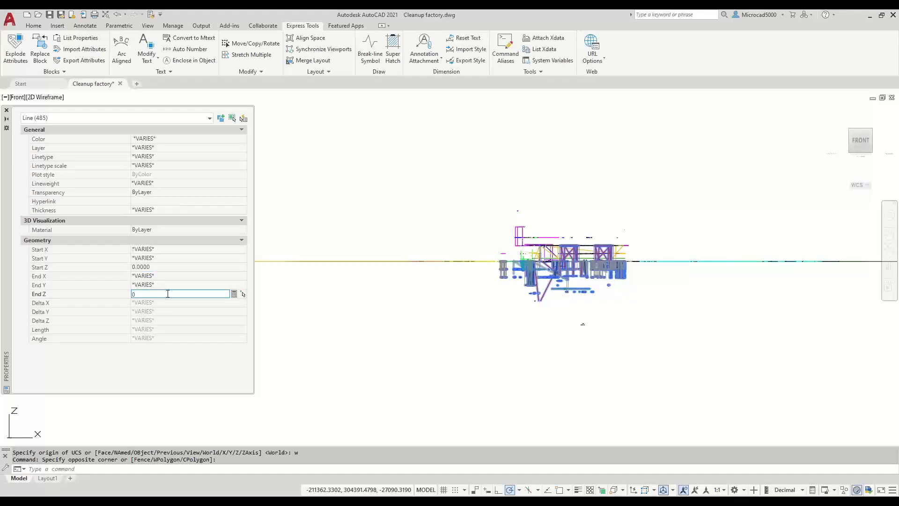
key("Return")
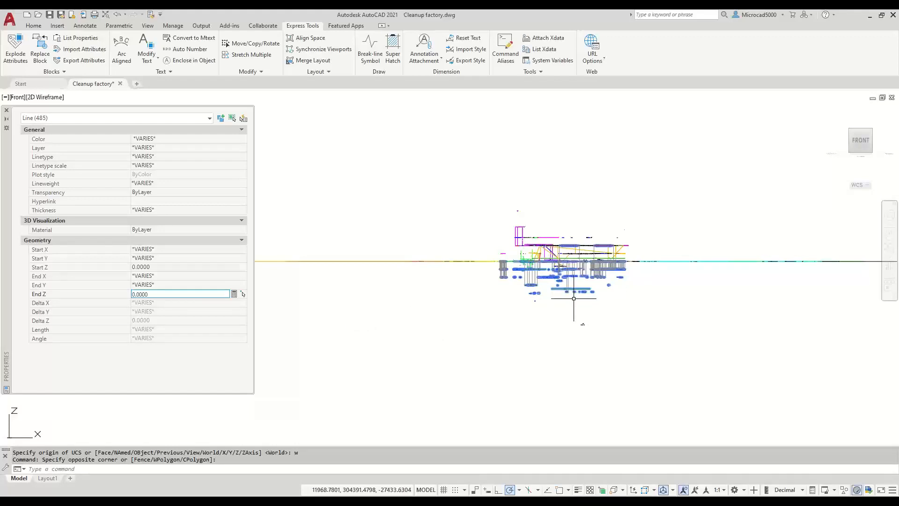
left_click(5, 119)
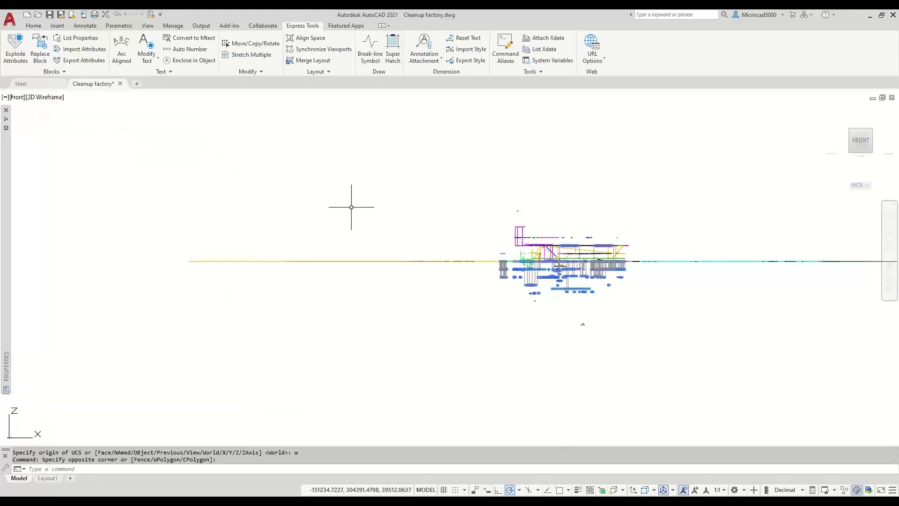
- Return to the Top plan view, pan the site plan up-left, and show the annotation scale list
left_click(18, 97)
left_click(40, 121)
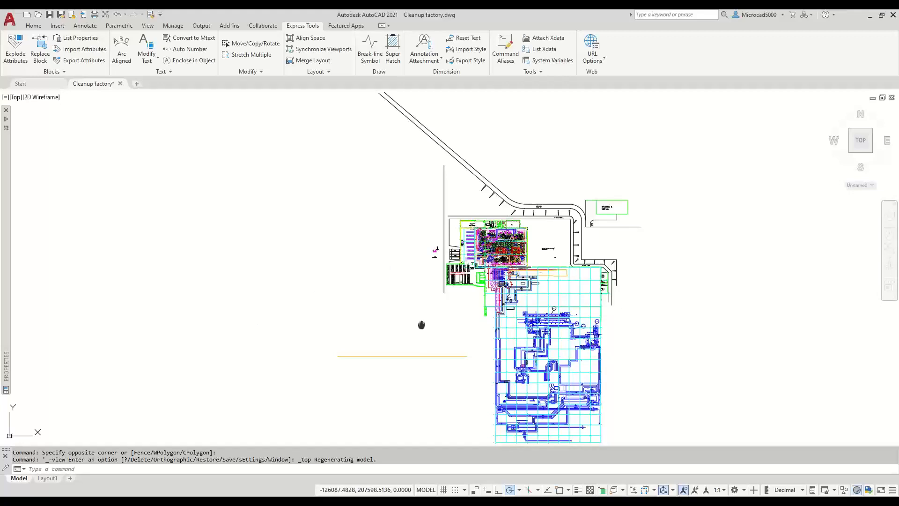
middle_click_drag(422, 325, 360, 282)
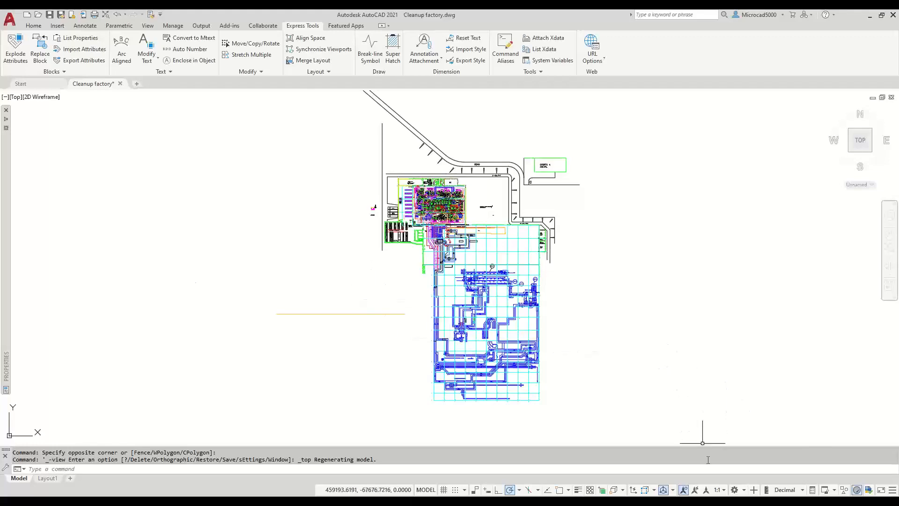
left_click(720, 491)
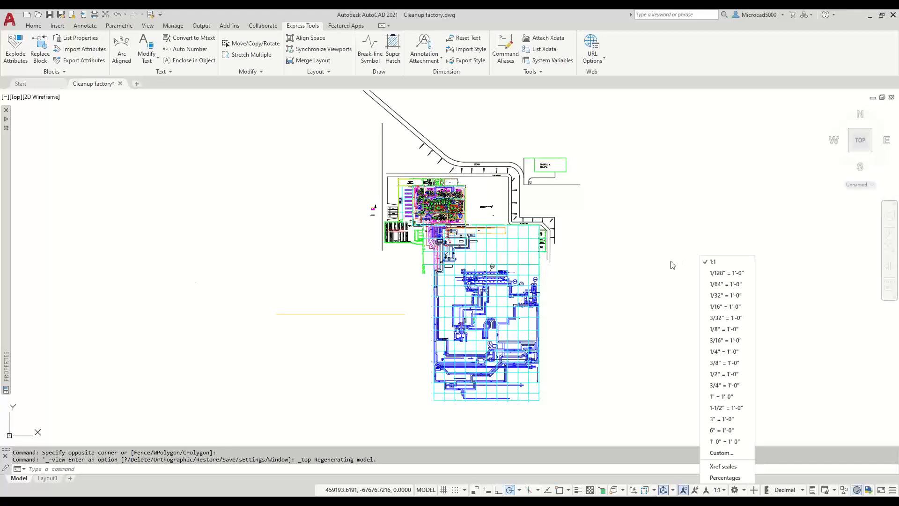
- Reset the drawing's scale list to the default Metric scales in Edit Drawing Scales
left_click(717, 454)
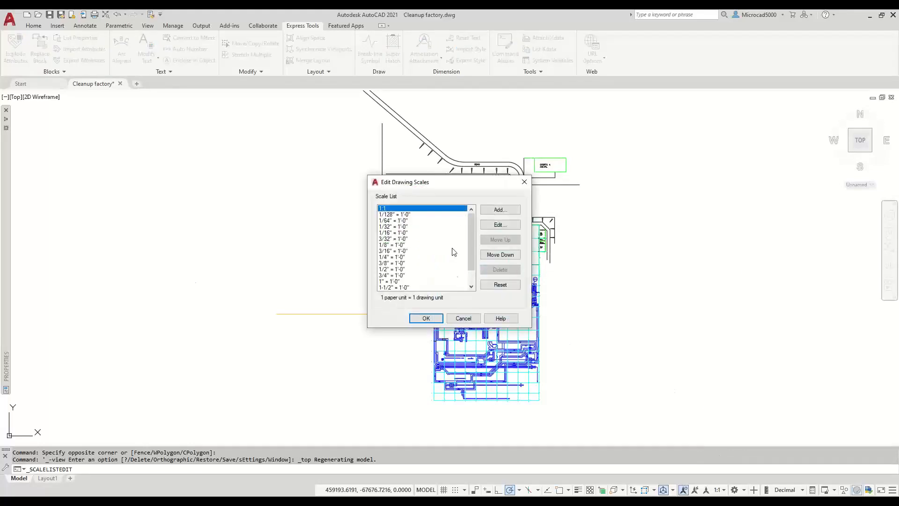
mouse_move(453, 187)
left_mouse_down()
mouse_move(475, 111)
mouse_move(485, 177)
mouse_move(488, 152)
left_mouse_up()
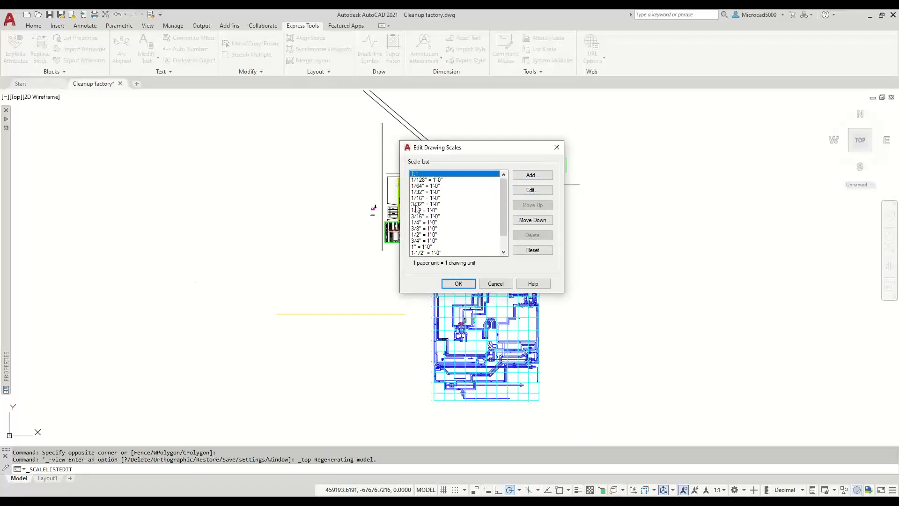
left_click(466, 198)
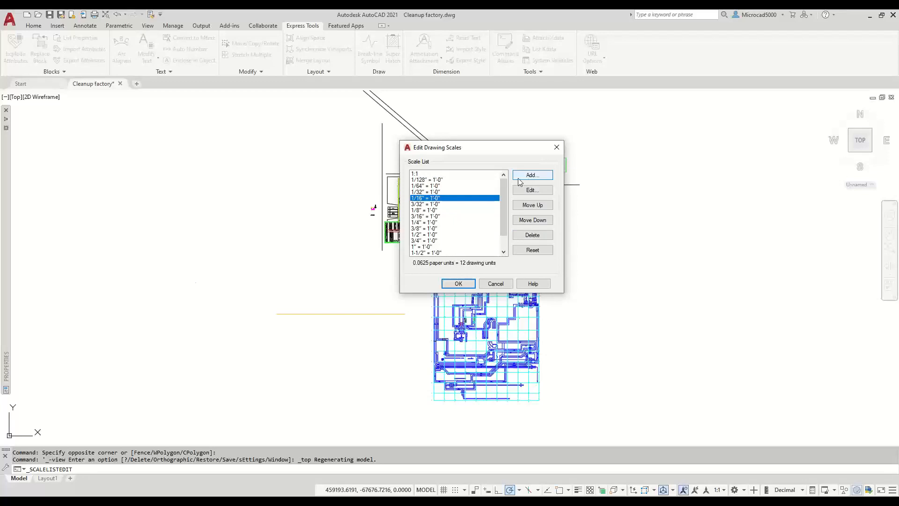
left_click(533, 250)
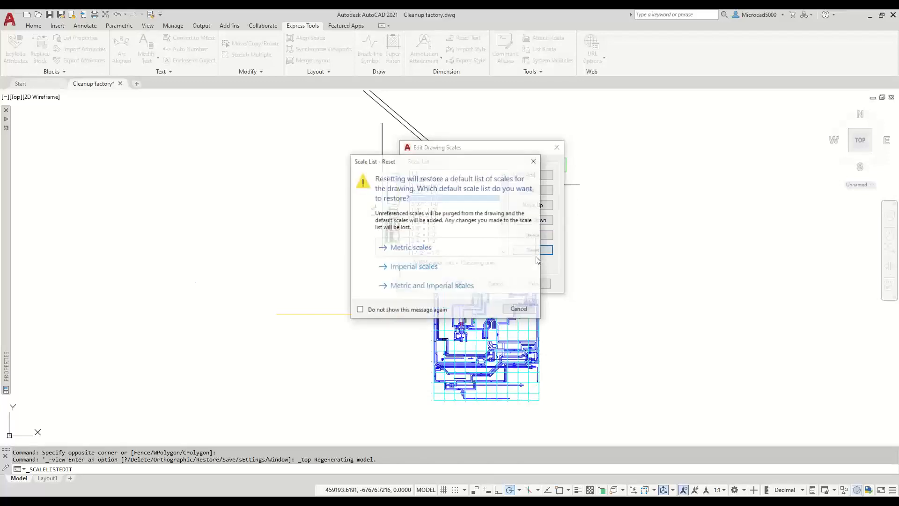
left_click(397, 253)
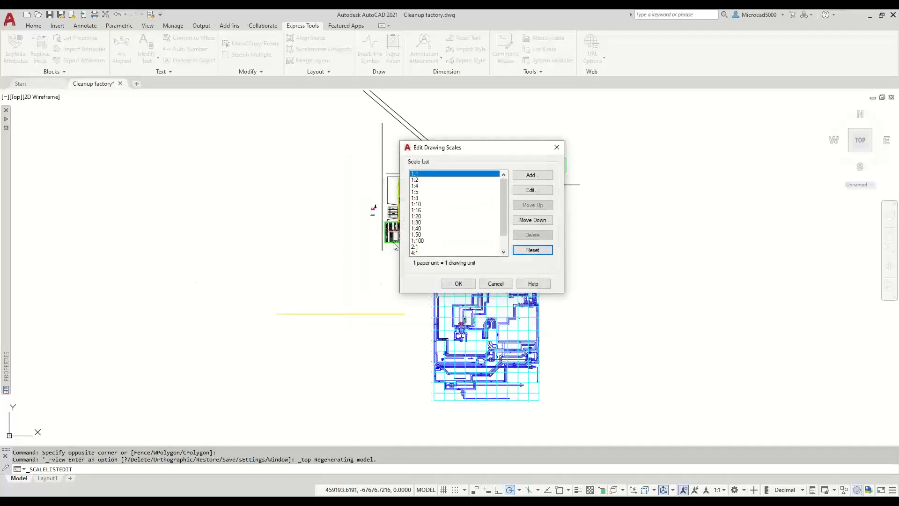
left_click(460, 283)
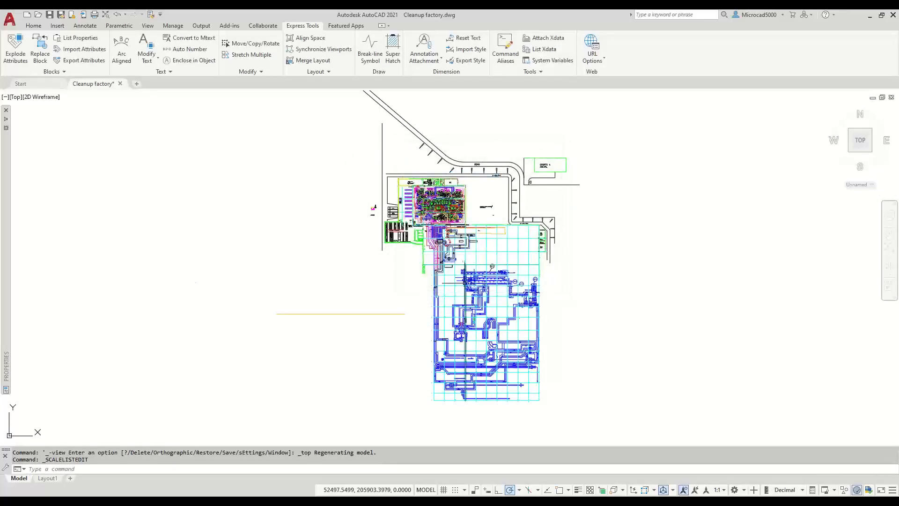
- Rename the drawing's 1:100 scale to '1 to 500' in Edit Drawing Scales
left_click(725, 489)
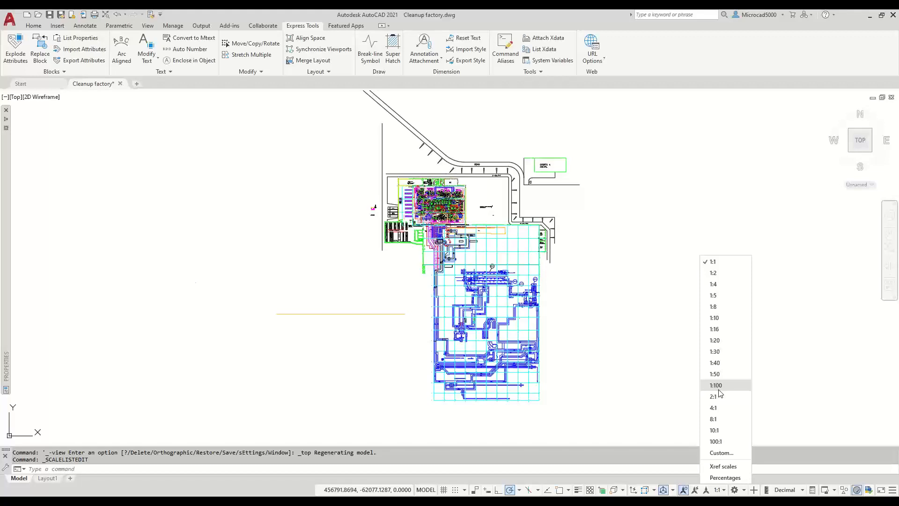
left_click(723, 453)
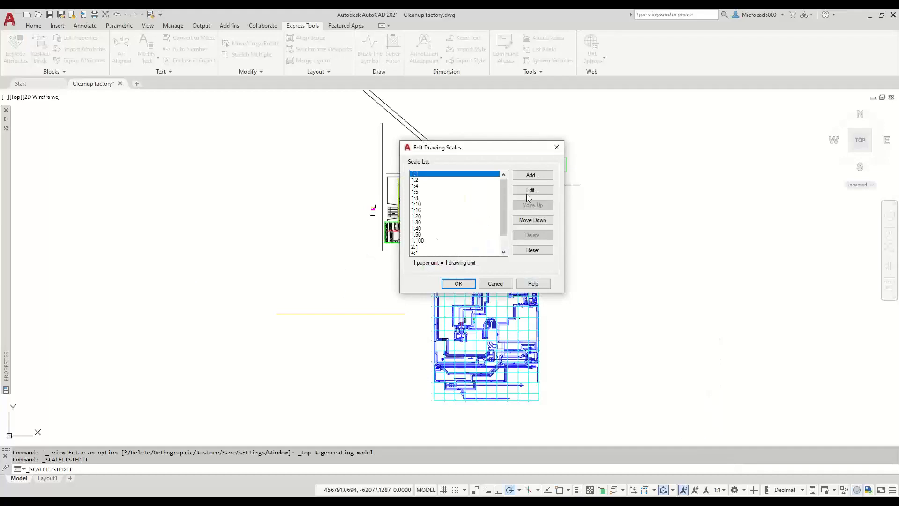
left_click(431, 241)
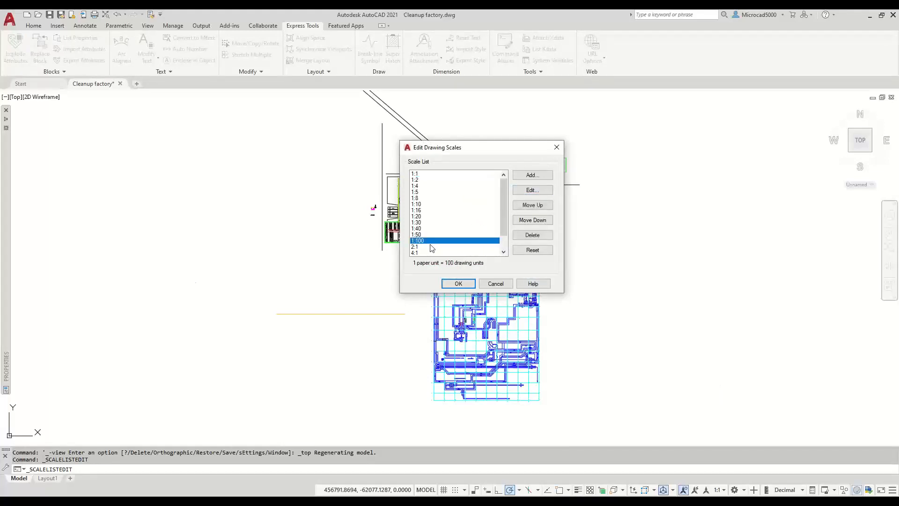
left_click(532, 189)
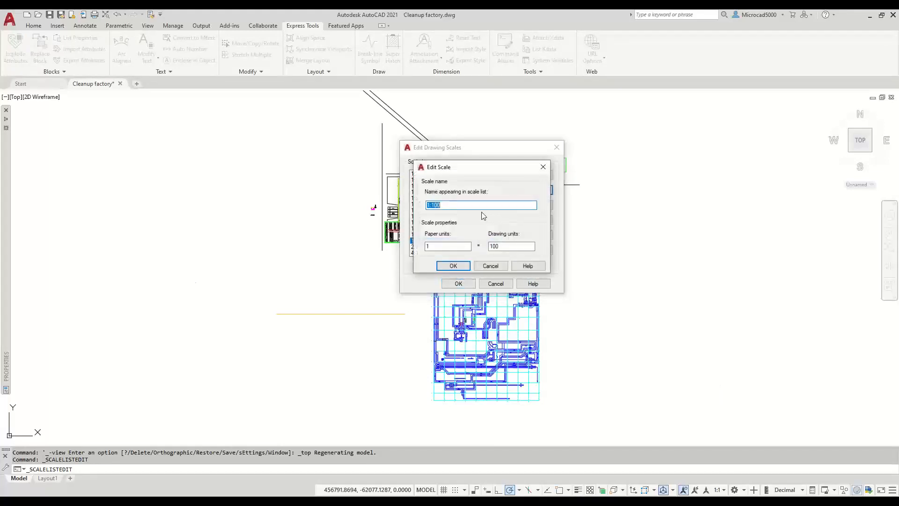
key("End")
key("BackSpace")
key("BackSpace")
key("BackSpace")
key("BackSpace")
type("to 500")
- Set the 1 to 500 scale to 1 paper unit per 500 drawing units and apply it
left_click(503, 247)
key("BackSpace")
key("BackSpace")
key("BackSpace")
type("500")
left_click(452, 248)
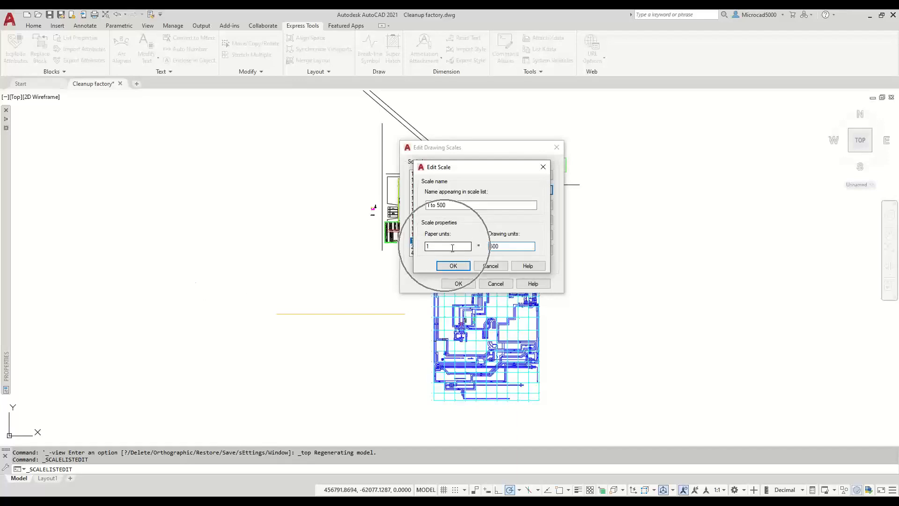
left_click(454, 266)
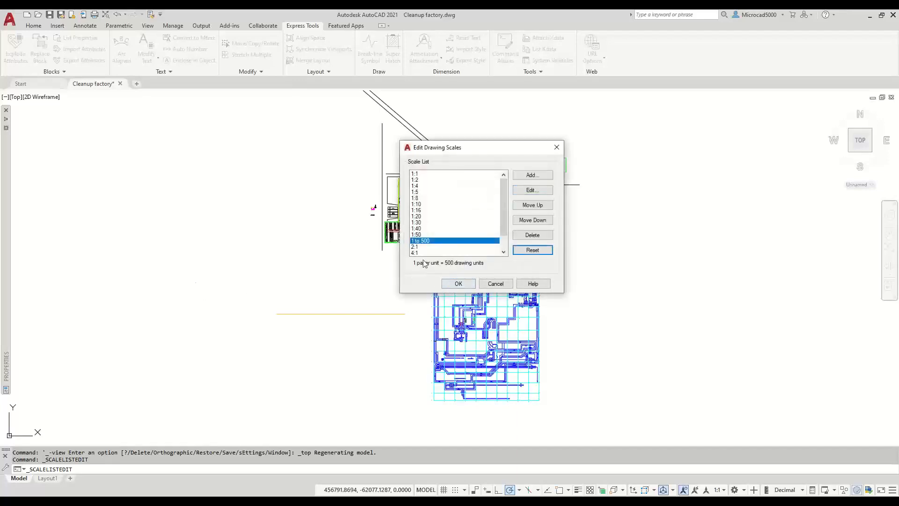
left_click(459, 283)
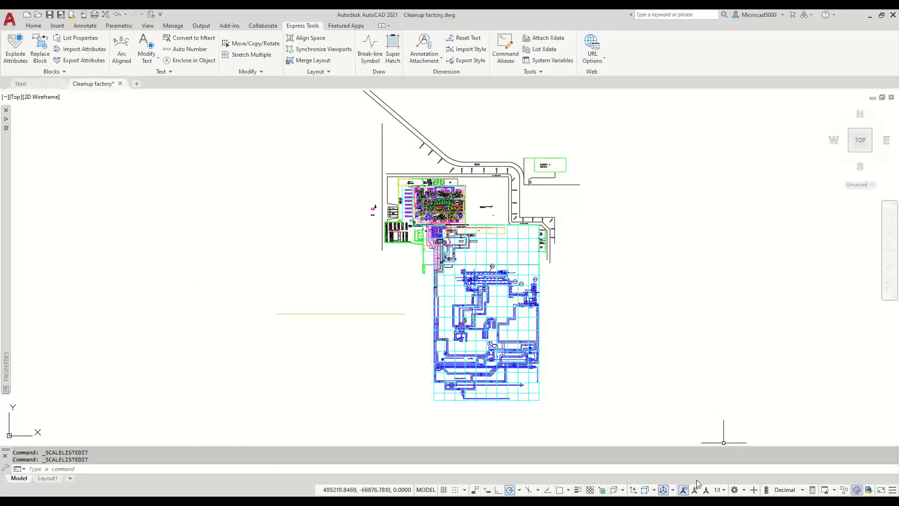
left_click(718, 489)
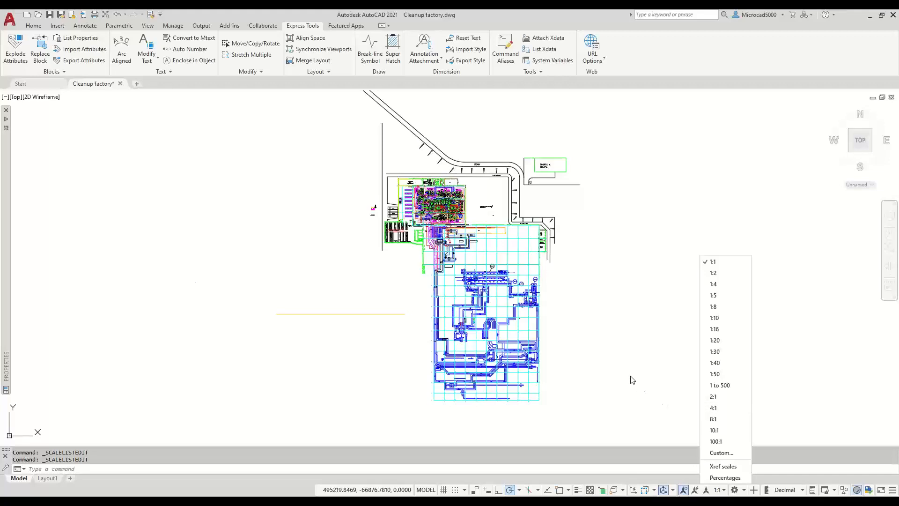
- Confirm '1 to 500' appears among the annotation scales, then bring up the command-line menu
left_click(569, 380)
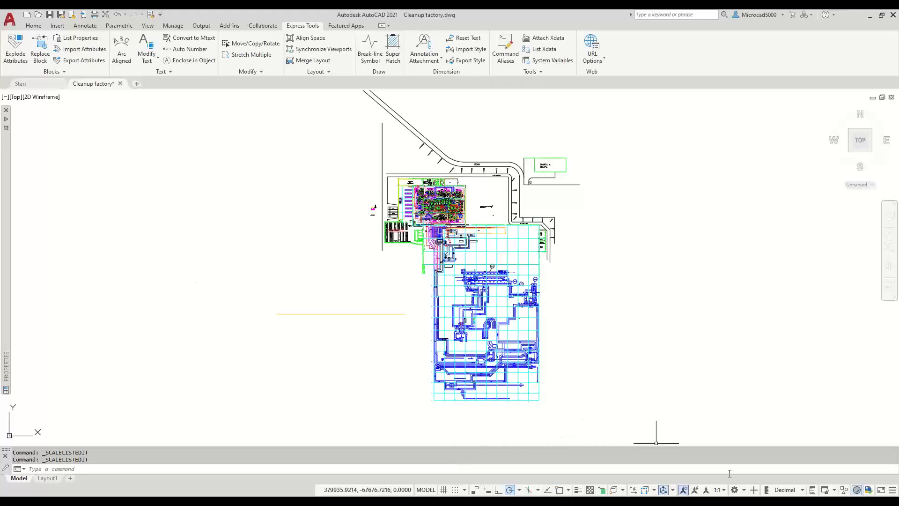
left_click(725, 489)
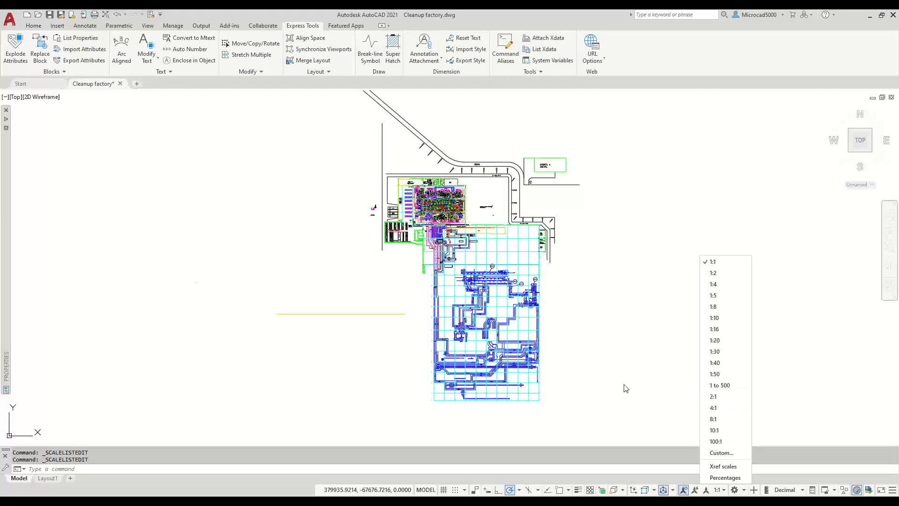
right_click(463, 458)
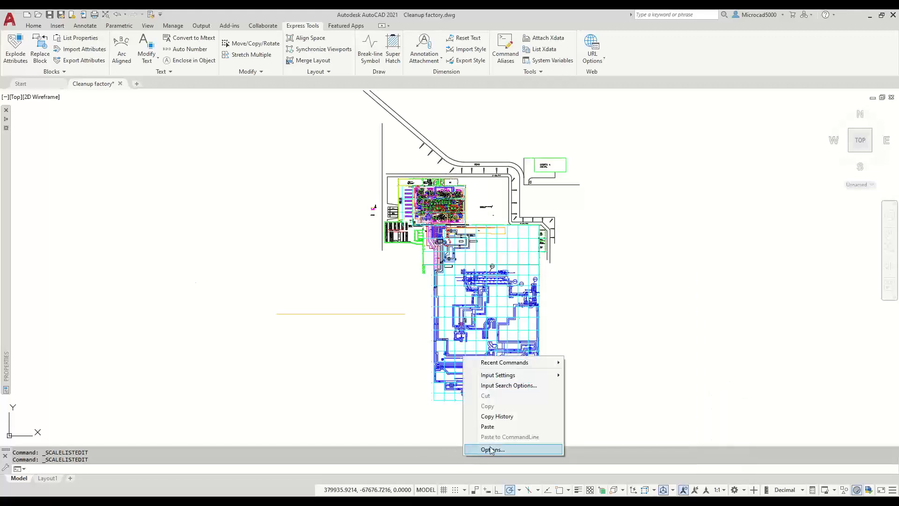
- Show the Metric Default Scale List under Options > User Preferences
left_click(490, 449)
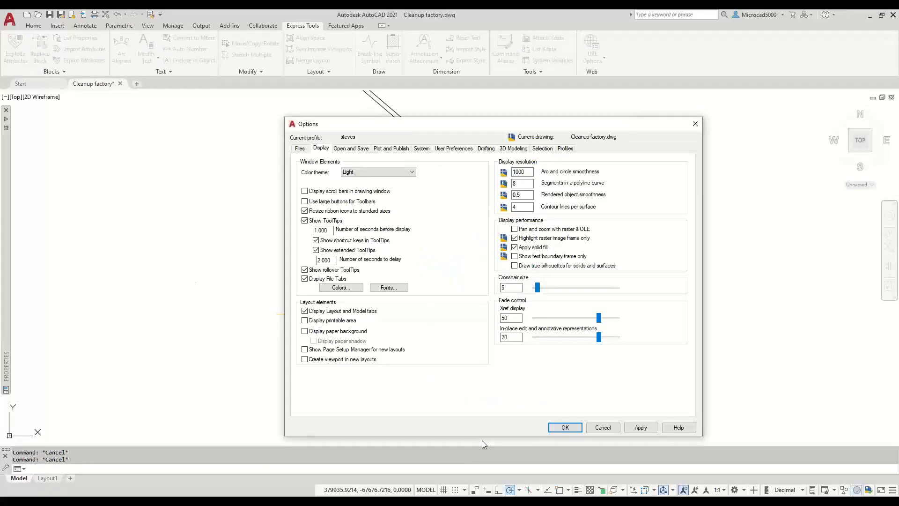
left_click(451, 151)
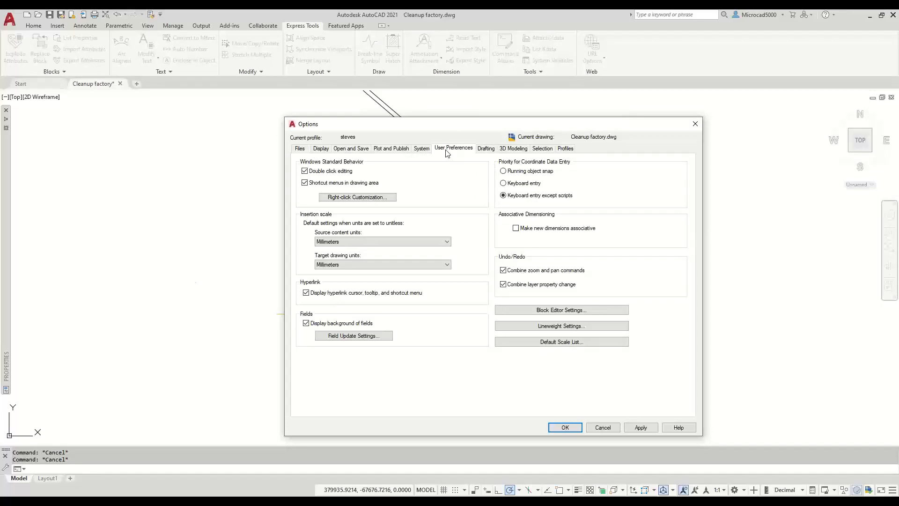
left_click(577, 343)
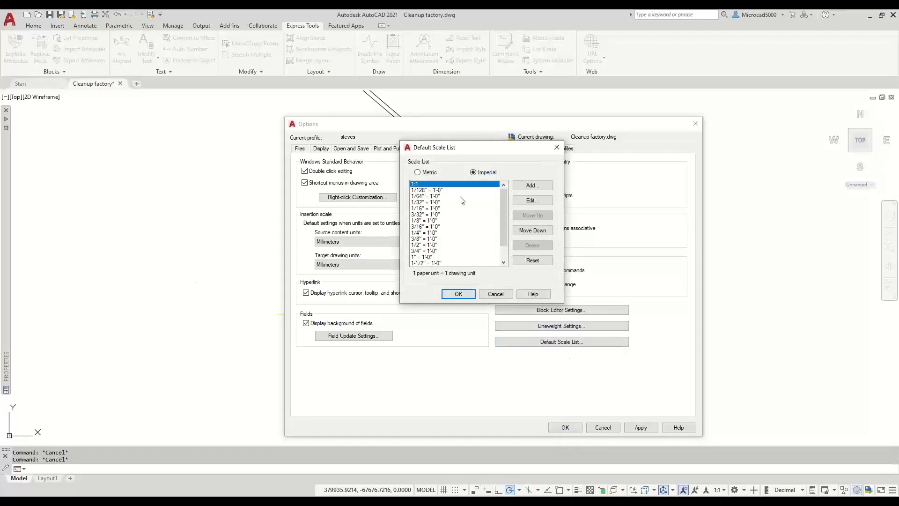
left_click(434, 176)
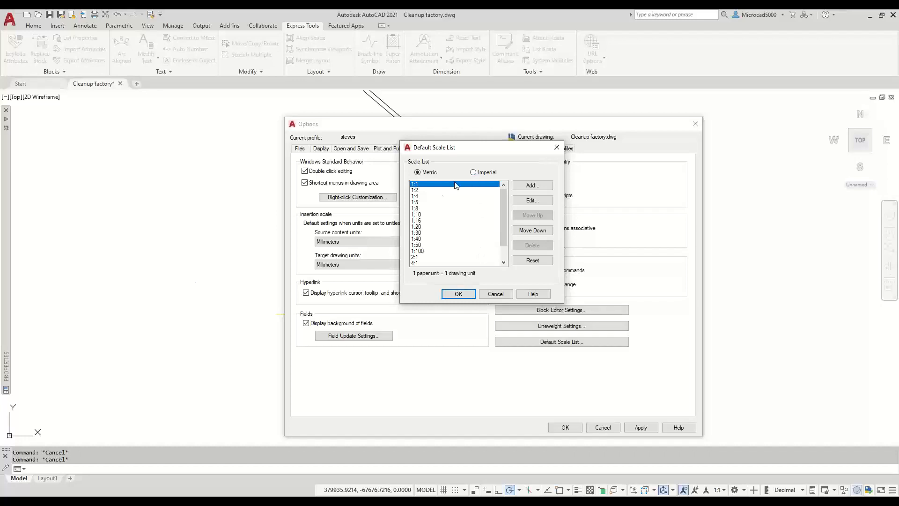
left_click(473, 173)
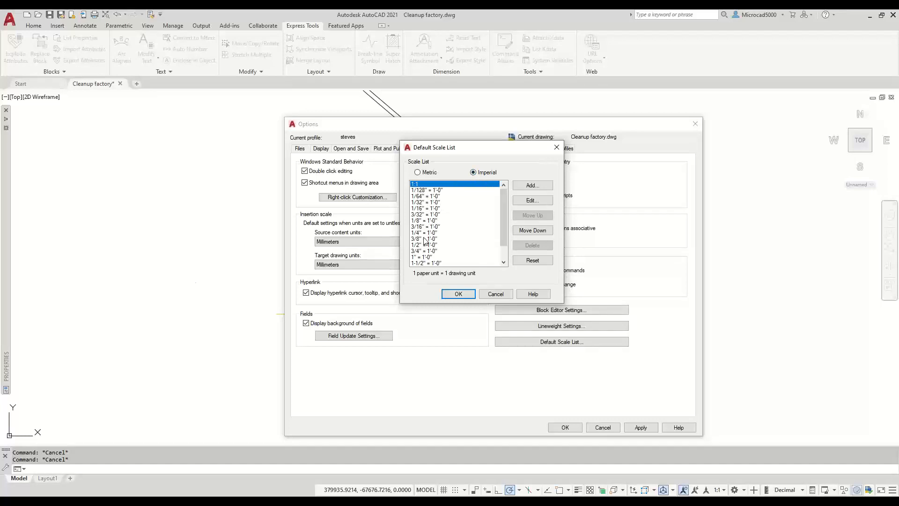
left_click(418, 172)
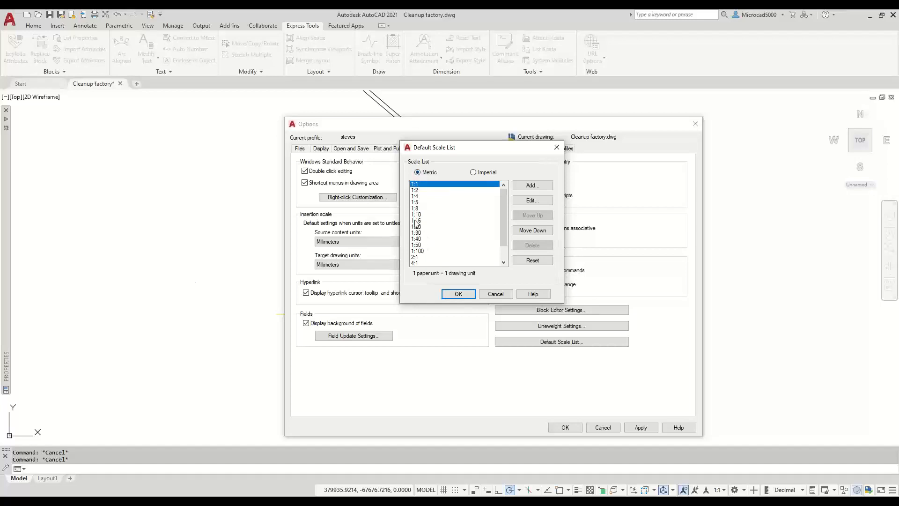
- Delete the 1:16 and 1:4 scales from the metric default scale list
left_click(418, 251)
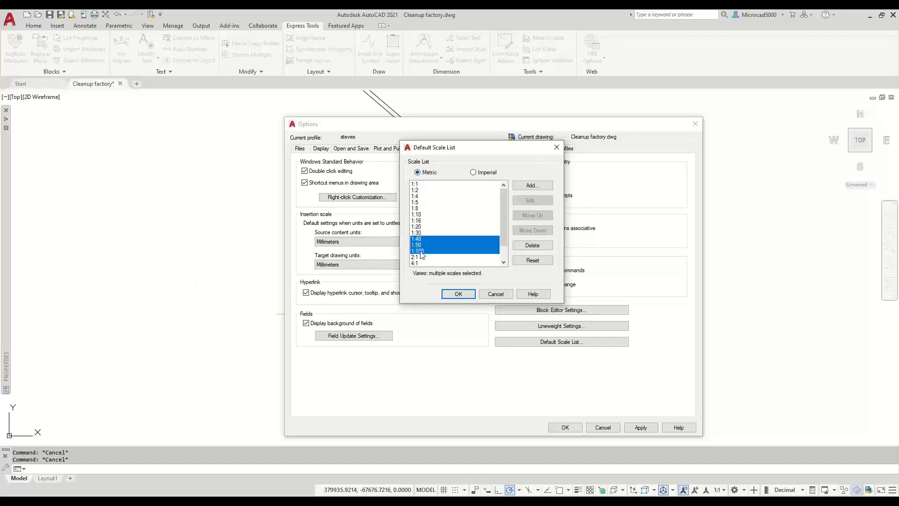
left_click(419, 226)
left_click(419, 221)
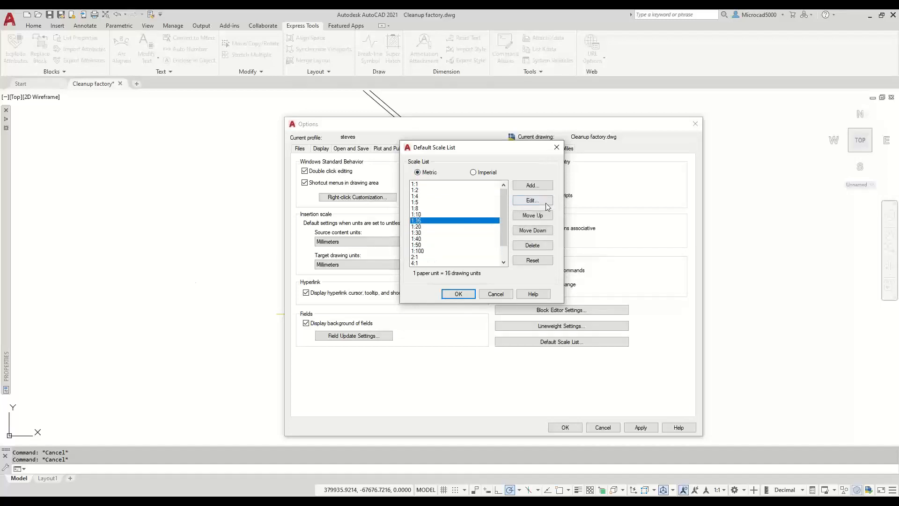
left_click(536, 246)
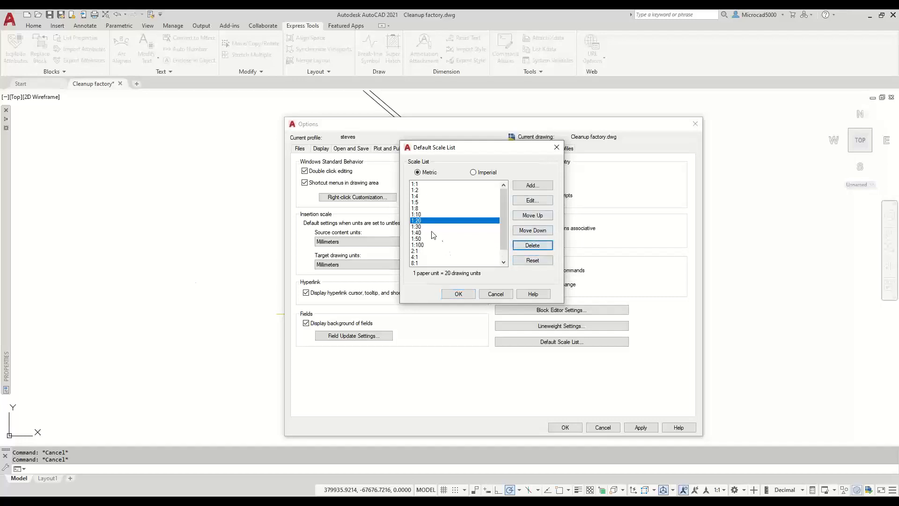
left_click(415, 196)
left_click(533, 245)
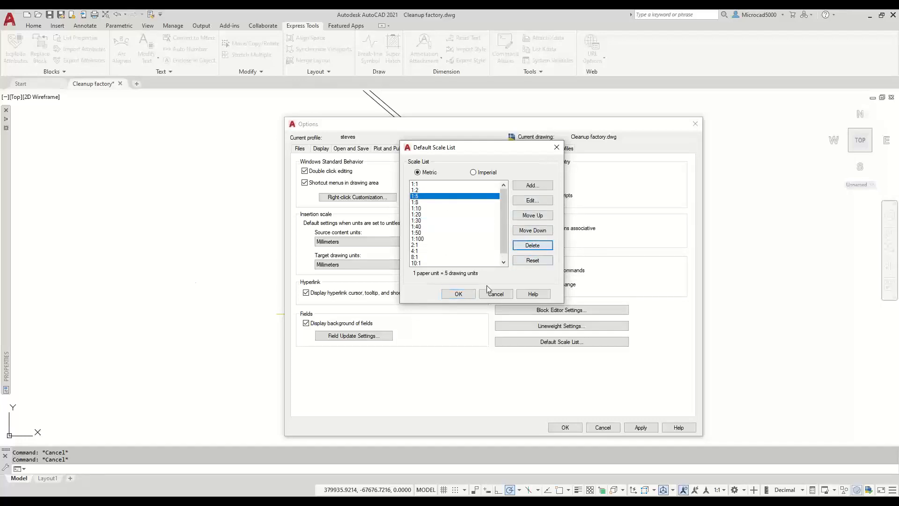
left_click(417, 239)
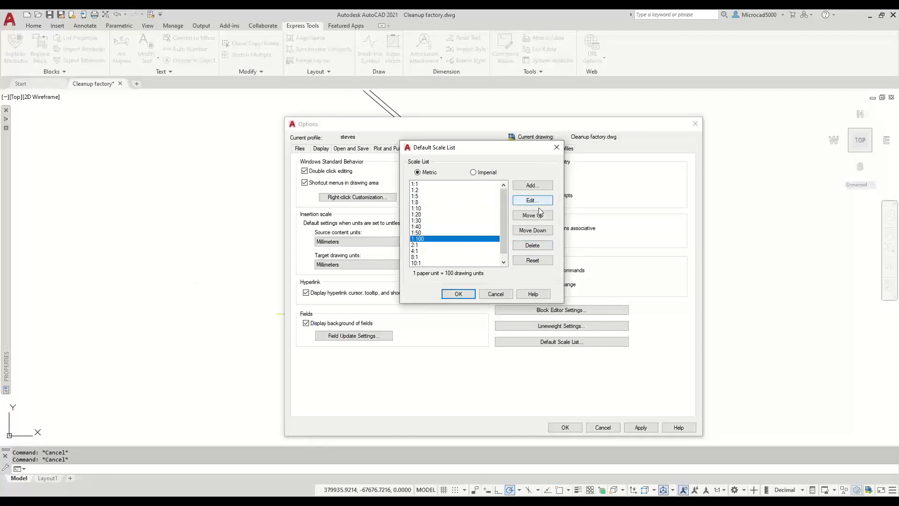
left_click(532, 185)
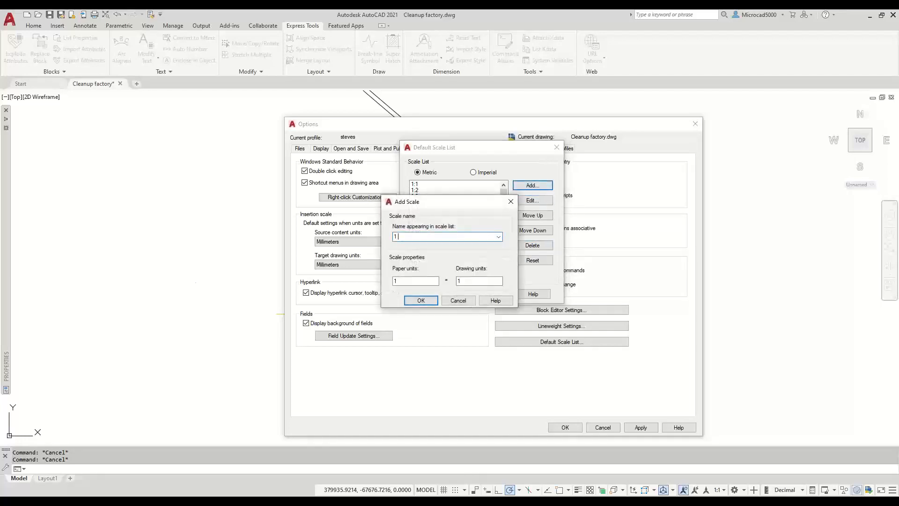
- Add default scales '1 to 500' (1=500) and '1 to 1000' (1=1000), then apply the Options
type("1 to 500")
double_click(471, 280)
type("500")
left_click(419, 302)
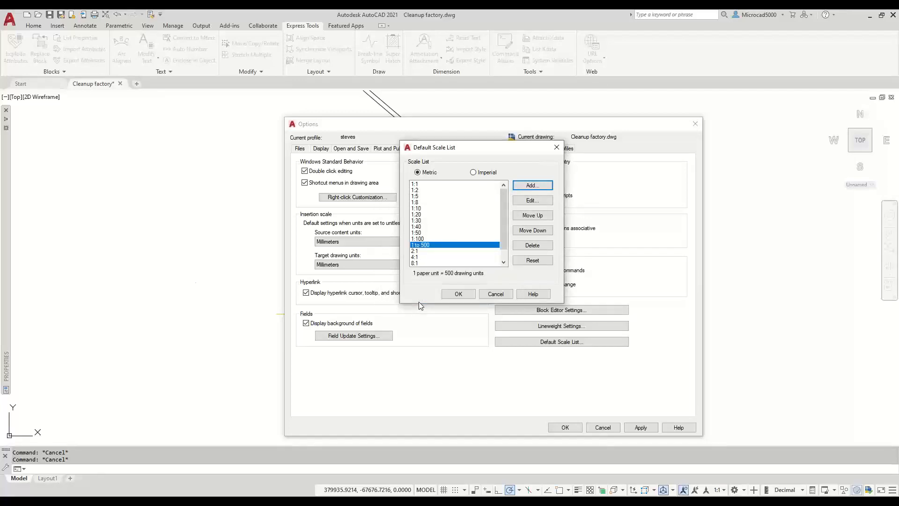
left_click(534, 186)
type("1 t")
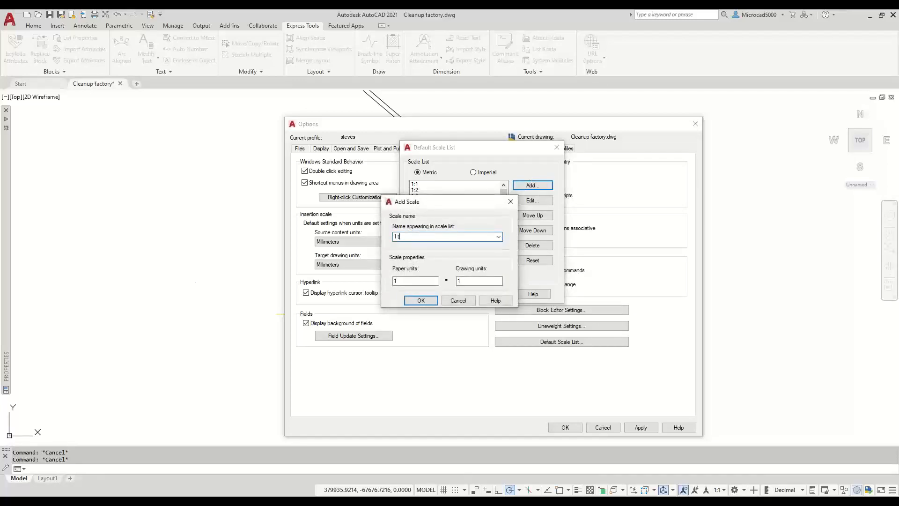
type("o 1000")
left_click(492, 281)
type("000")
left_click(423, 299)
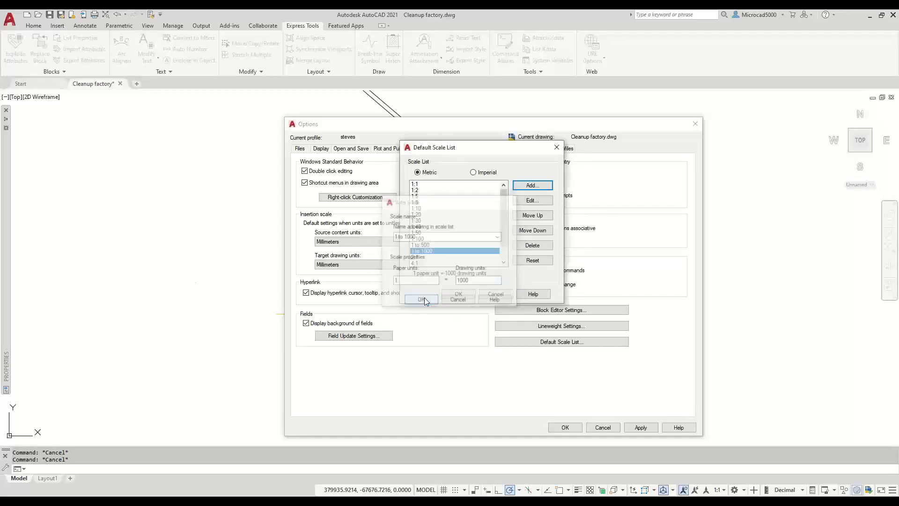
left_click(459, 294)
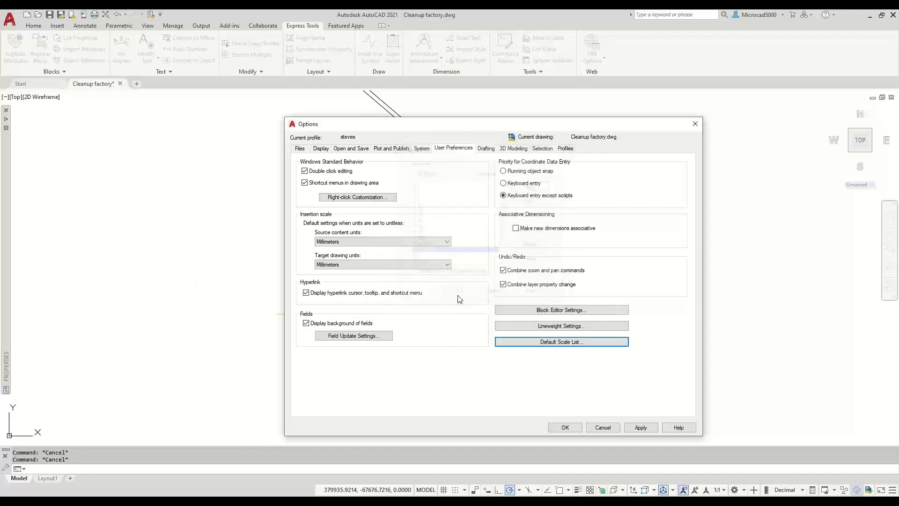
left_click(565, 427)
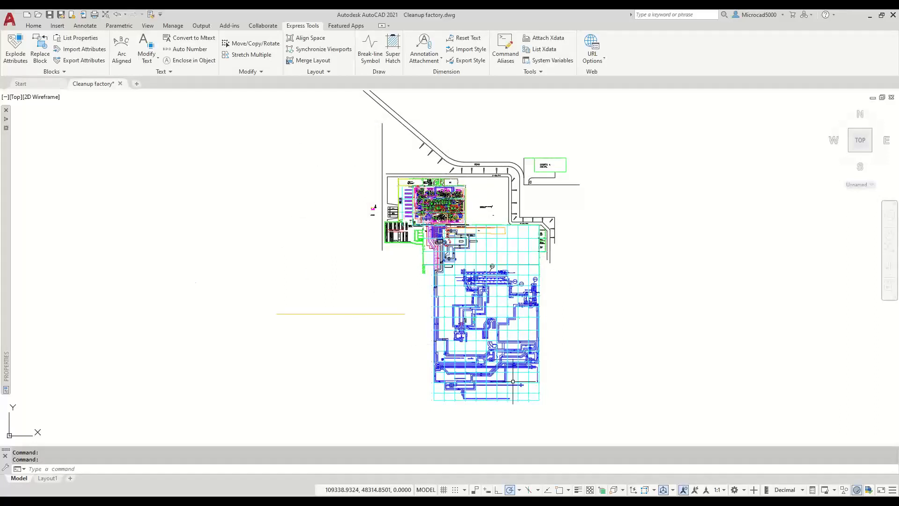
- Reset the drawing's scale list to Metric defaults again and keep 1:1 as the annotation scale
left_click(716, 489)
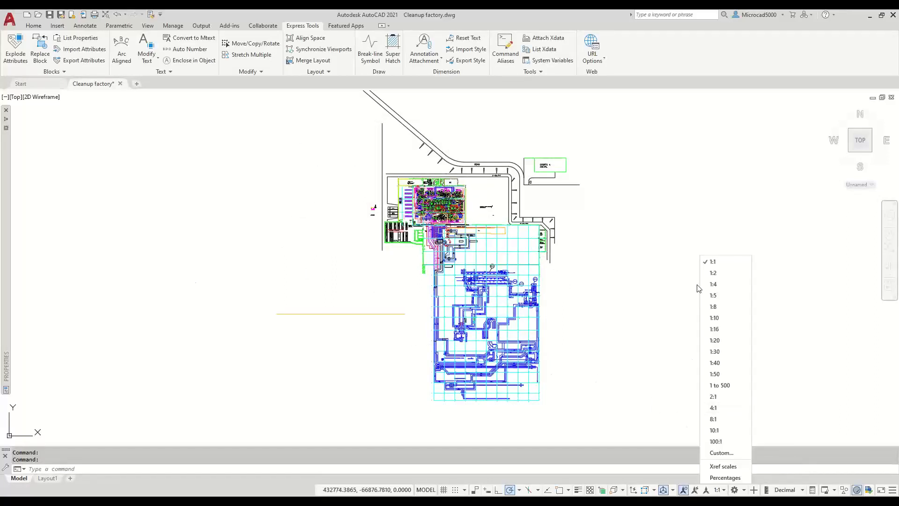
left_click(723, 453)
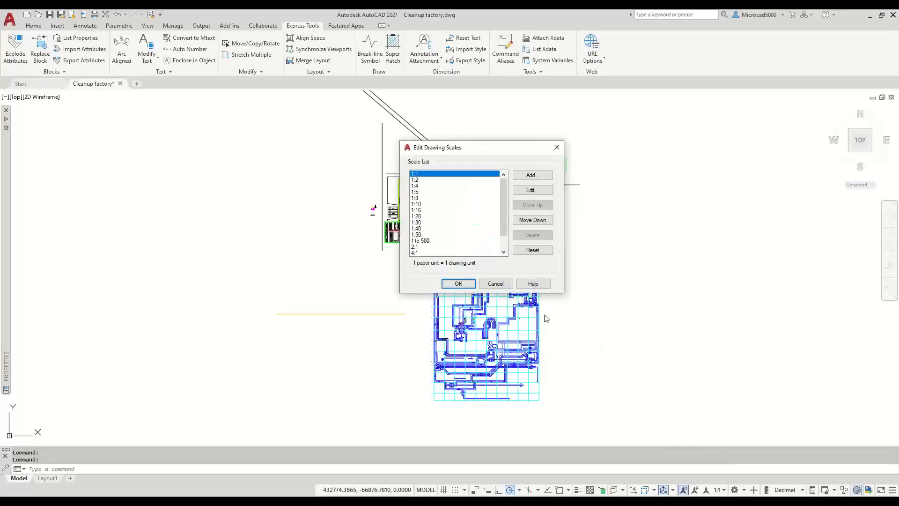
left_click(532, 249)
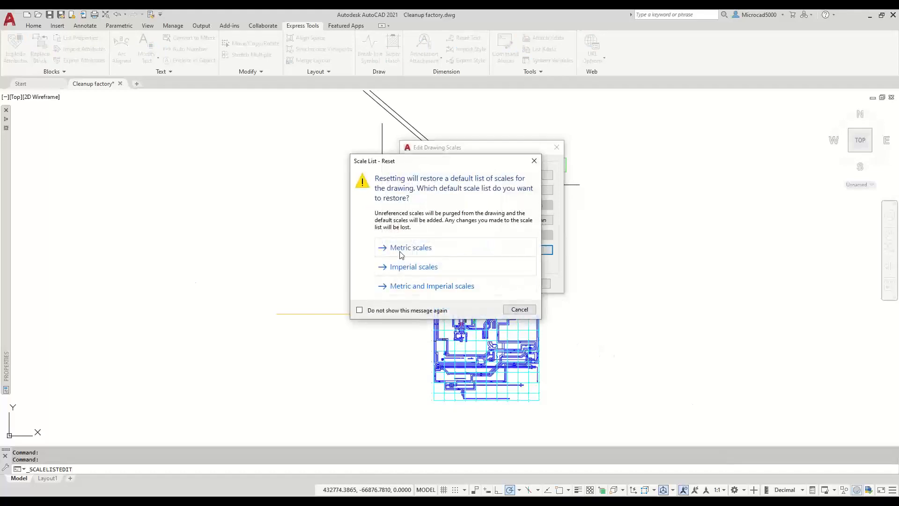
left_click(401, 249)
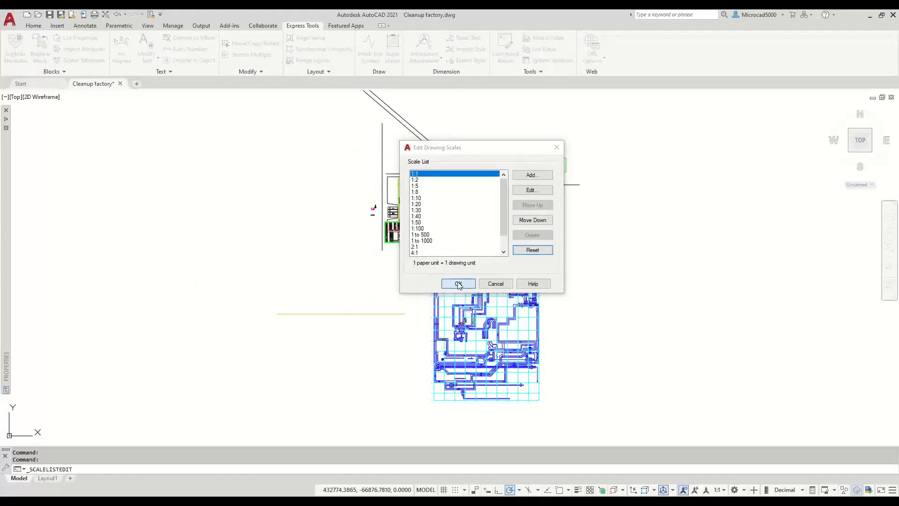
left_click(459, 283)
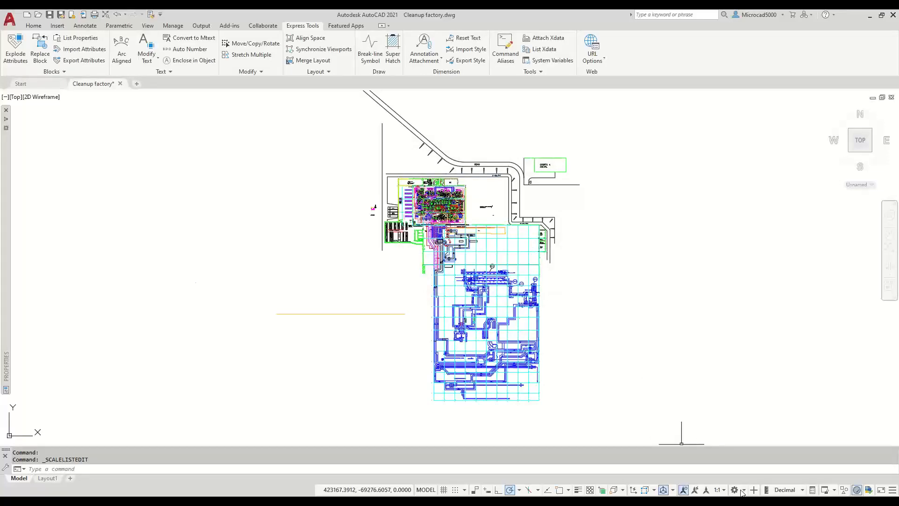
left_click(721, 489)
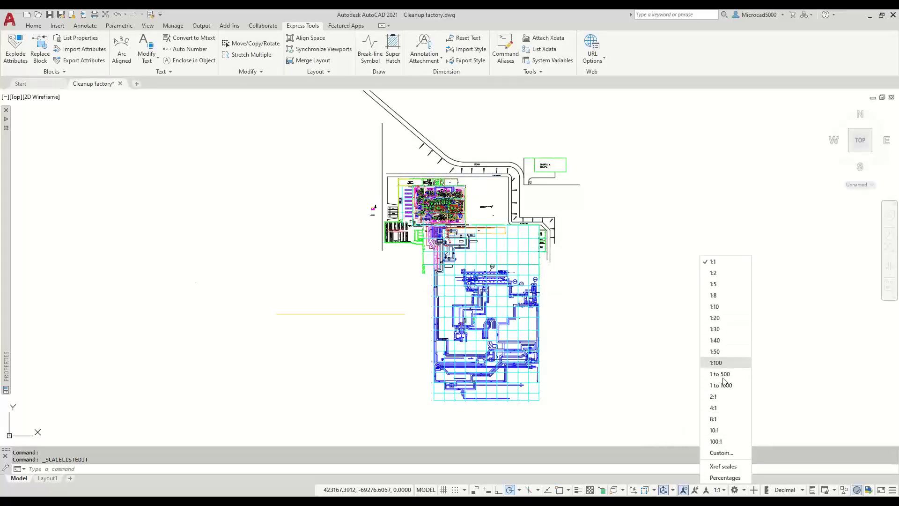
left_click(626, 311)
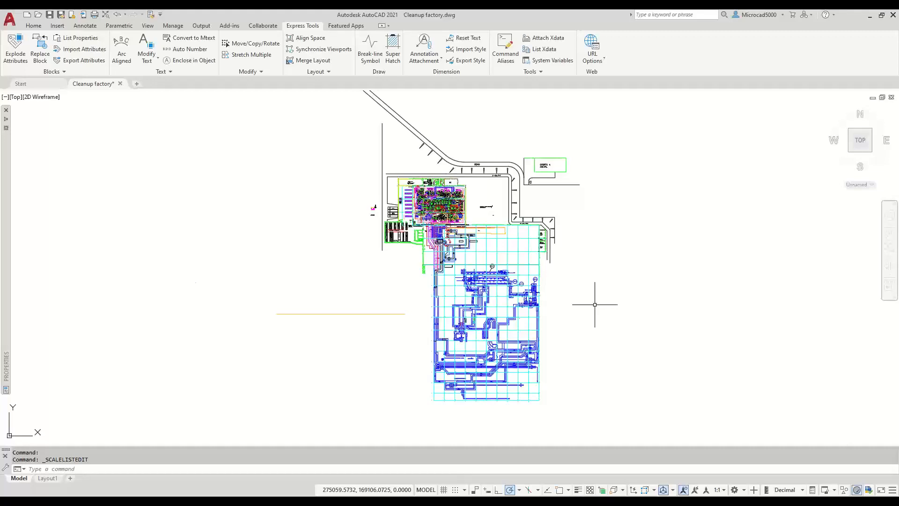
type("tl")
key("BackSpace")
key("BackSpace")
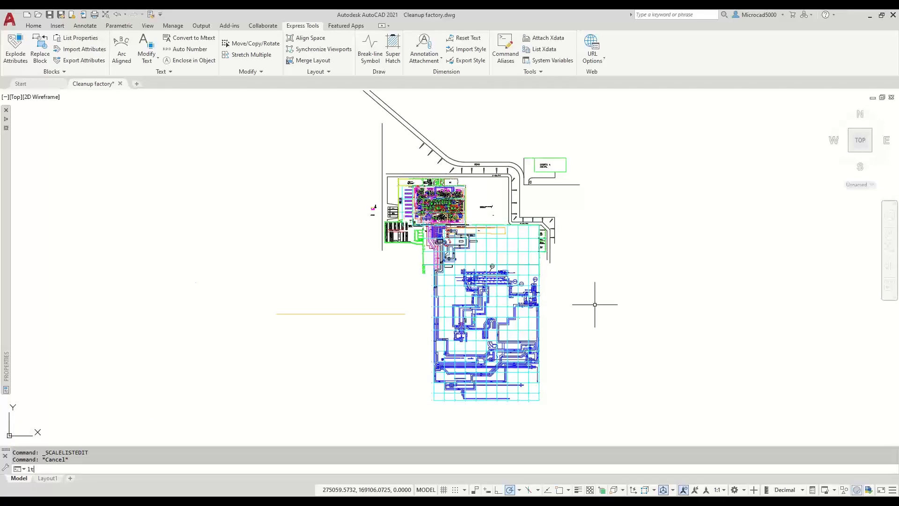
type("lt")
key("Return")
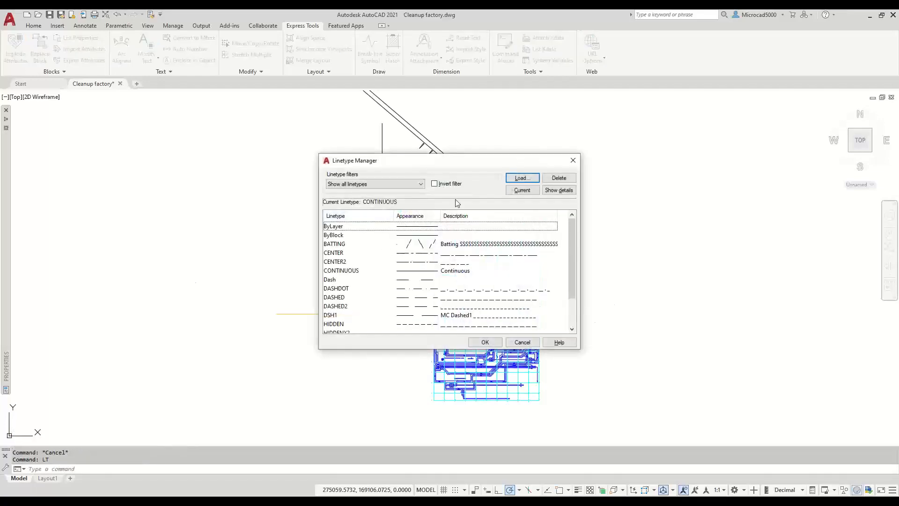
left_click(522, 178)
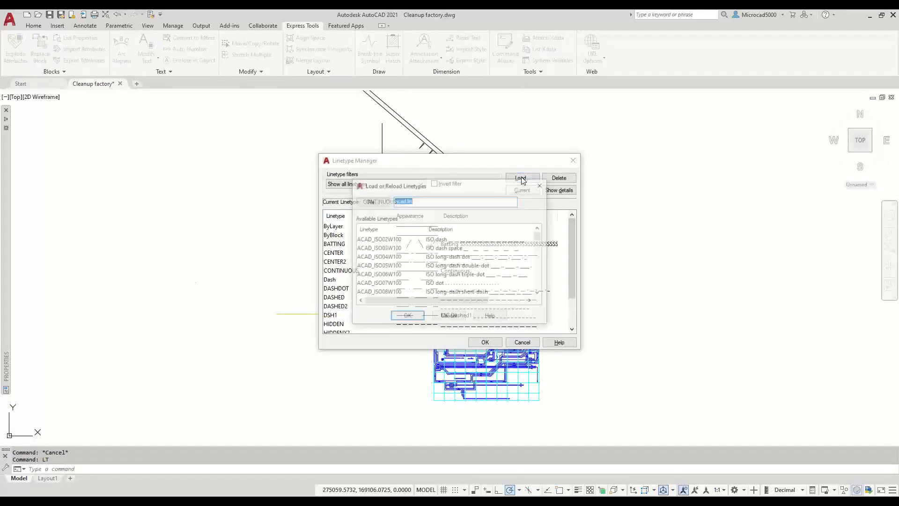
left_click(455, 202)
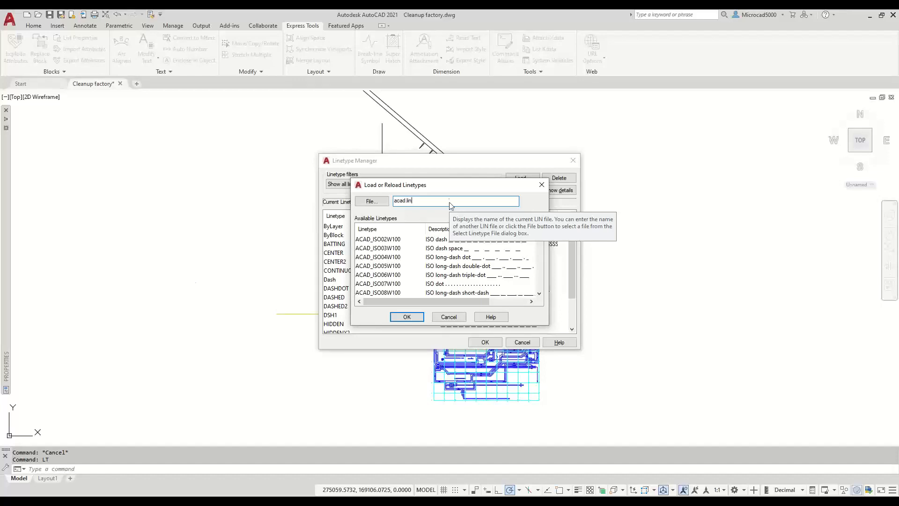
scroll(543, 257, "down", 5)
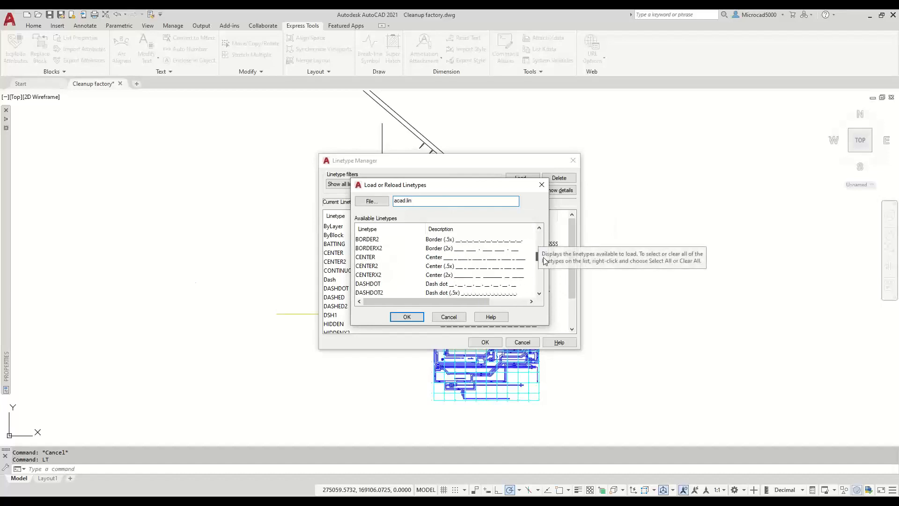
scroll(544, 261, "down", 2)
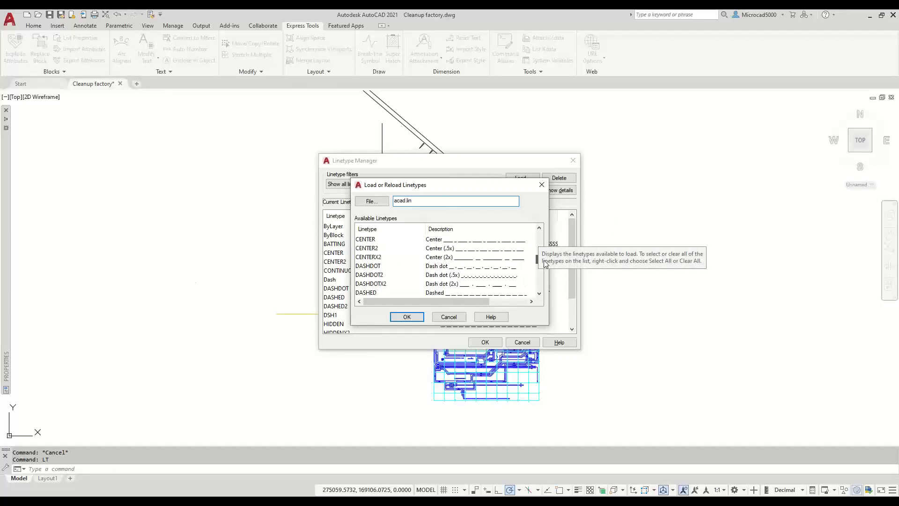
scroll(544, 260, "down", 3)
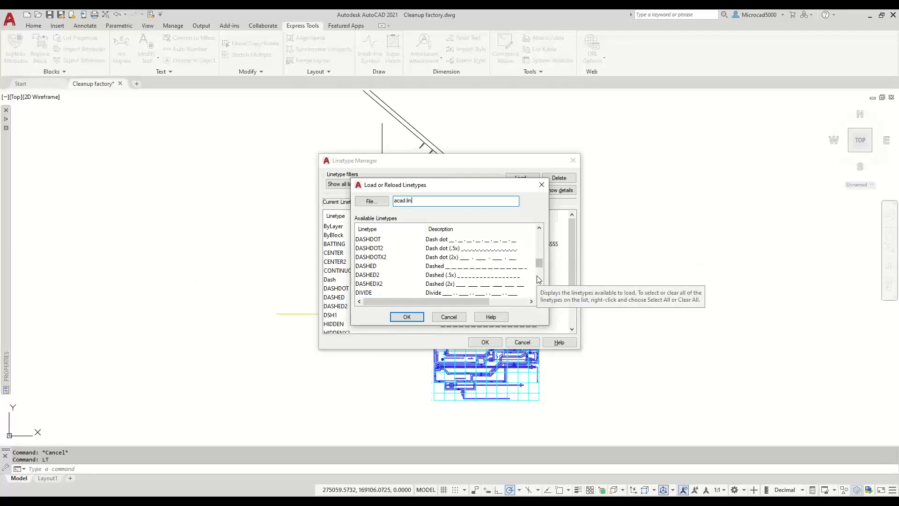
left_click(448, 318)
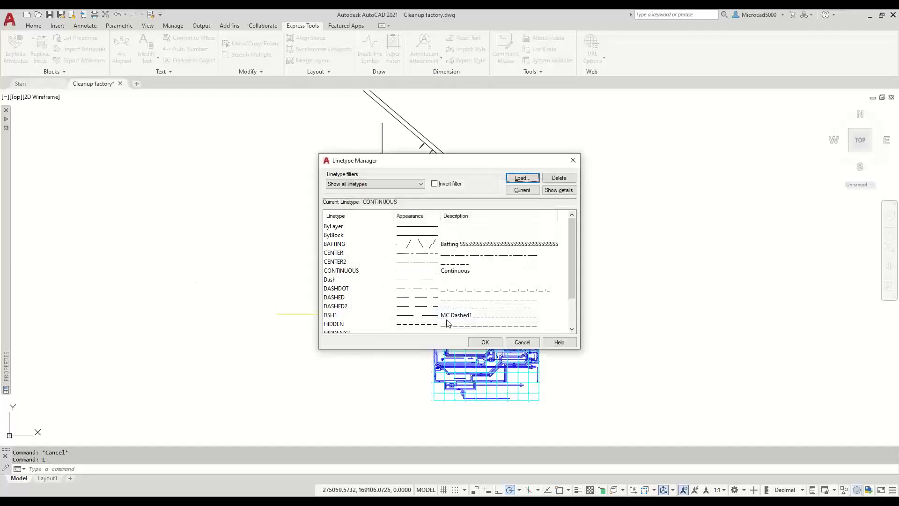
left_click(514, 181)
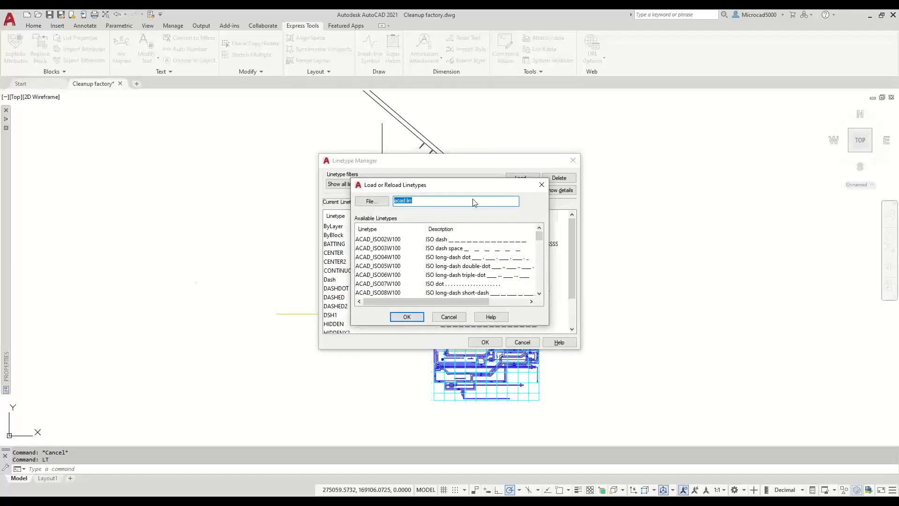
left_click(370, 201)
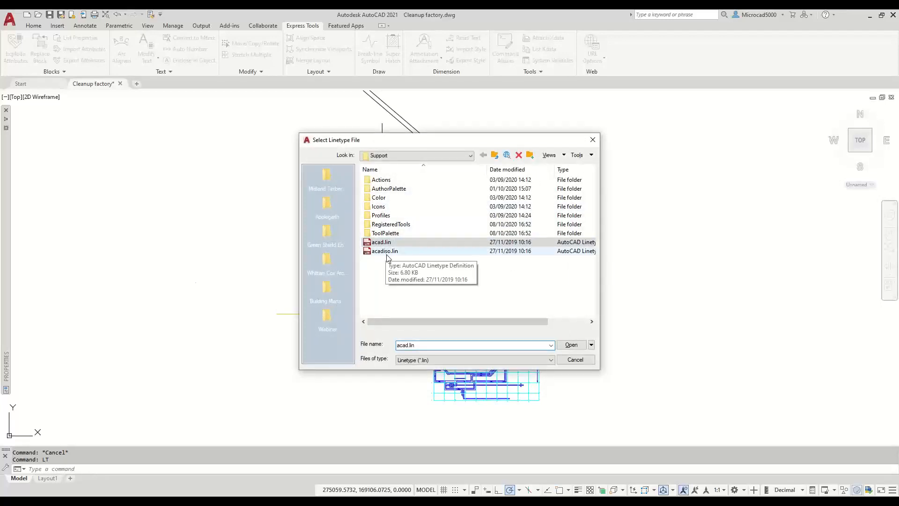
left_click(568, 361)
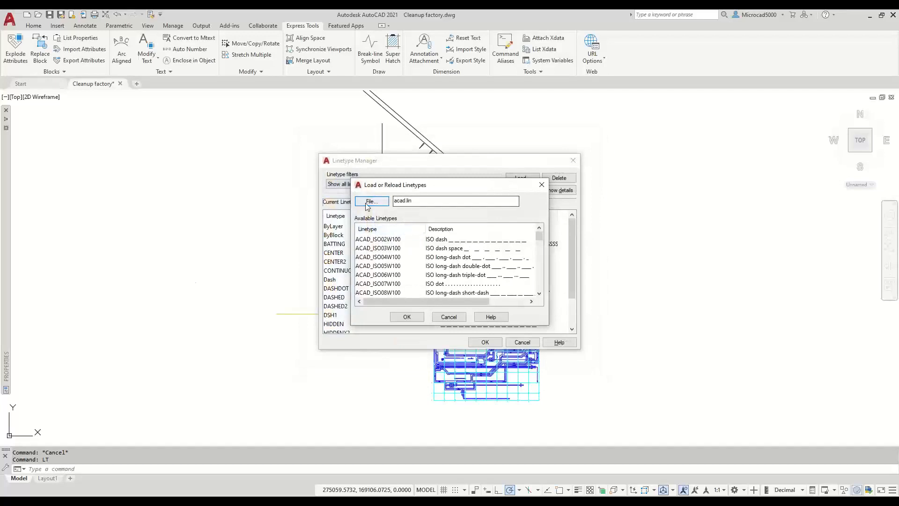
left_click(448, 316)
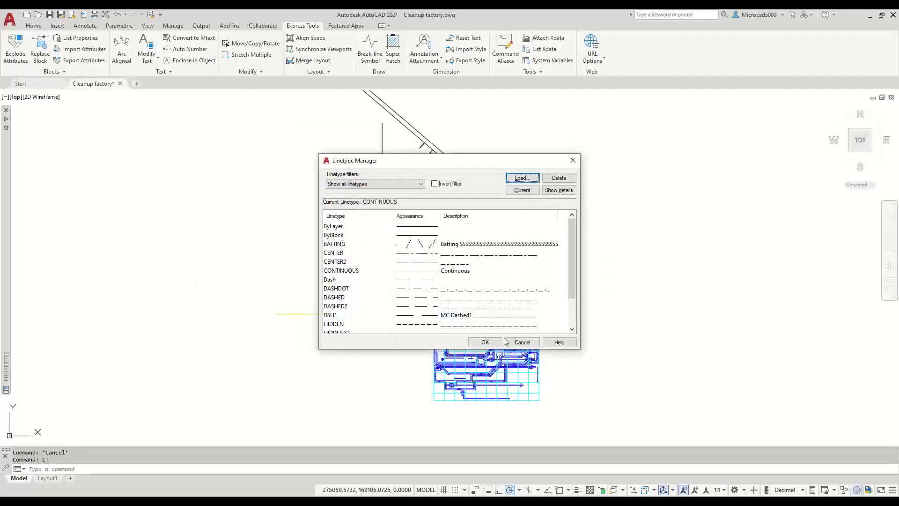
left_click(520, 343)
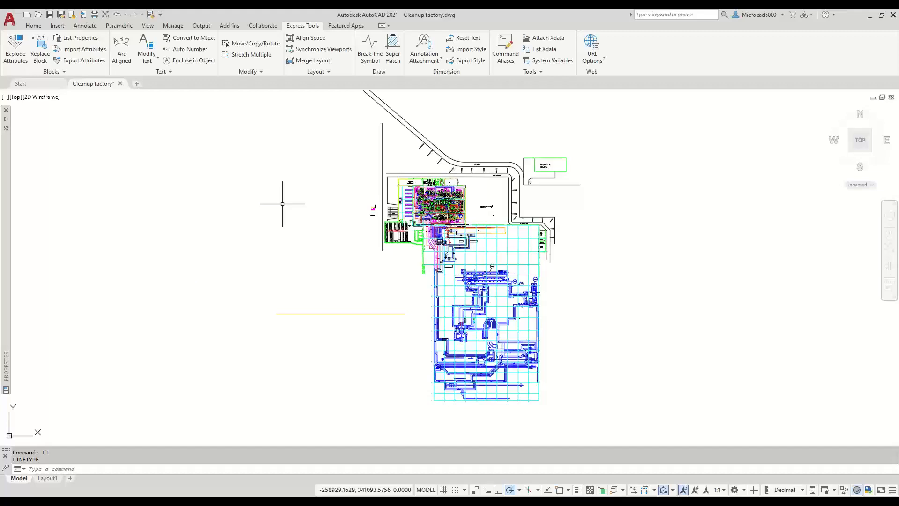
- Set MEASUREMENT to 1 for metric units, then launch the Linetype Manager with LT
type("MEASUREGEOM")
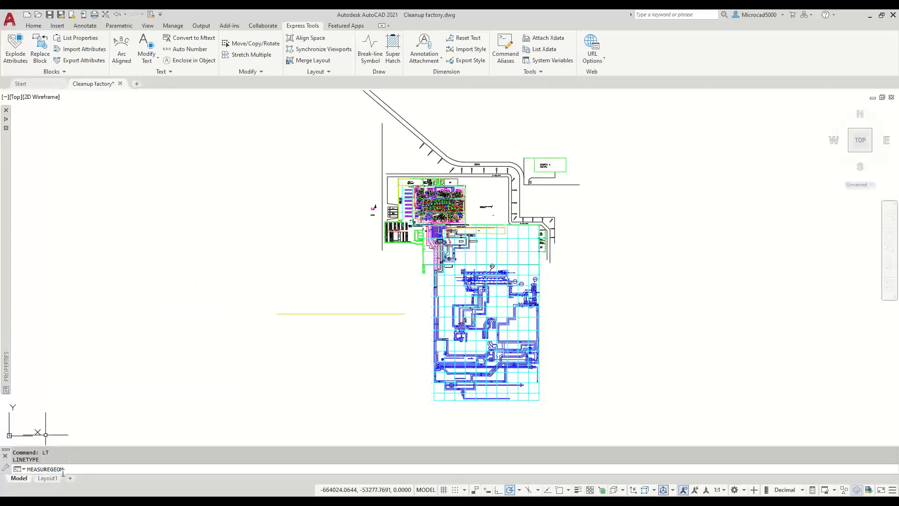
key("BackSpace")
key("BackSpace")
key("BackSpace")
key("BackSpace")
key("BackSpace")
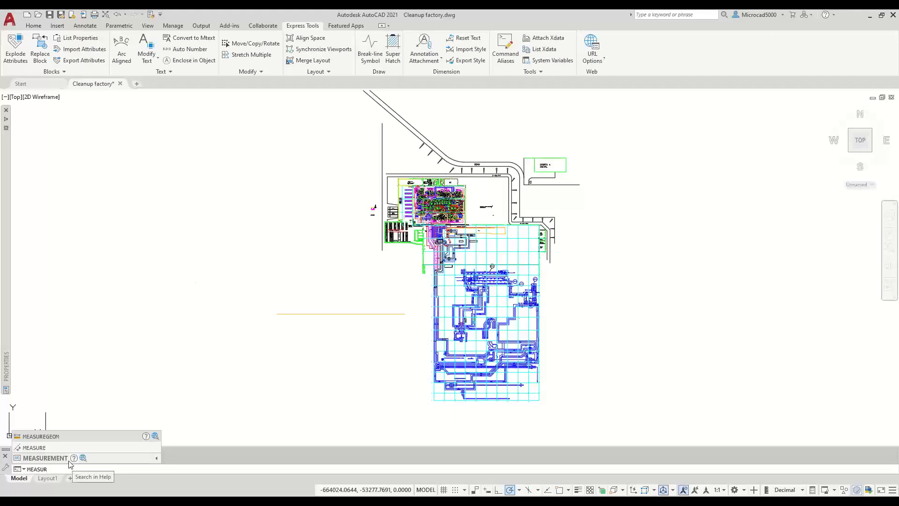
left_click(69, 462)
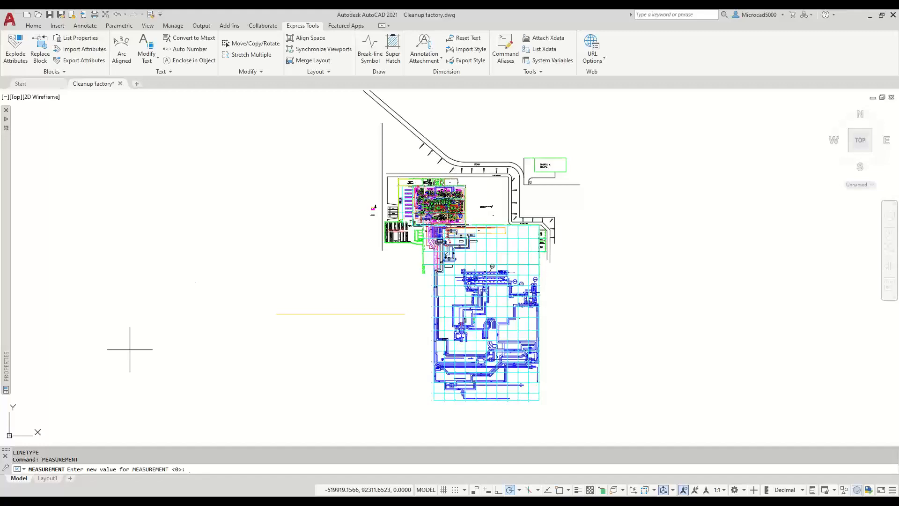
type("1")
key("Return")
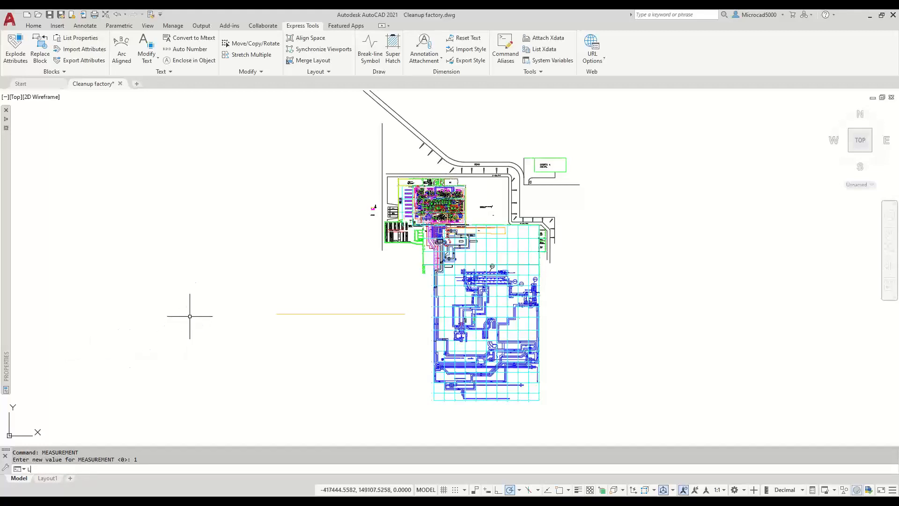
type("LT")
key("Return")
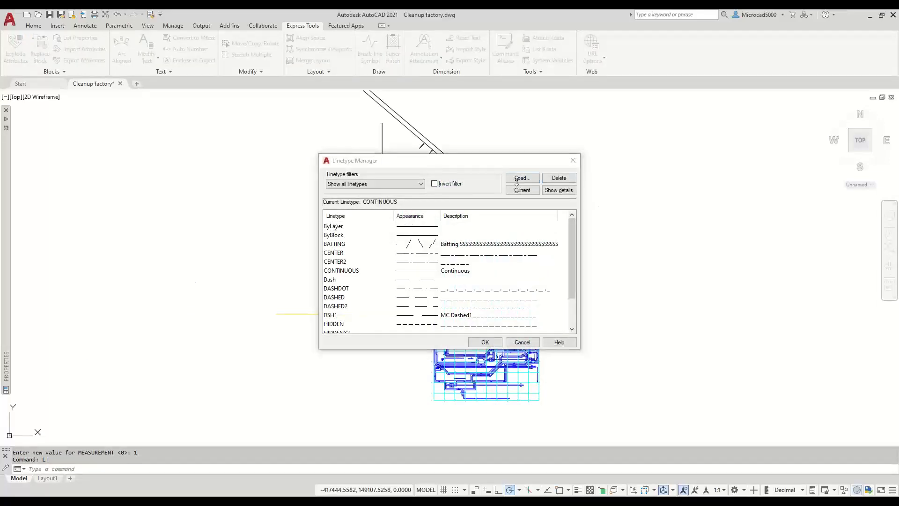
- Browse to acadiso.lin from the Load dialog, then cancel all linetype dialogs without loading anything
left_click(519, 178)
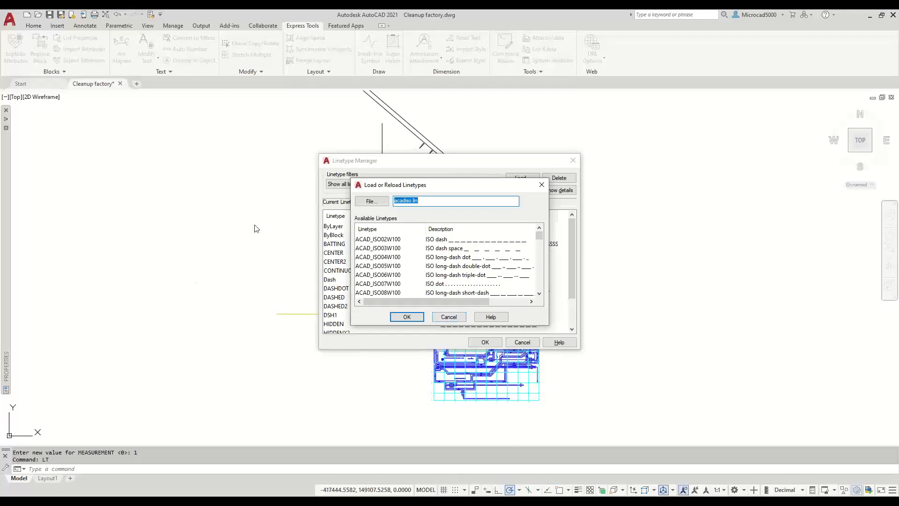
left_click(372, 202)
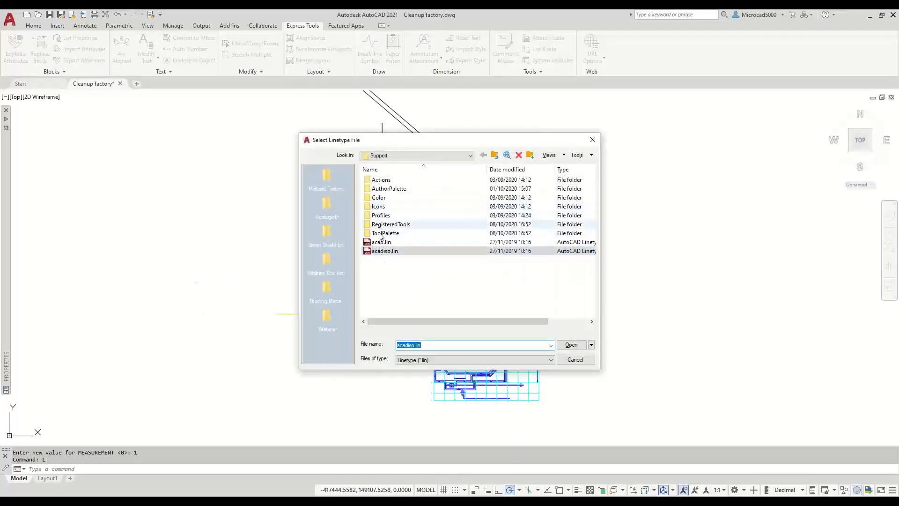
left_click(580, 361)
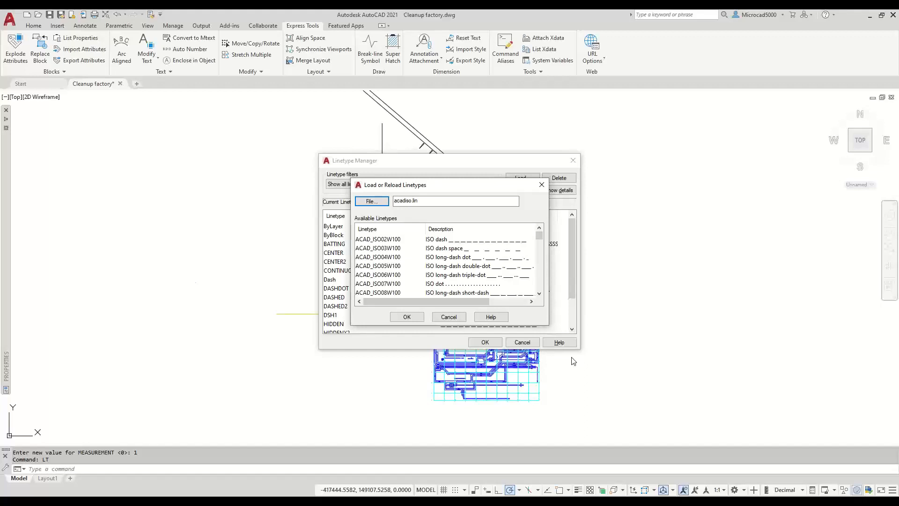
left_click(448, 317)
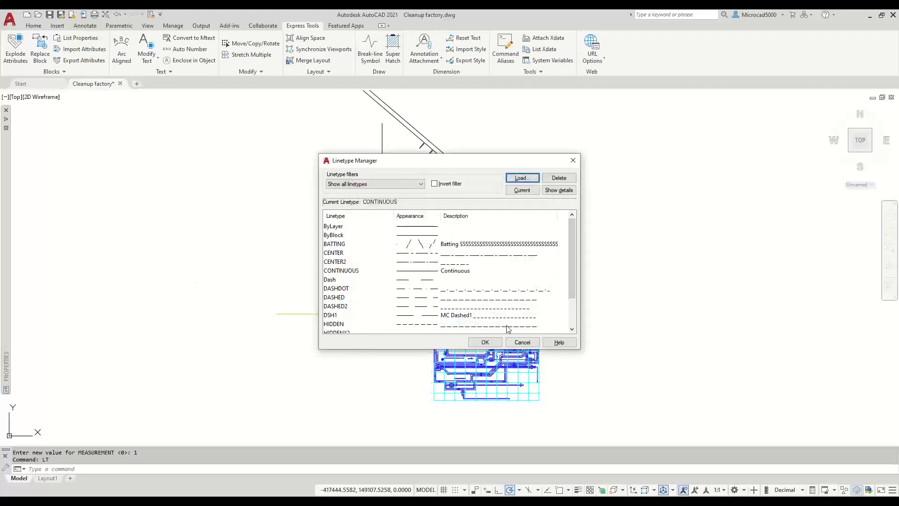
left_click(522, 342)
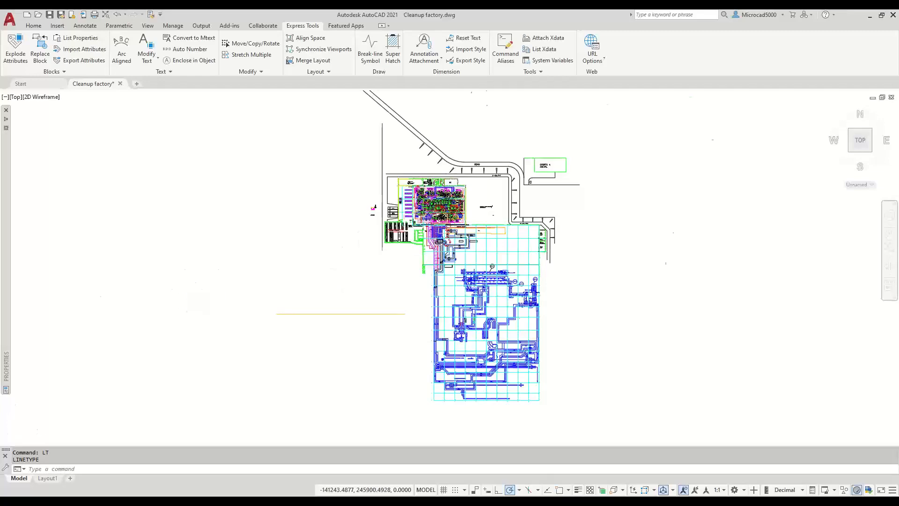
- Pan across the warehouse and piping area, then start the Linetype Manager with LT
scroll(356, 253, "up", 5)
middle_click_drag(546, 196, 381, 276)
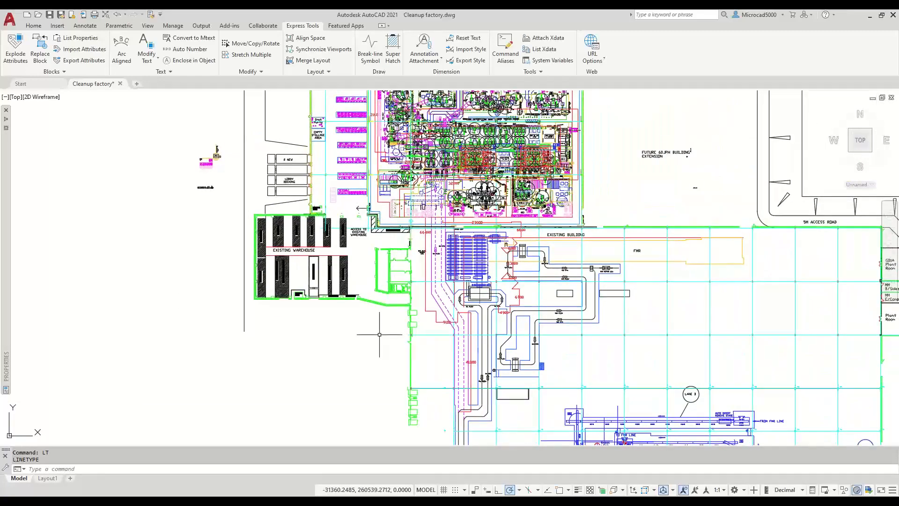
scroll(378, 325, "down", 4)
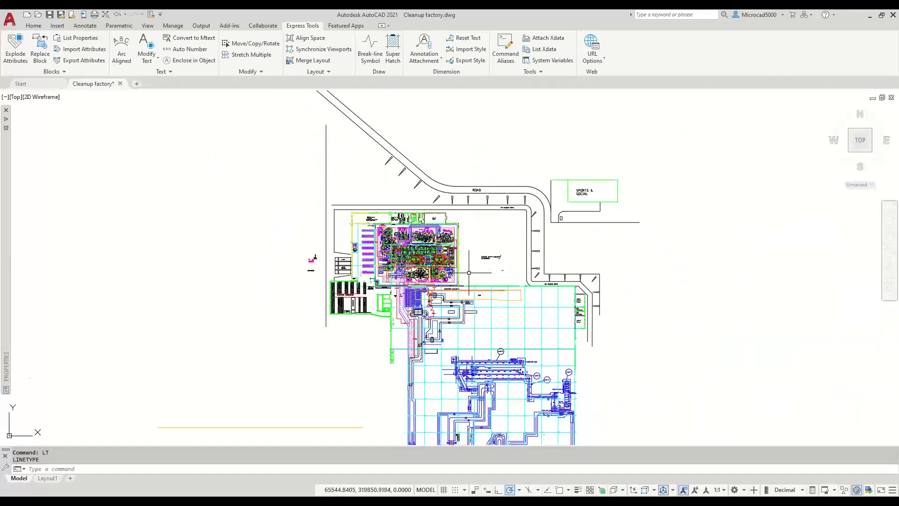
type("LT")
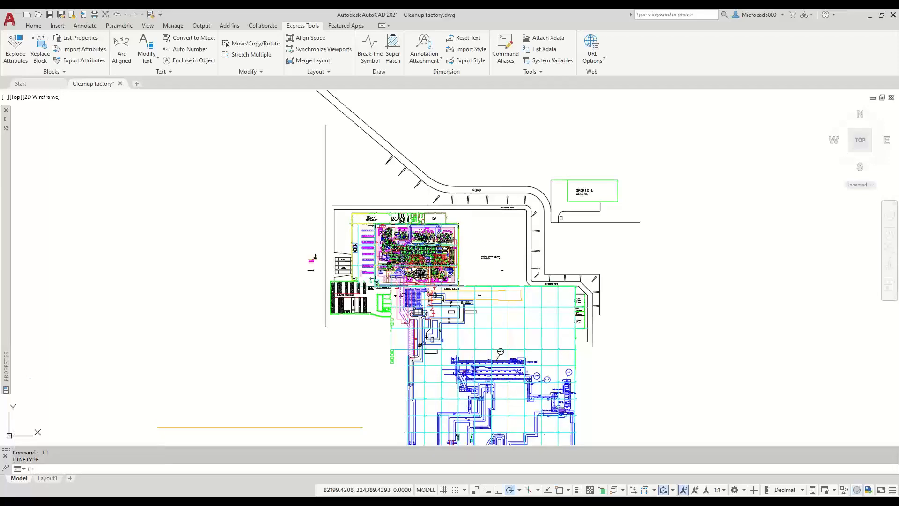
key("Return")
- Load every ISO linetype from acadiso.lin, reloading those already present, and close the Linetype Manager
left_click(521, 178)
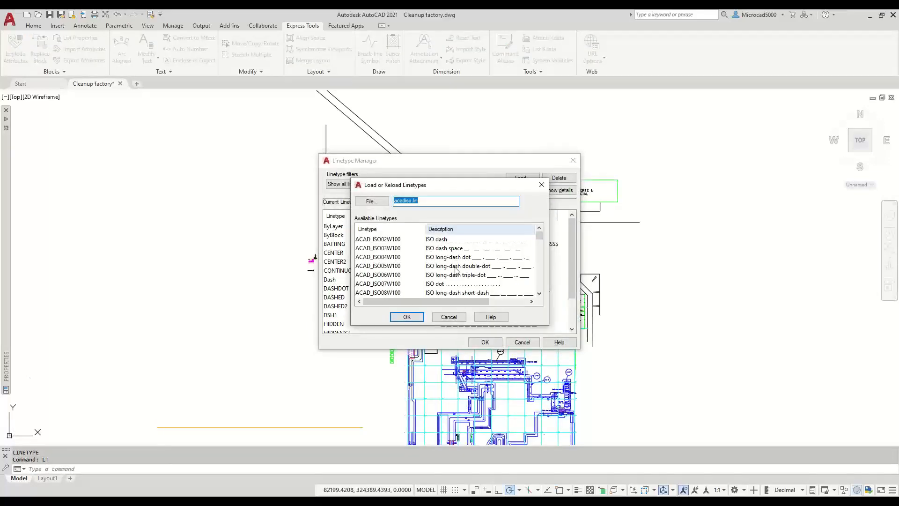
left_click(457, 266)
right_click(457, 266)
left_click(482, 270)
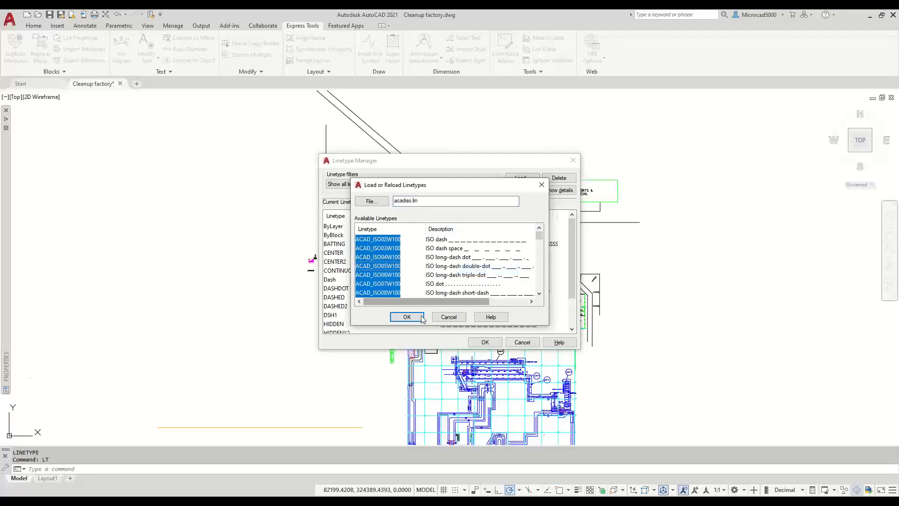
left_click(406, 317)
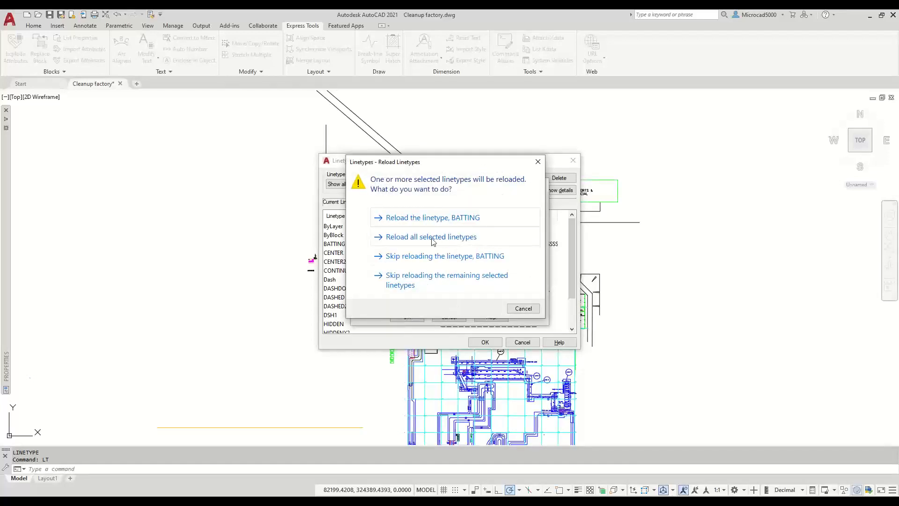
left_click(415, 243)
left_click(415, 240)
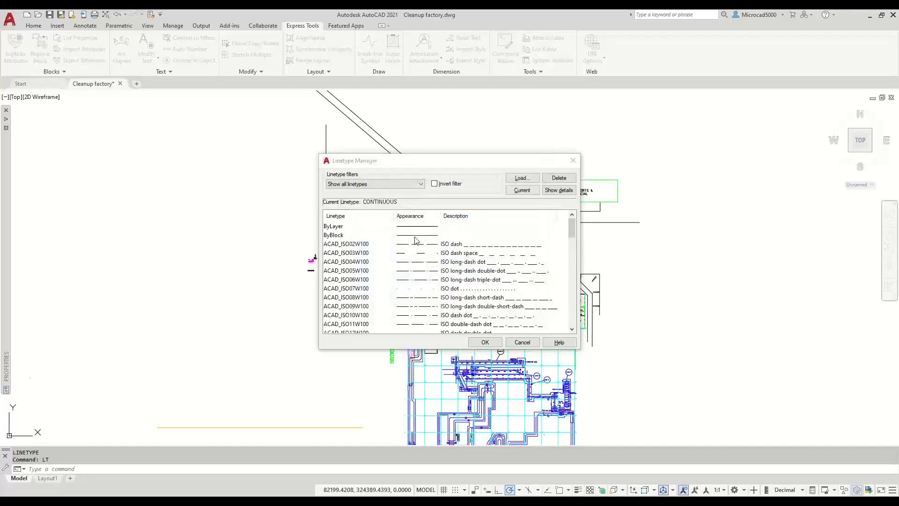
left_click(483, 342)
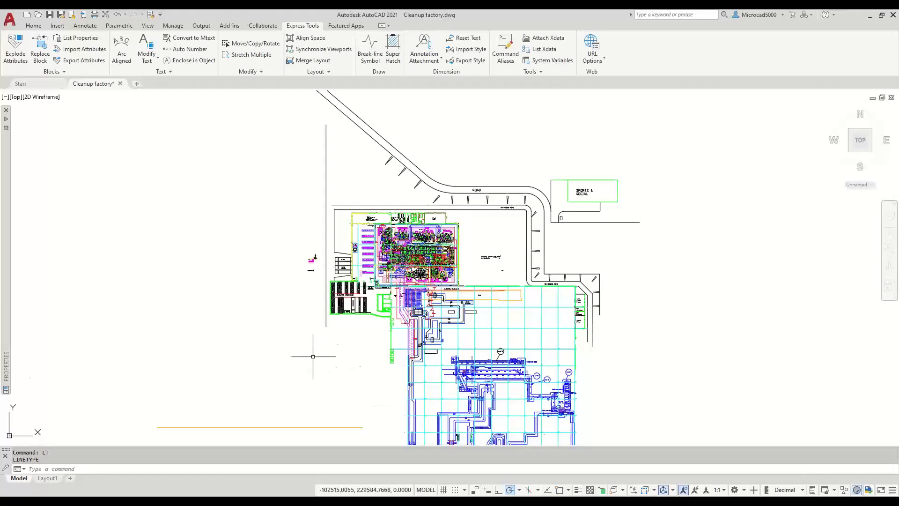
- Expand the Properties palette to show the combined properties of all 21899 objects
mouse_move(7, 120)
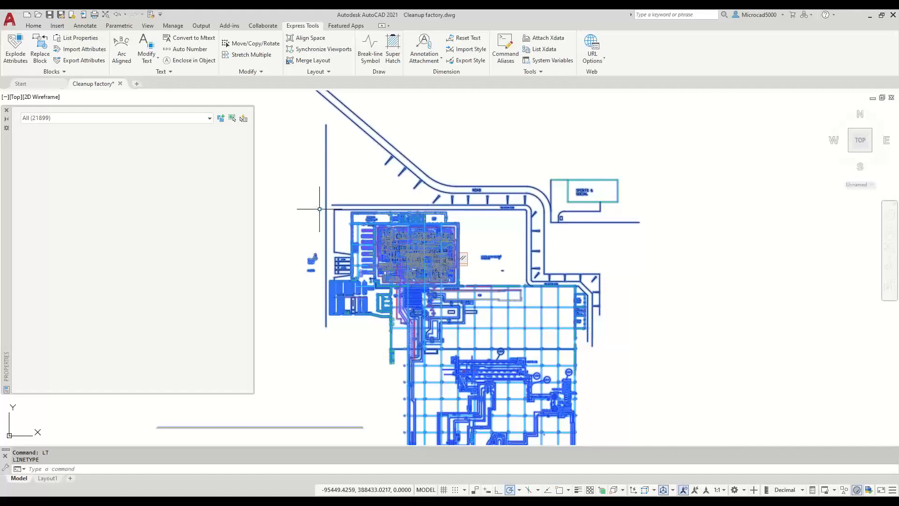
- Crossing-select the 3336 objects on the plan's right side and give them linetype scale 1
key("Escape")
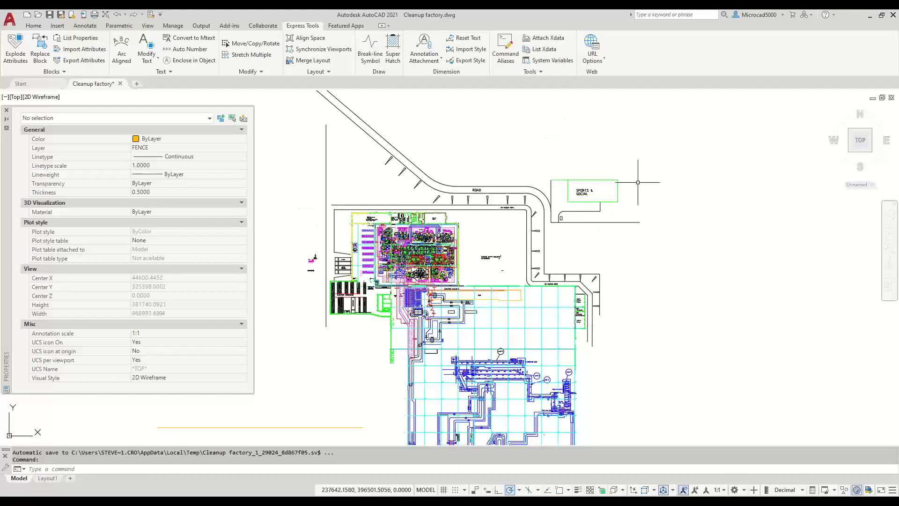
left_click(698, 139)
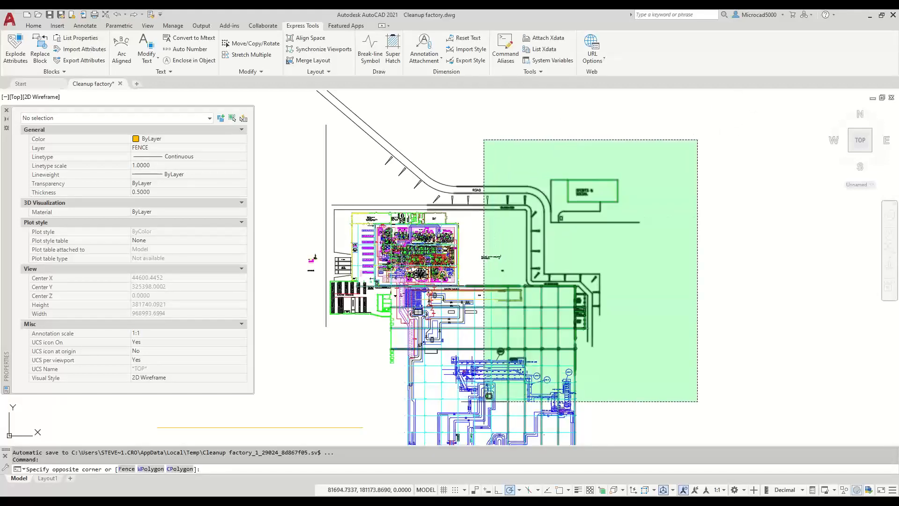
left_click(481, 407)
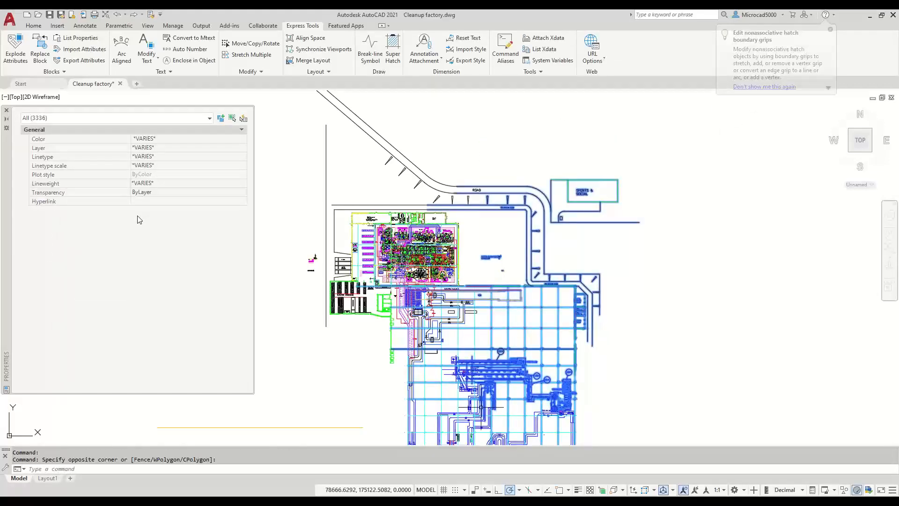
left_click(139, 168)
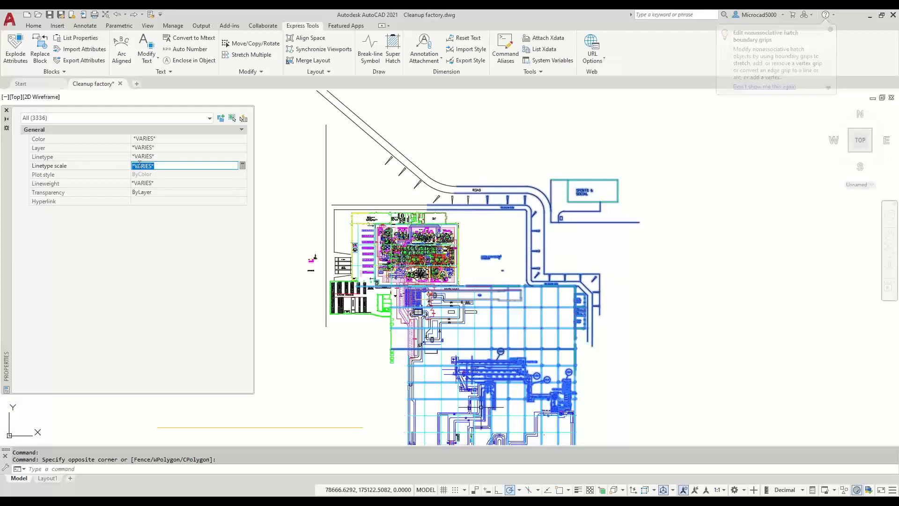
type("1")
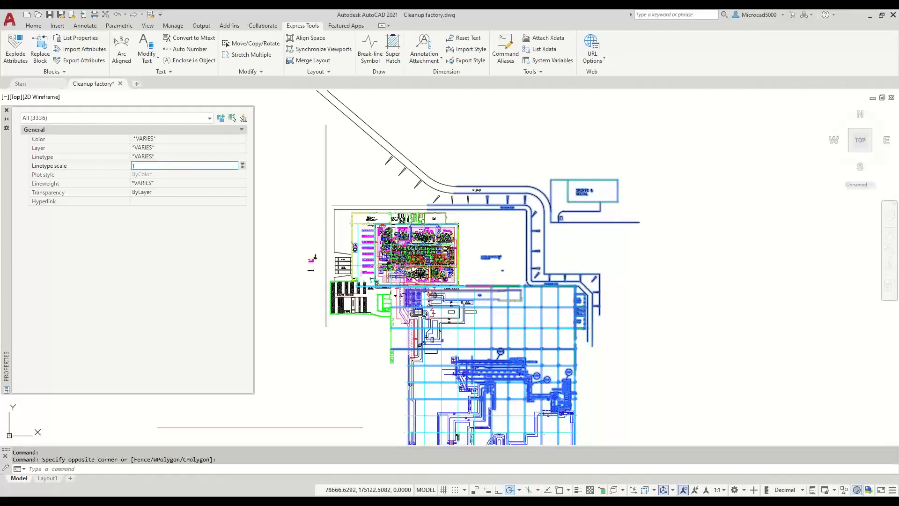
key("Return")
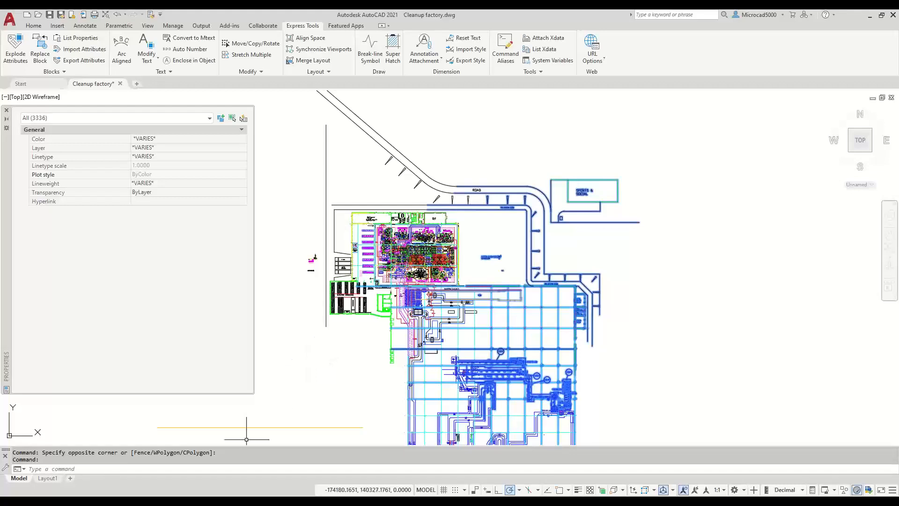
left_click(249, 468)
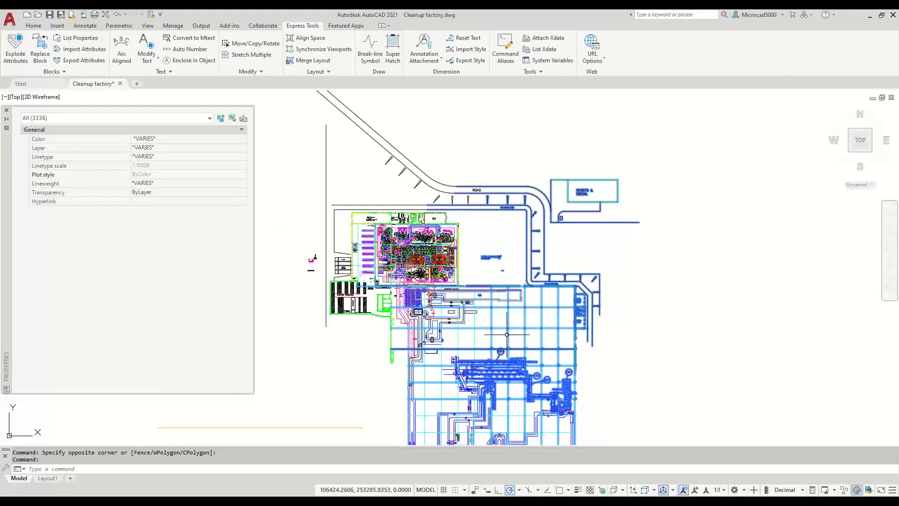
left_click(231, 469)
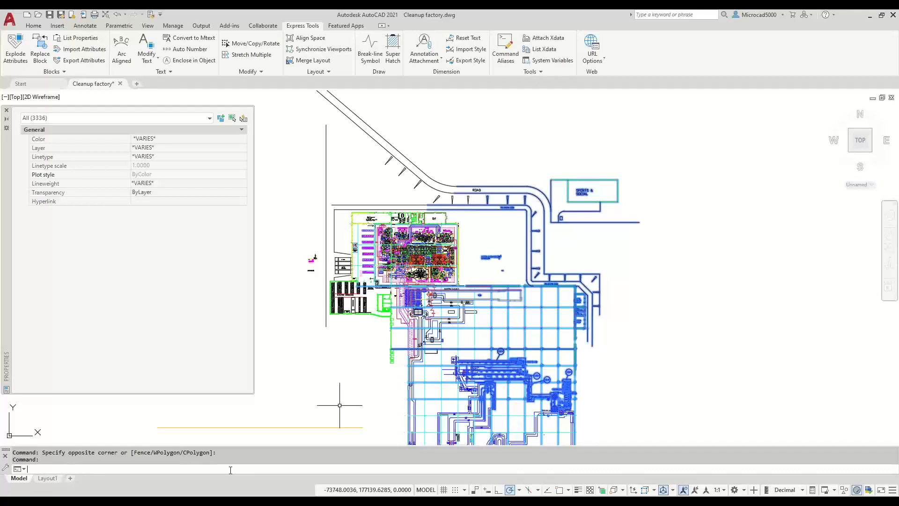
- Run LTSCALE keeping the global value 1.0000, then switch to the Layout1 sheet
type("LTSCALE")
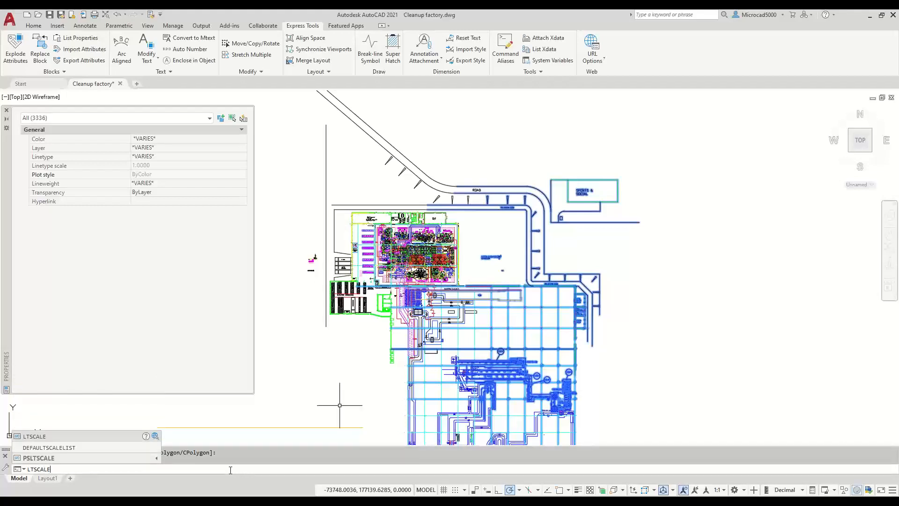
key("Return")
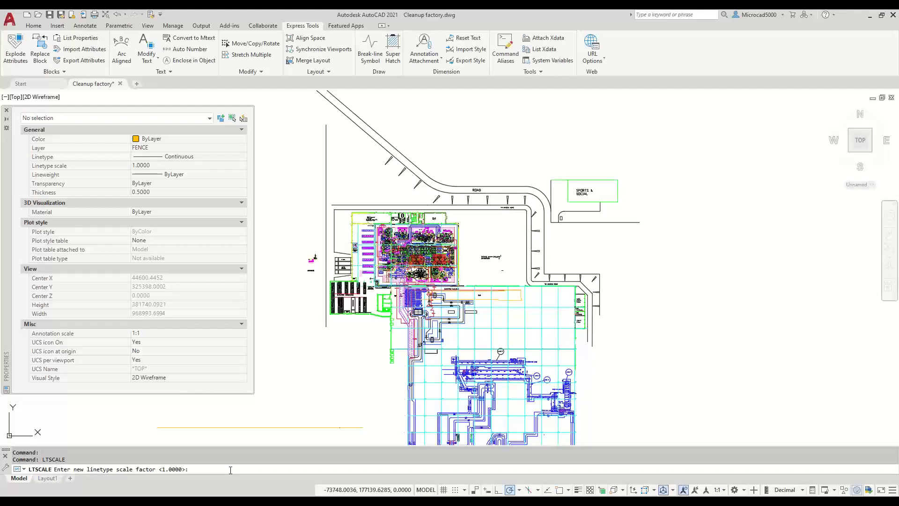
left_click(230, 469)
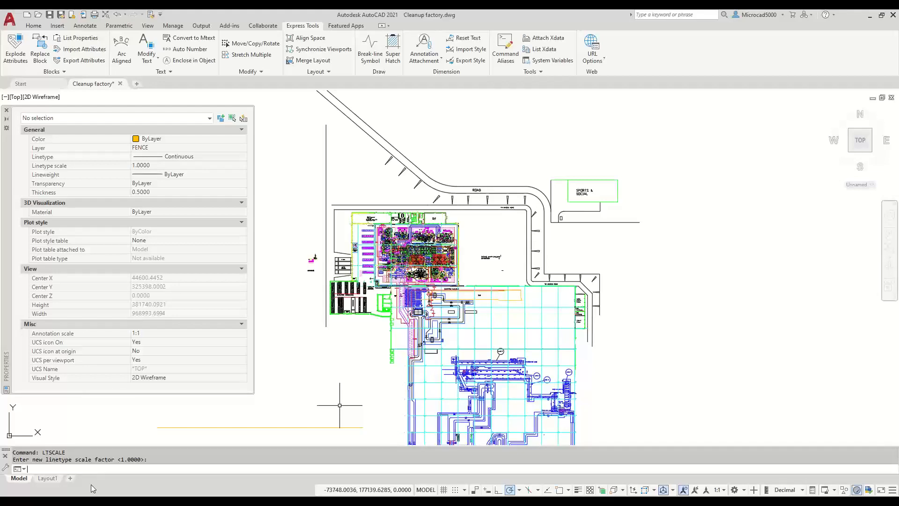
left_click(49, 481)
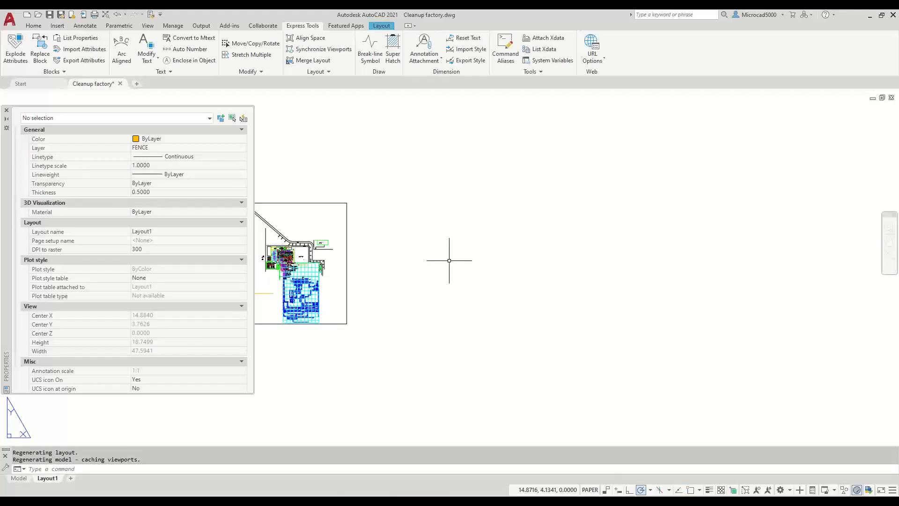
- Fix the mistyped command and set PSLTSCALE to 1 on Layout1
type("PSL")
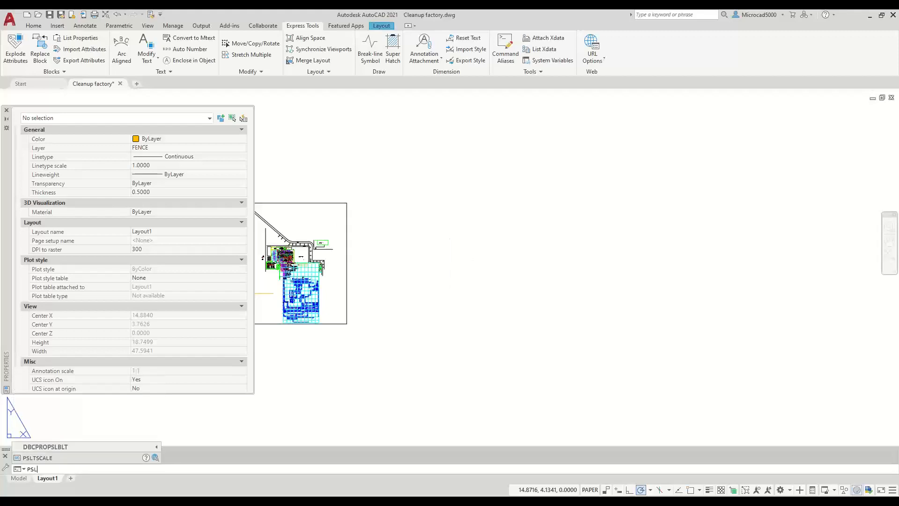
type("TSCL")
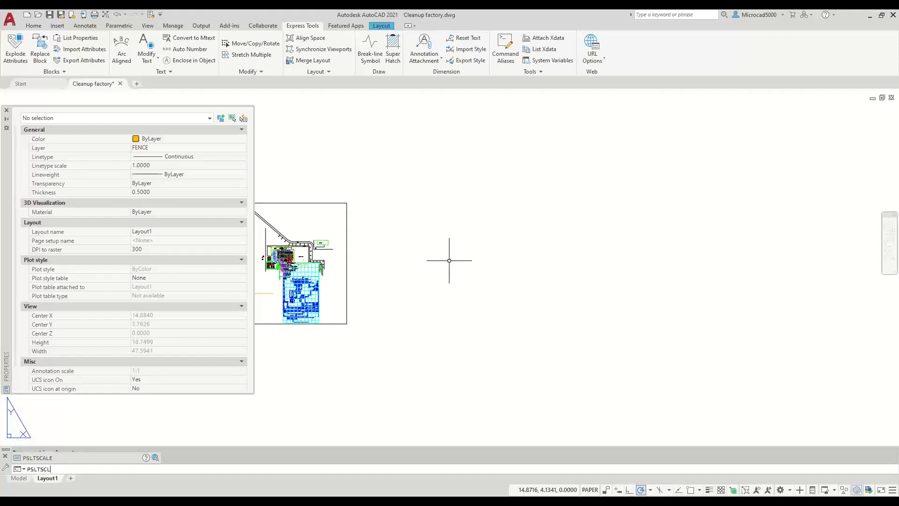
type("AE")
key("BackSpace")
key("BackSpace")
key("BackSpace")
left_click(50, 456)
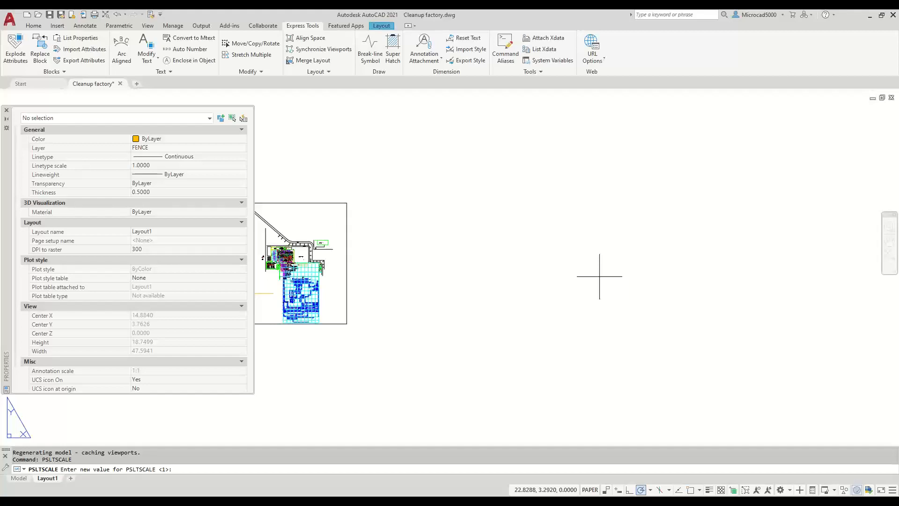
type("1")
key("Return")
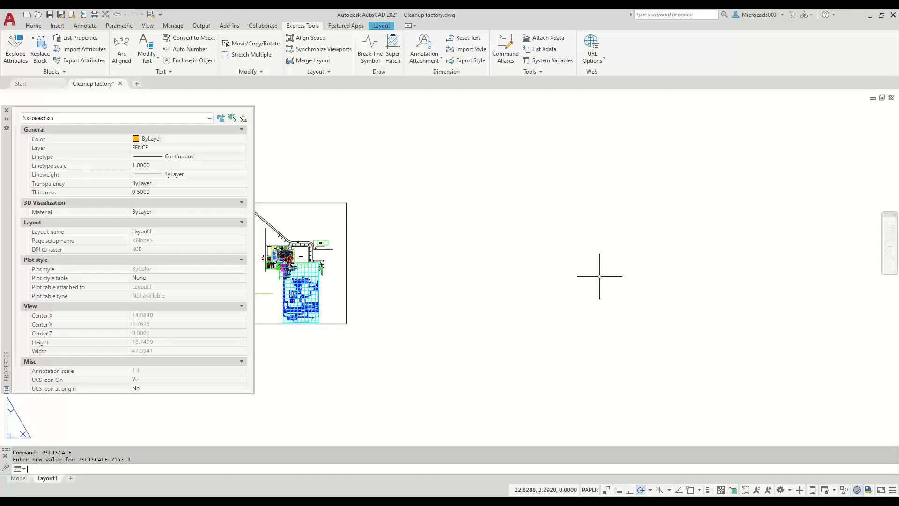
- Switch to model space, narrow the Properties palette and set MSLTSCALE to 1
left_click(19, 478)
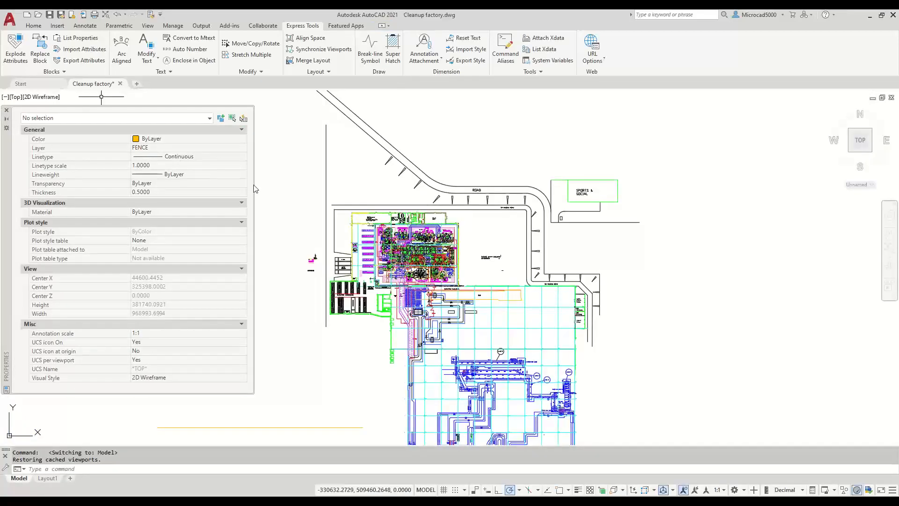
left_click_drag(254, 188, 153, 172)
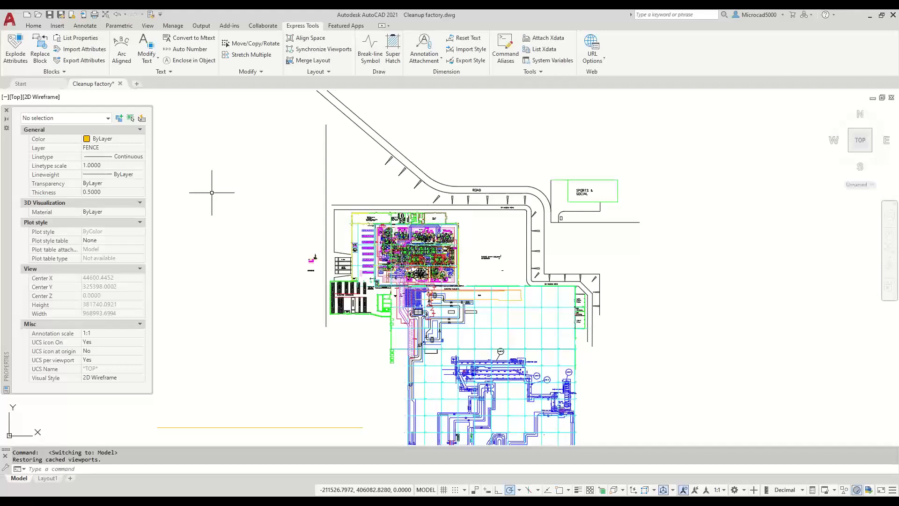
type("MSLTSCAL")
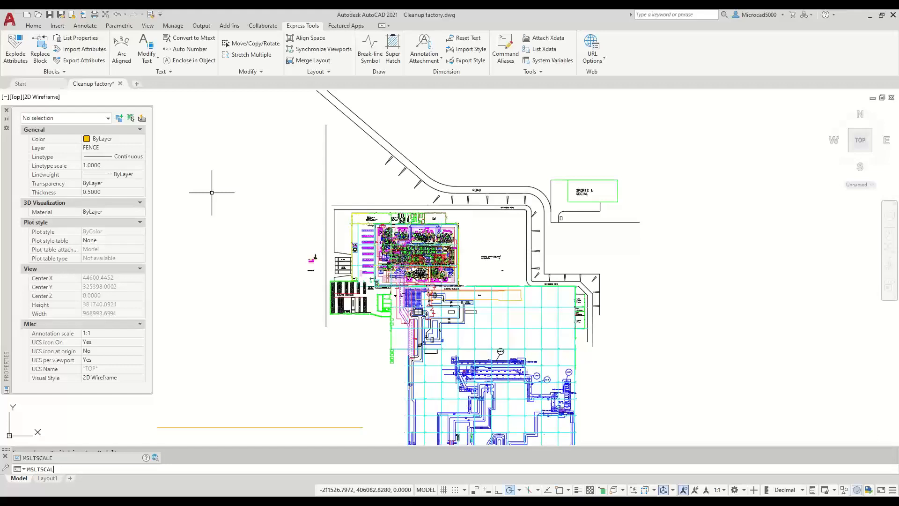
key("Return")
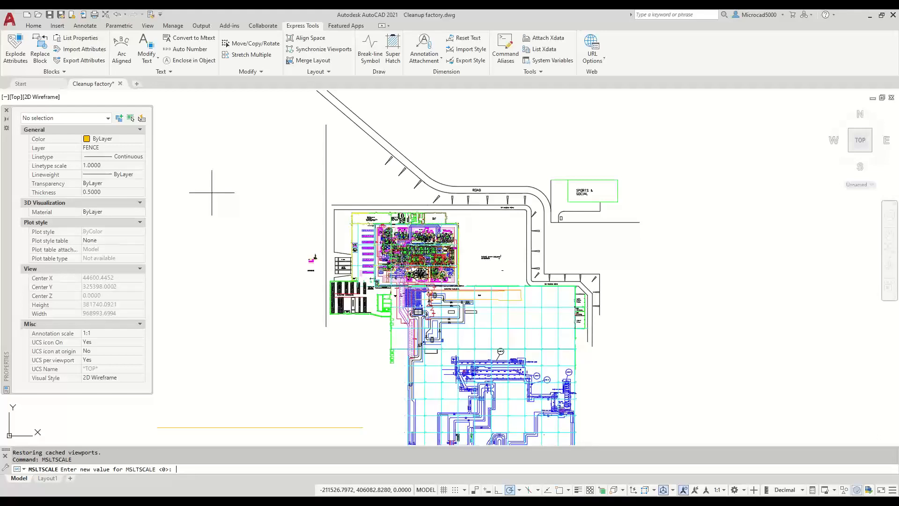
type("1")
key("Return")
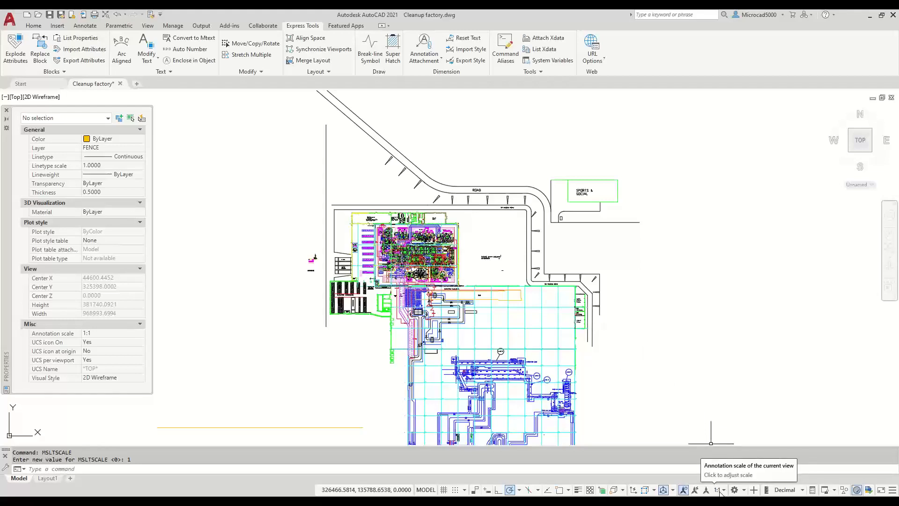
key("ctrl")
key("ctrl")
key("ctrl")
key("ctrl")
- Set the annotation scale to 1:100, then 1 to 500, running REGENALL (REA) after each
left_click(724, 491)
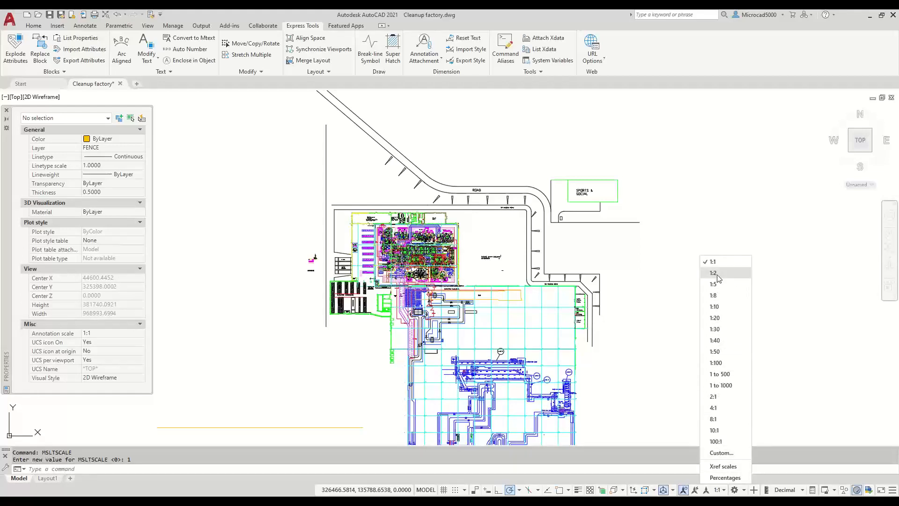
left_click(717, 363)
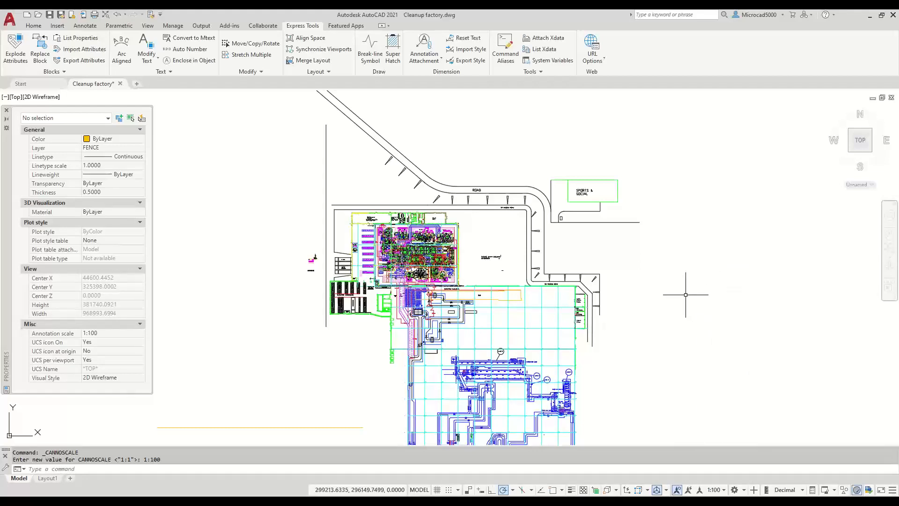
type("REA")
key("Return")
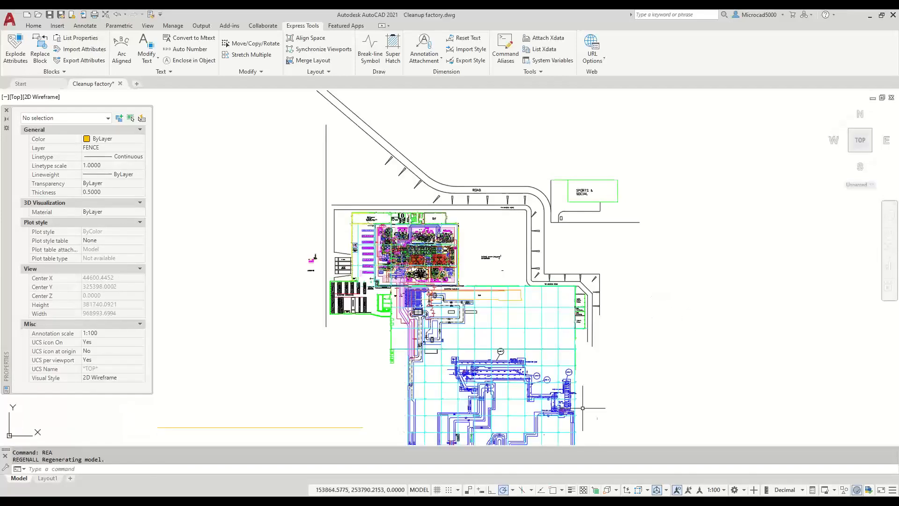
left_click(717, 490)
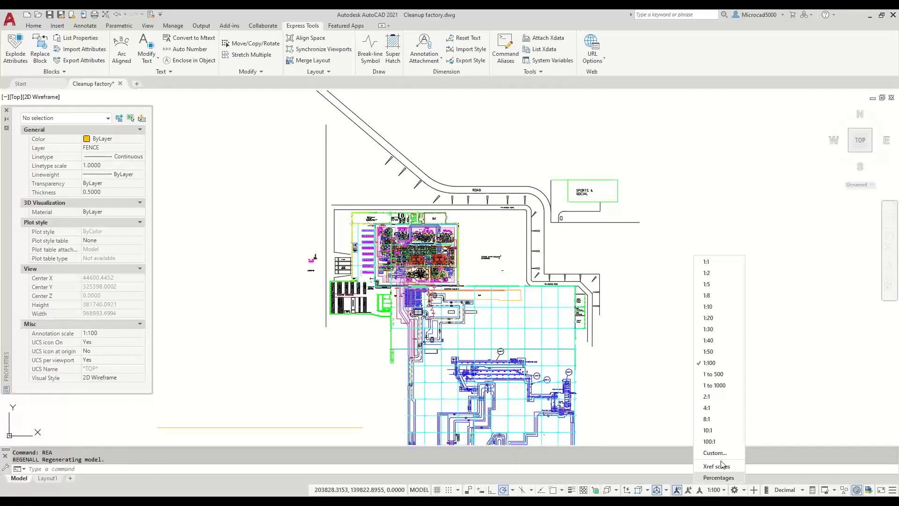
left_click(714, 374)
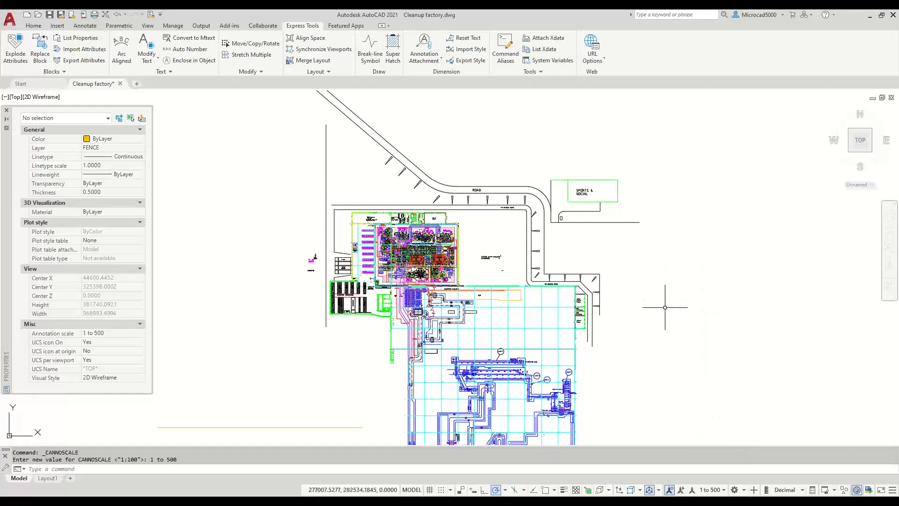
type("REA")
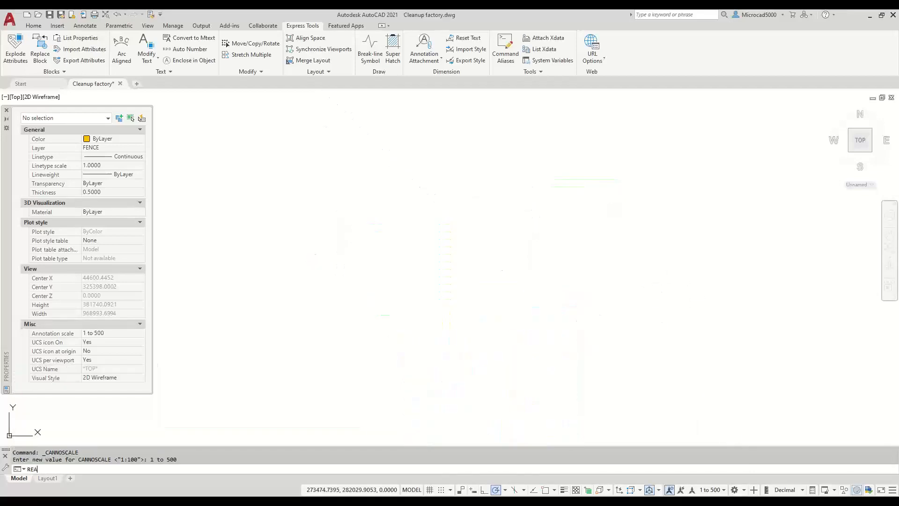
key("Return")
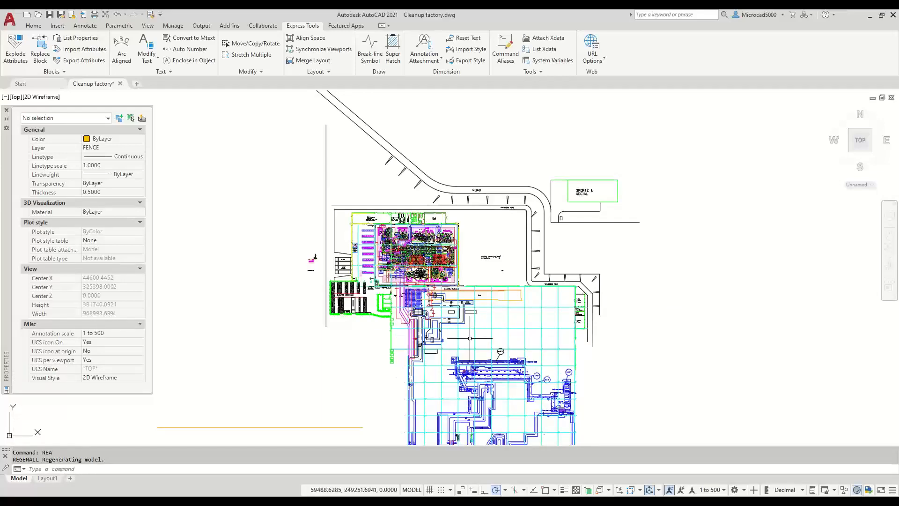
- Zoom into the plant area and select the purple diagonal line near N6 FLOW
scroll(497, 333, "up", 6)
scroll(494, 349, "up", 10)
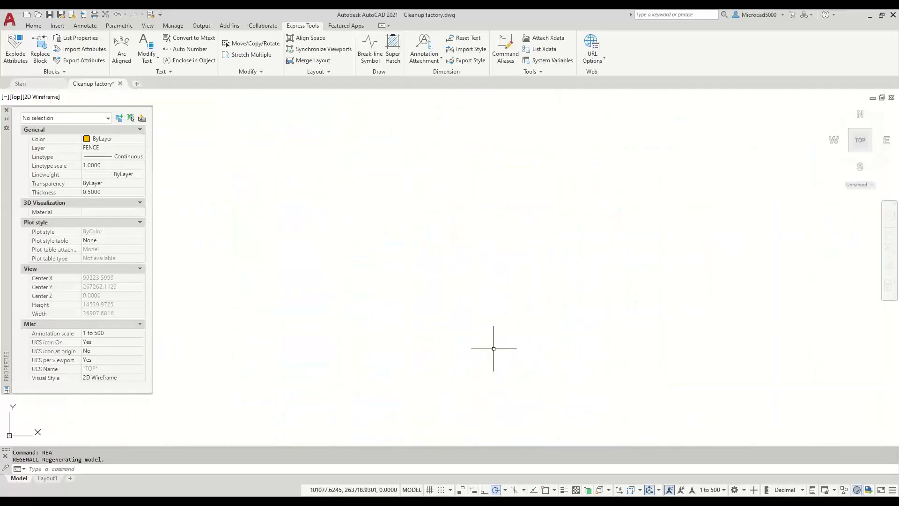
scroll(415, 287, "down", 9)
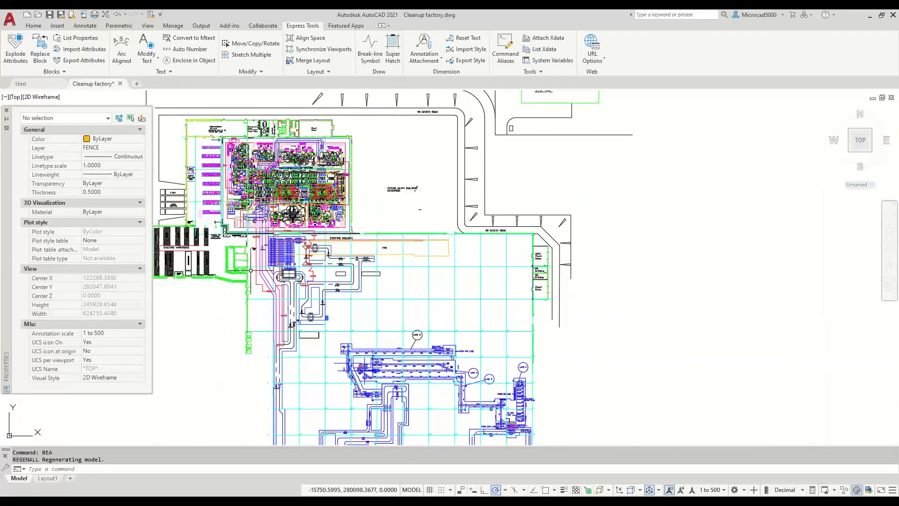
scroll(257, 275, "up", 8)
scroll(257, 274, "up", 2)
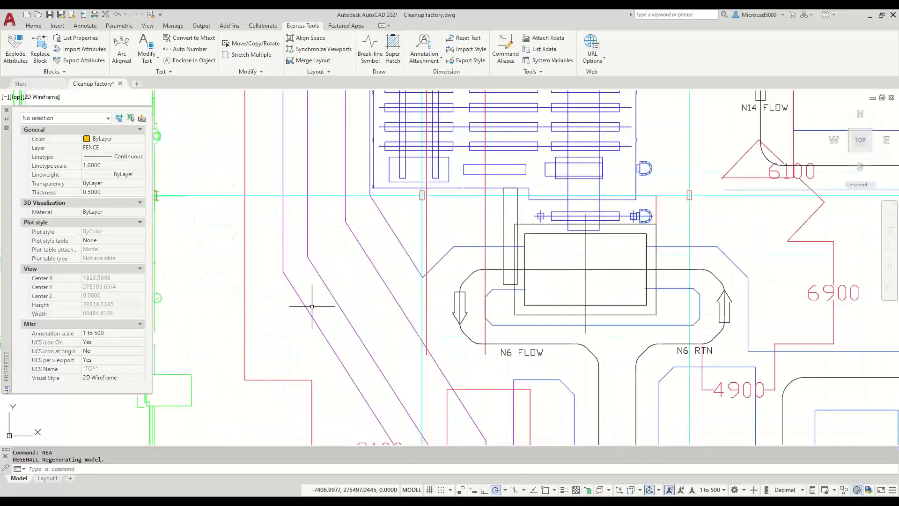
left_click(346, 315)
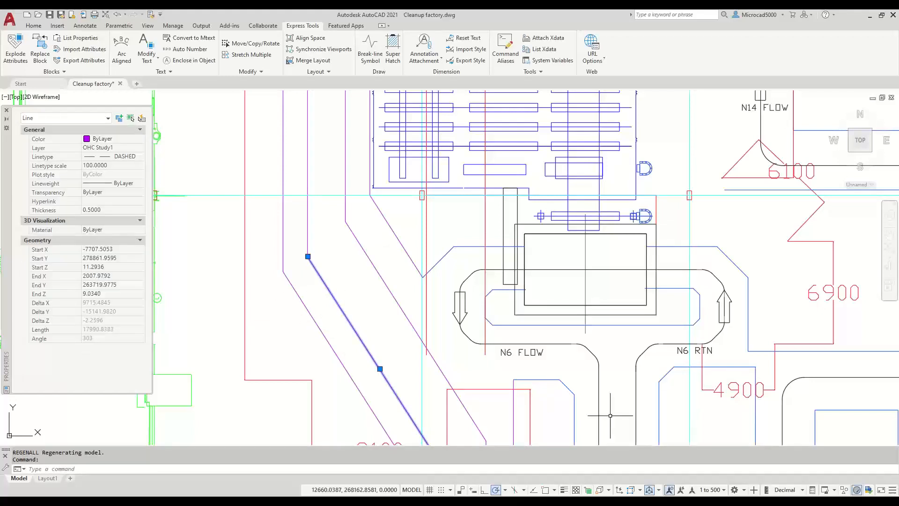
- Set the annotation scale to 1:1, then 1:100, and regenerate with REA
left_click(725, 490)
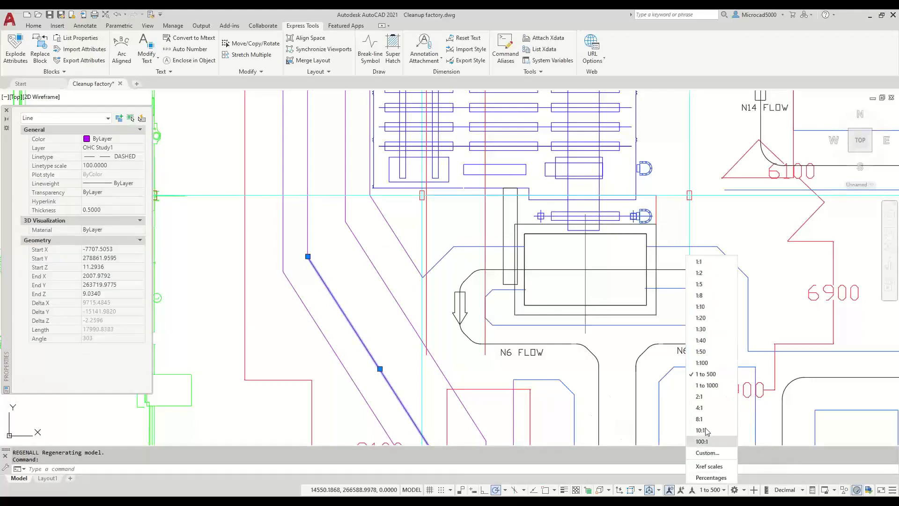
left_click(699, 263)
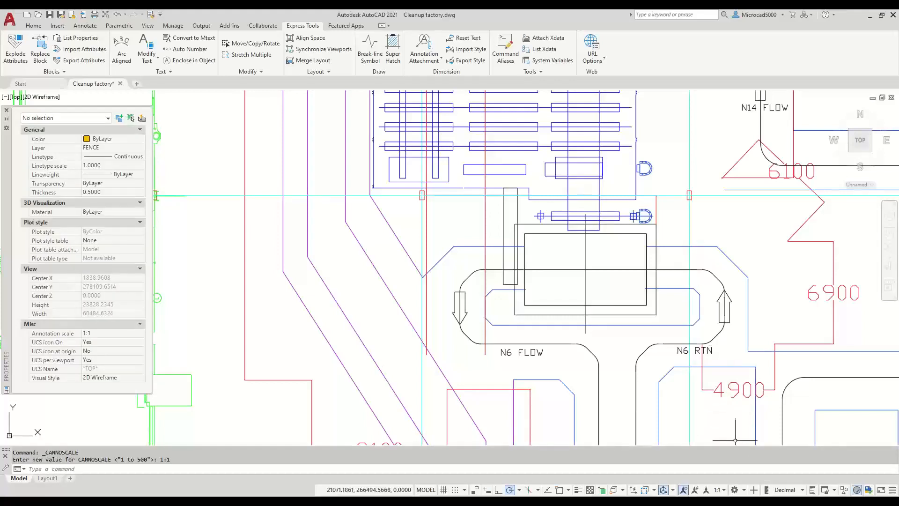
left_click(724, 490)
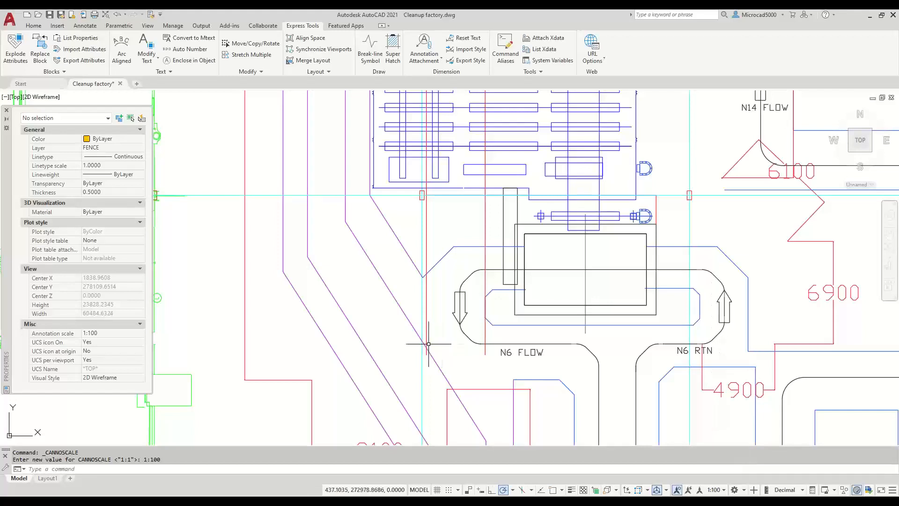
type("REA")
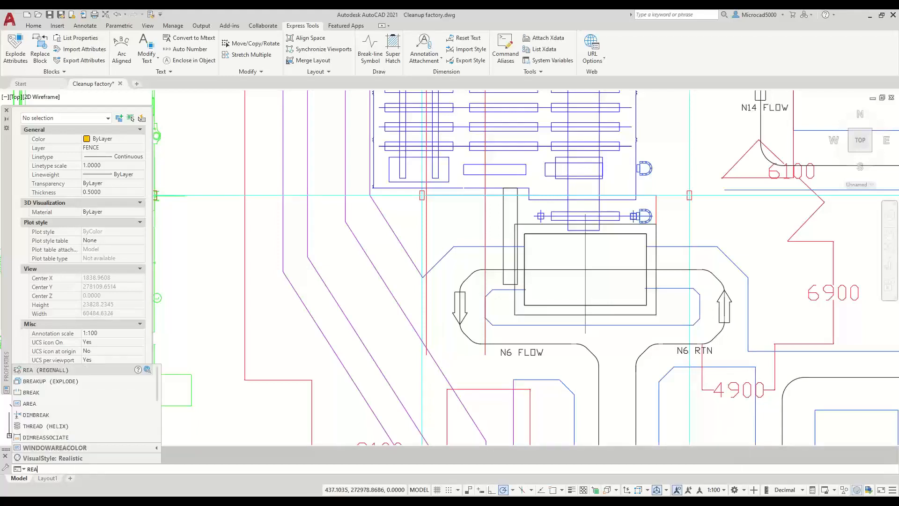
key("Return")
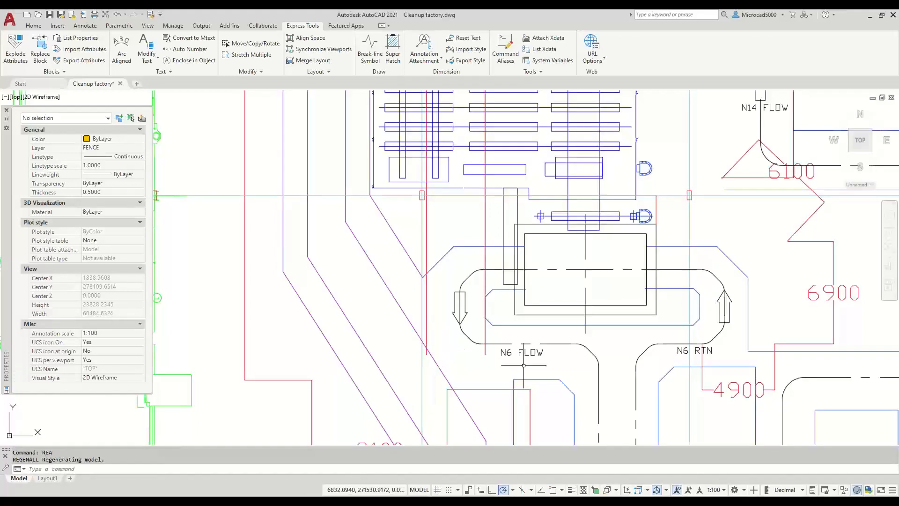
- Return the annotation scale to 1:1, regenerate, and select the now-dashed magenta line
left_click(717, 490)
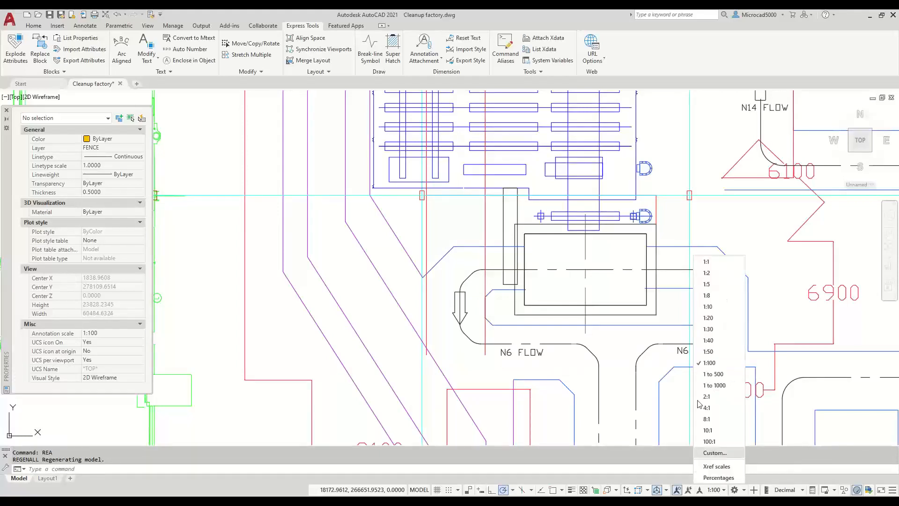
left_click(707, 262)
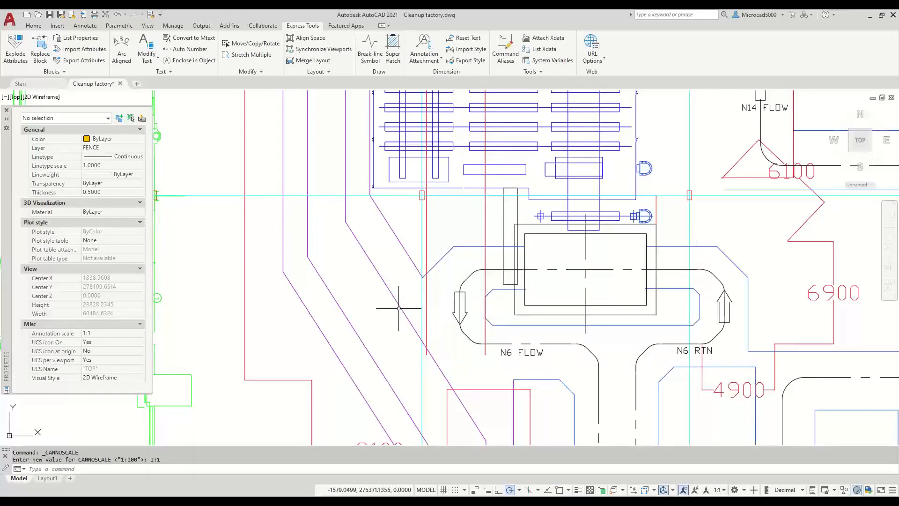
type("REA")
key("Return")
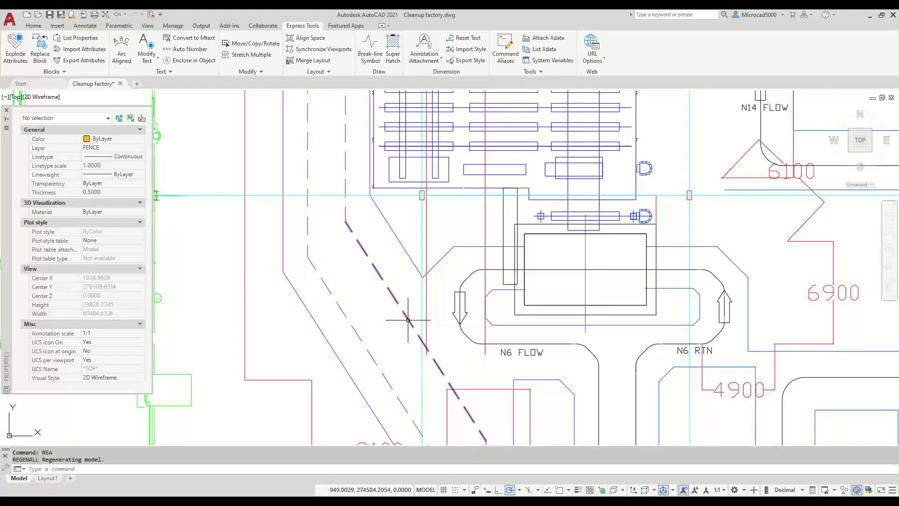
left_click(409, 320)
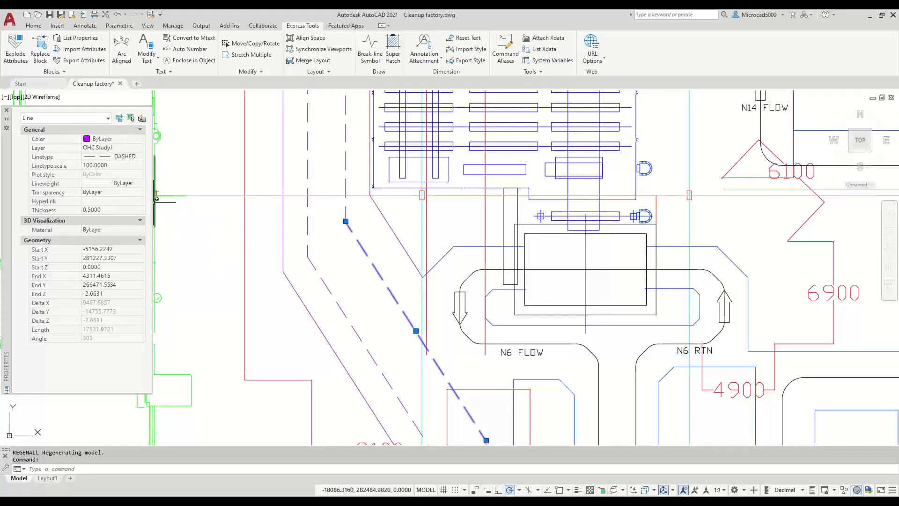
- Window-select the 158 objects around N6 FLOW and give them linetype scale 1.0000
left_click(670, 163)
left_click(228, 399)
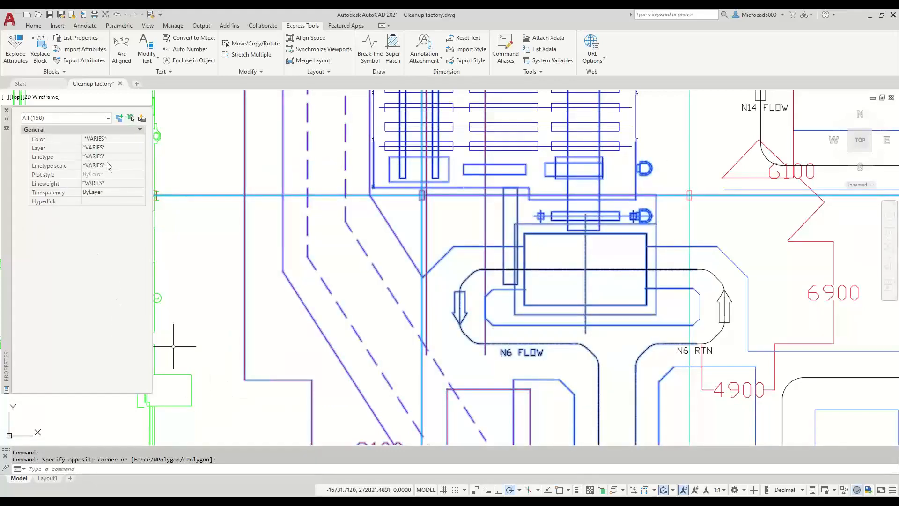
left_click(108, 166)
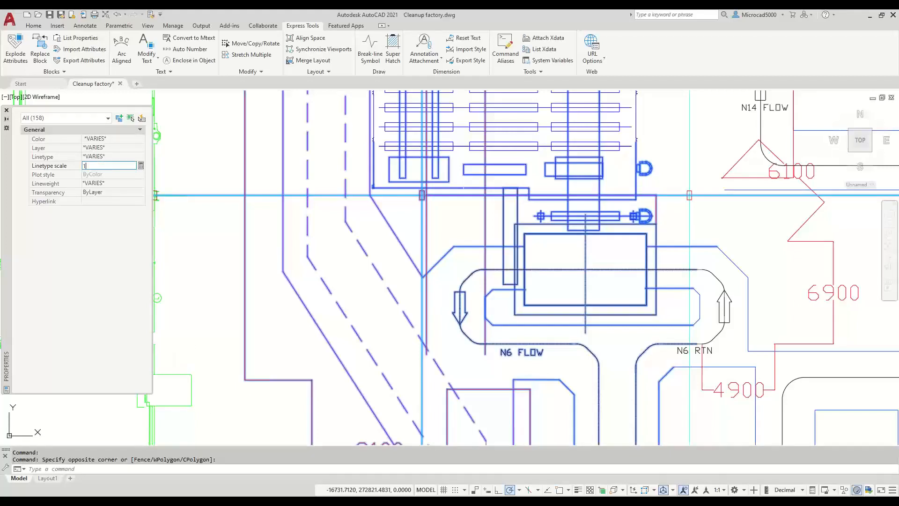
key("Return")
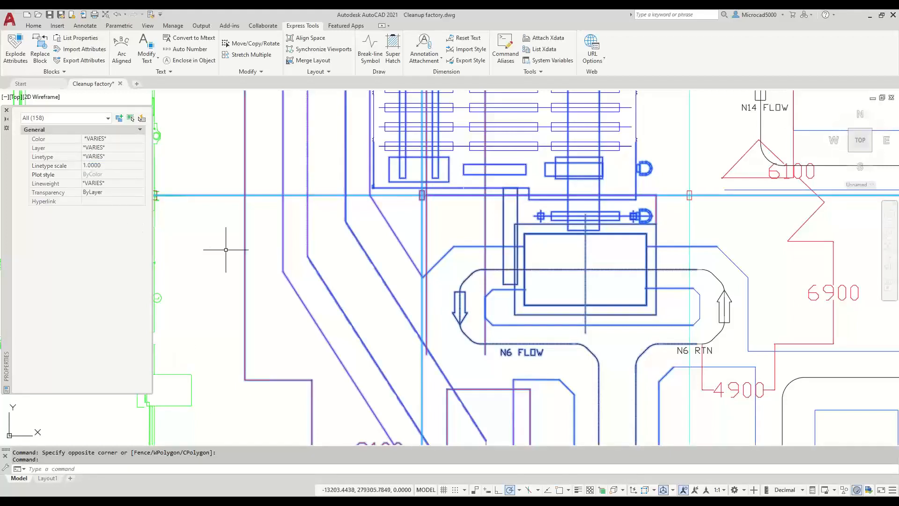
key("Escape")
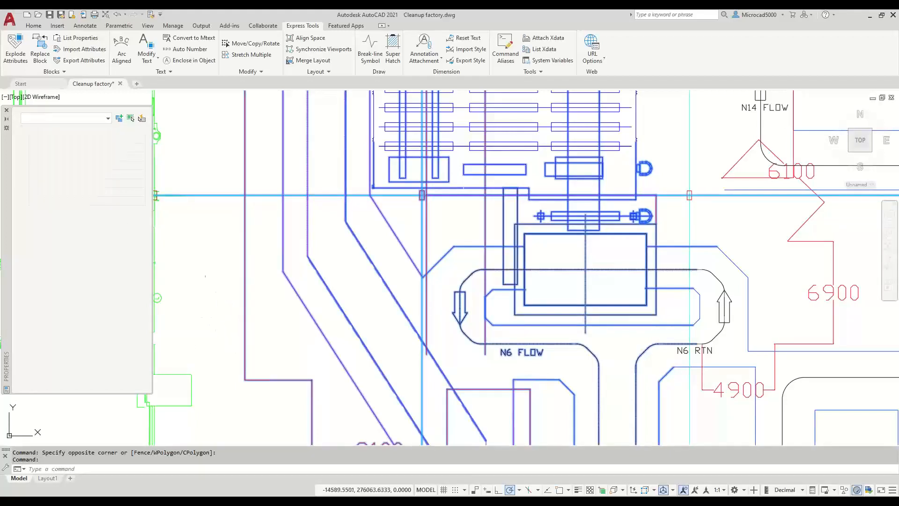
- Set the annotation scale to 1:50 and regenerate, then to 1:100 and regenerate again
left_click(721, 491)
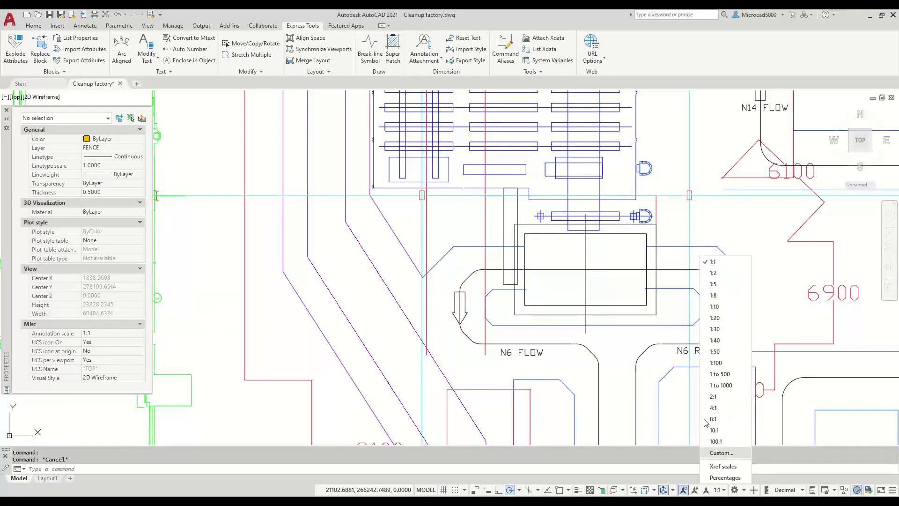
left_click(713, 352)
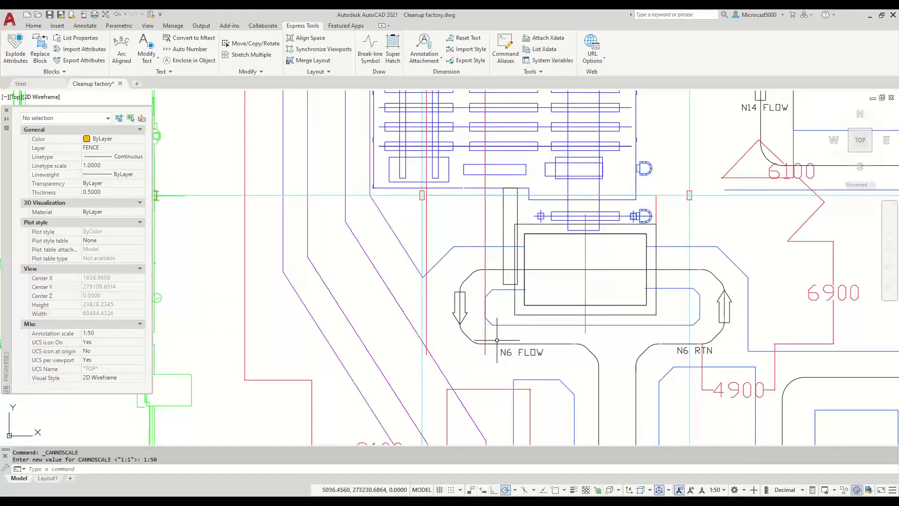
type("REA")
key("Return")
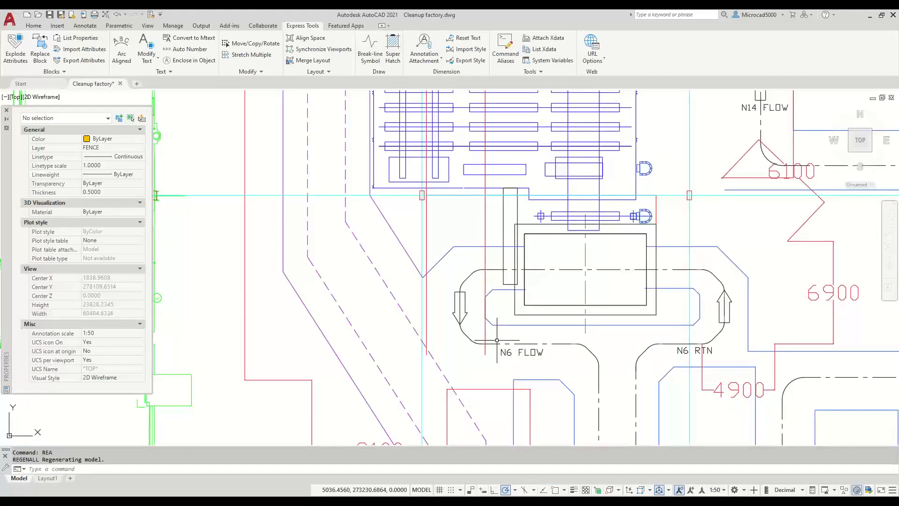
left_click(723, 490)
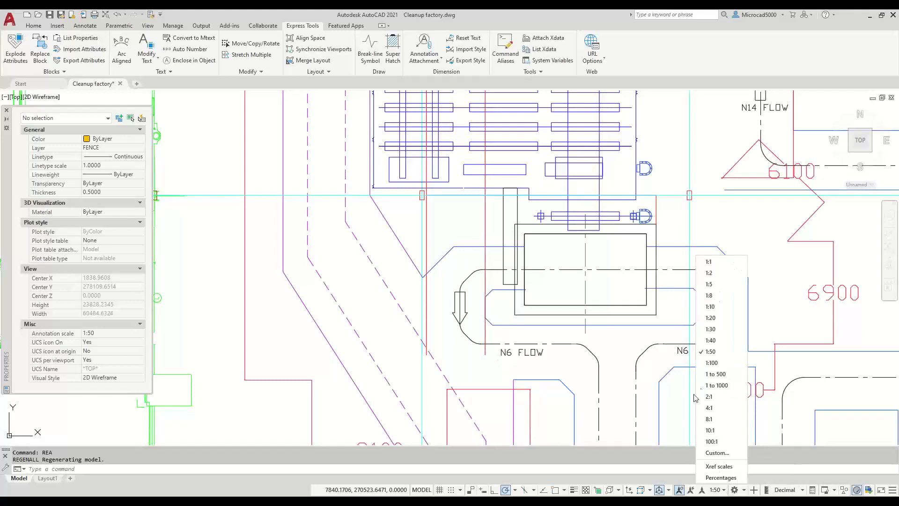
left_click(712, 363)
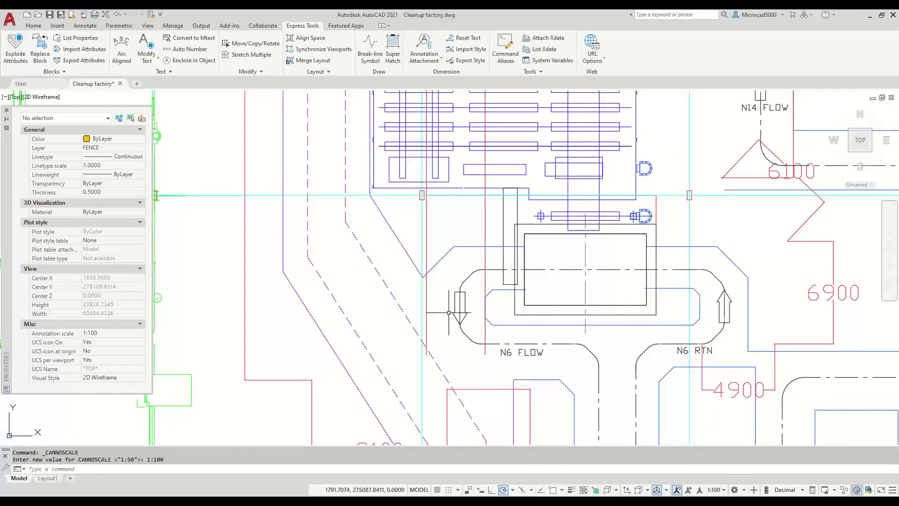
type("REA")
key("Return")
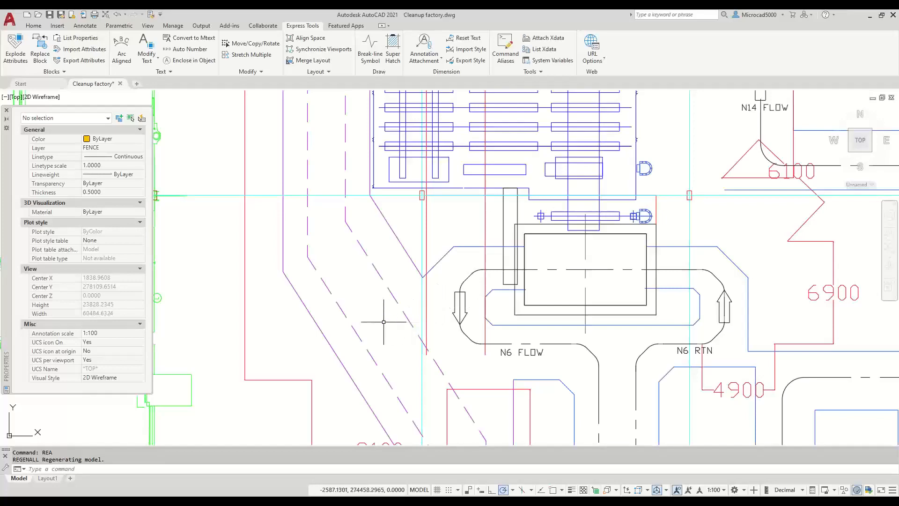
scroll(383, 328, "down", 3)
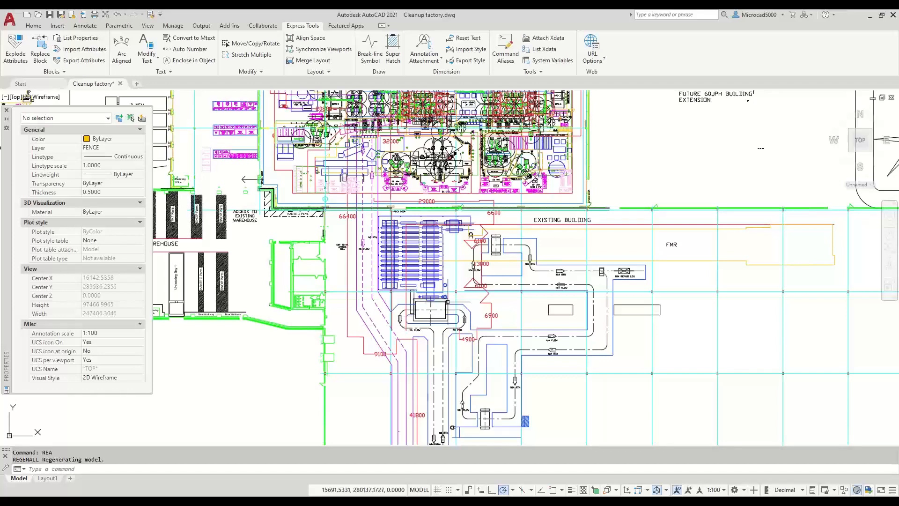
- Zoom out, pan across the site and zoom in on the male and female toilet block
scroll(447, 304, "down", 5)
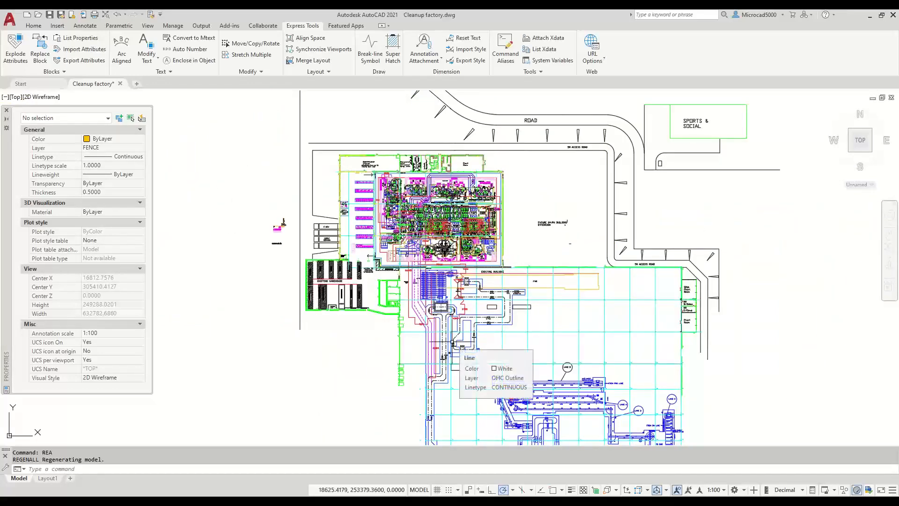
scroll(473, 251, "down", 2)
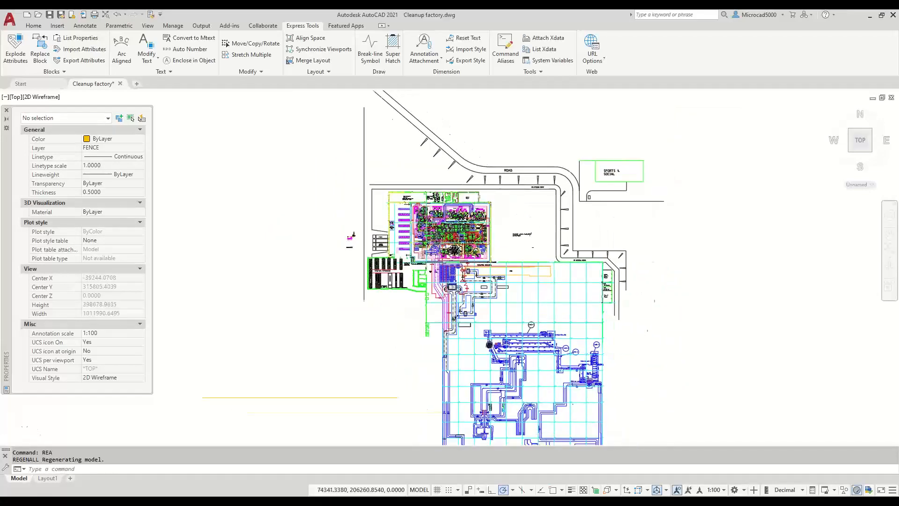
middle_click_drag(488, 344, 412, 292)
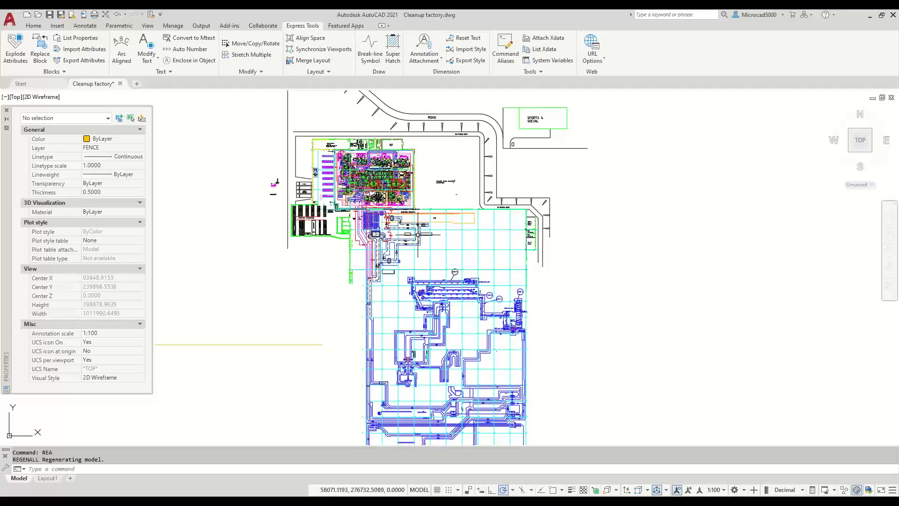
scroll(430, 257, "down", 4)
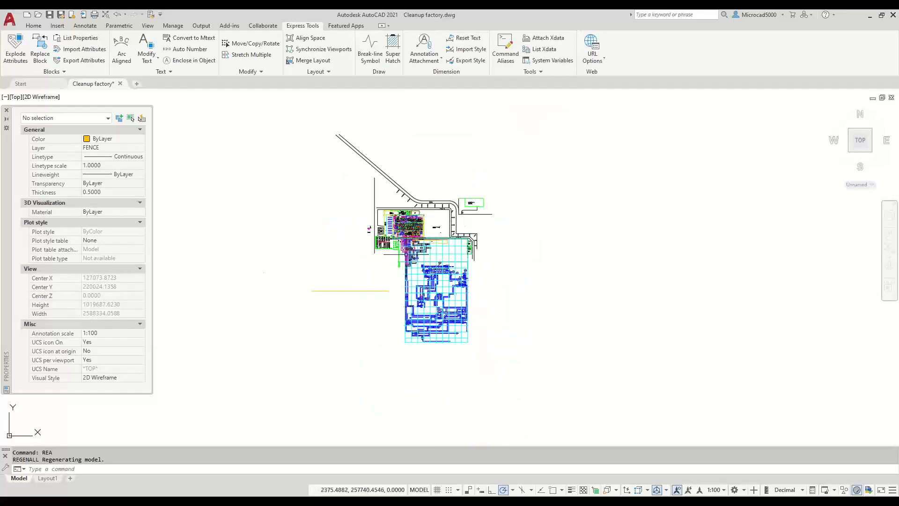
scroll(406, 254, "up", 8)
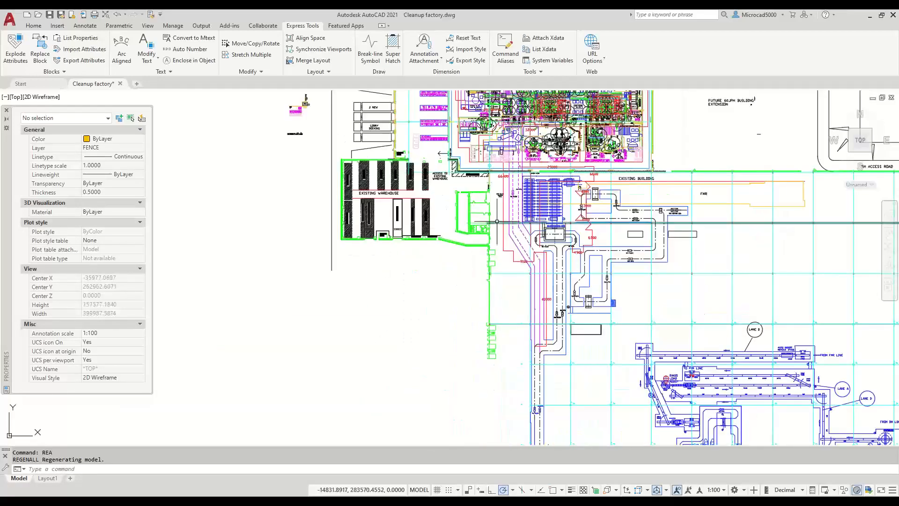
scroll(496, 221, "up", 4)
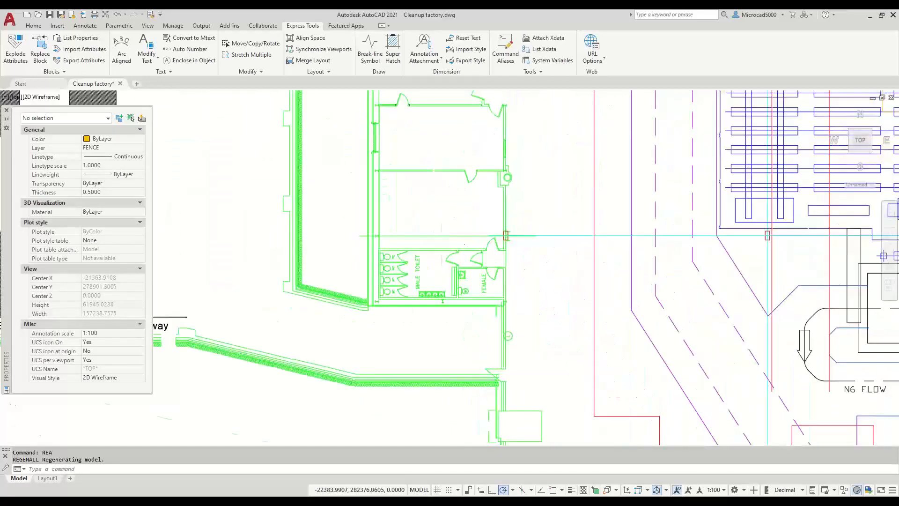
scroll(443, 245, "up", 3)
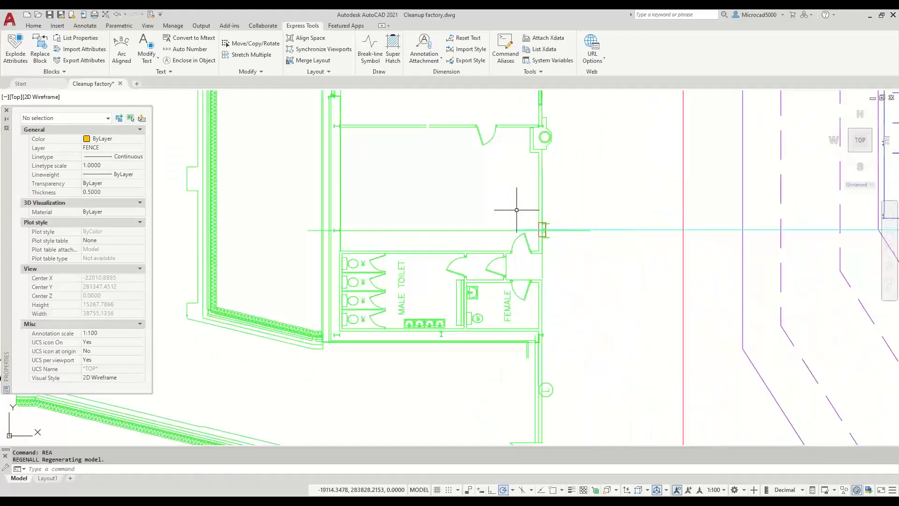
- Crossing-select the toilet block's 229 objects and isolate them, then pan to check the view
left_click(610, 181)
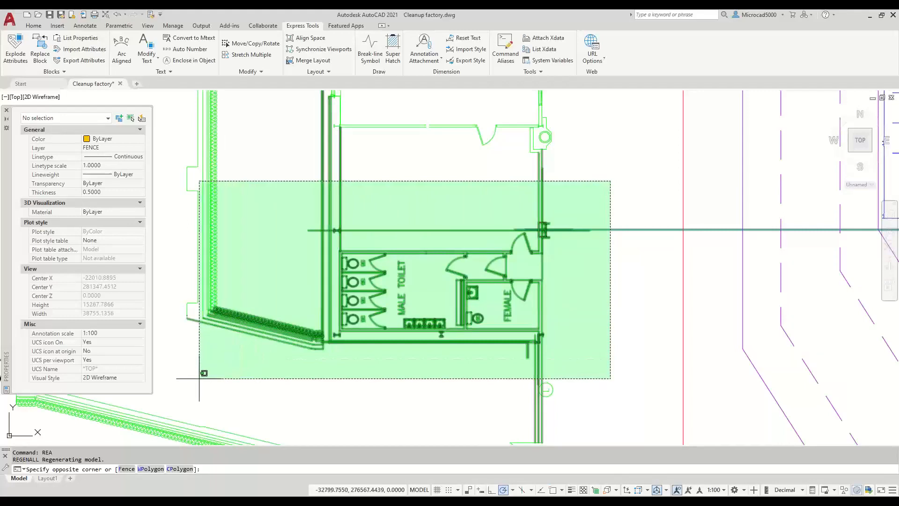
left_click(183, 384)
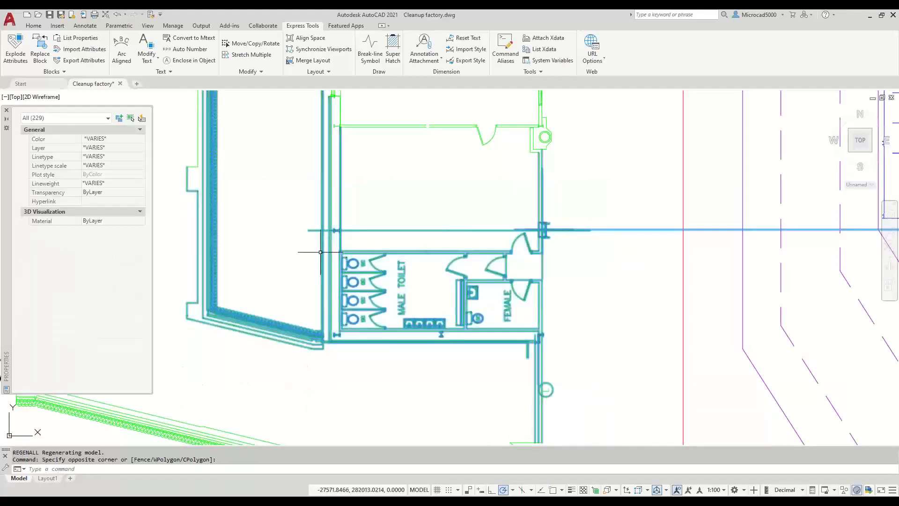
right_click(284, 250)
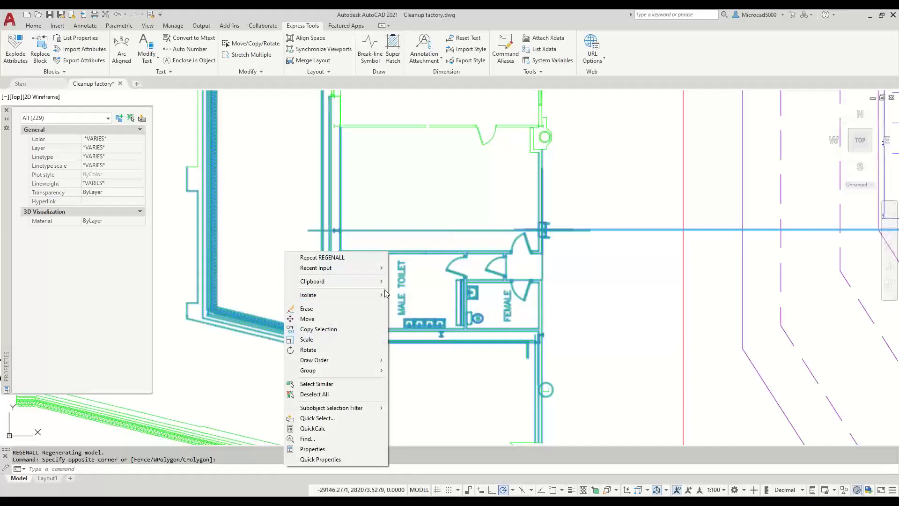
mouse_move(371, 295)
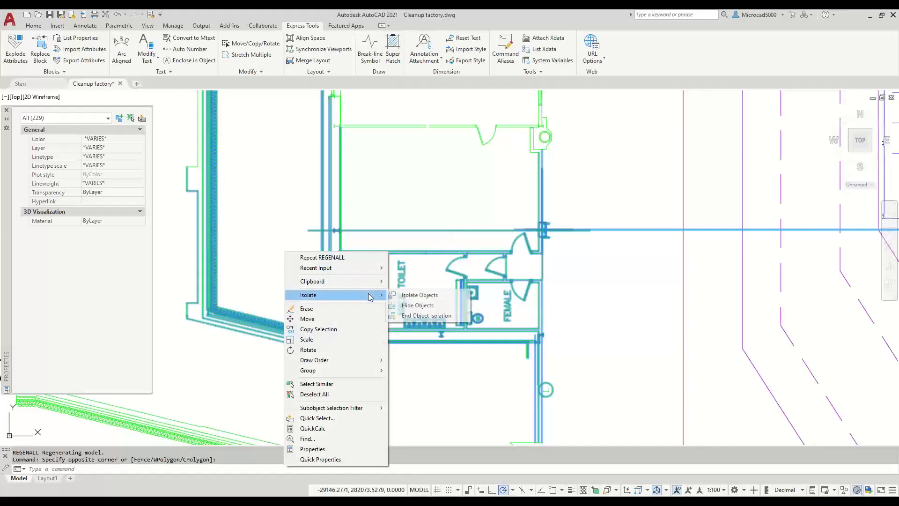
left_click(411, 295)
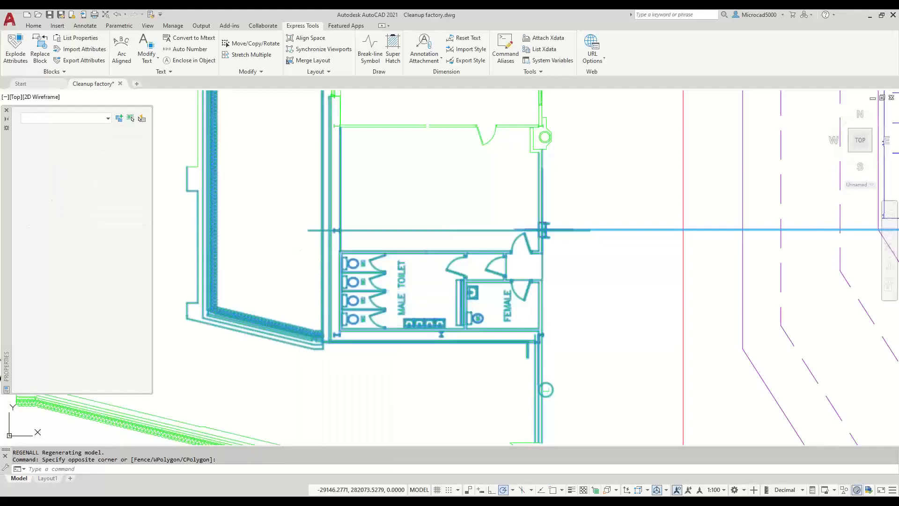
scroll(422, 300, "down", 15)
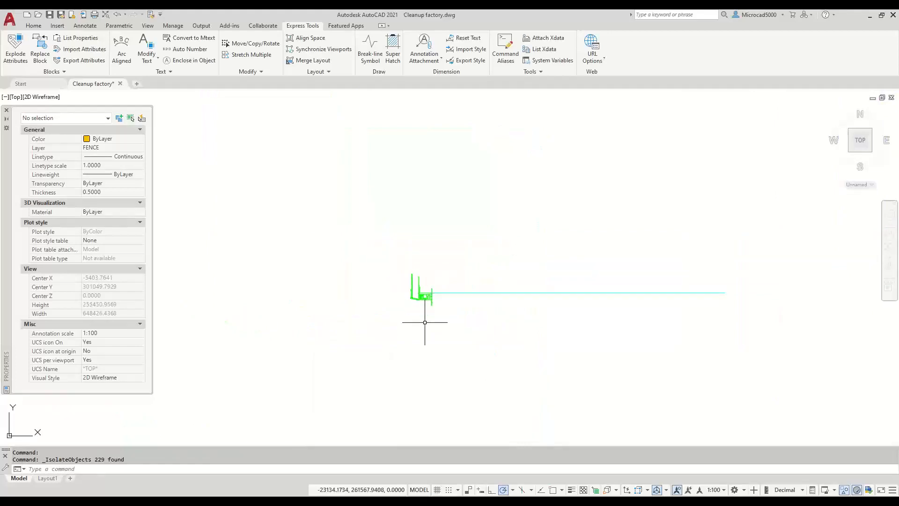
scroll(431, 332, "up", 16)
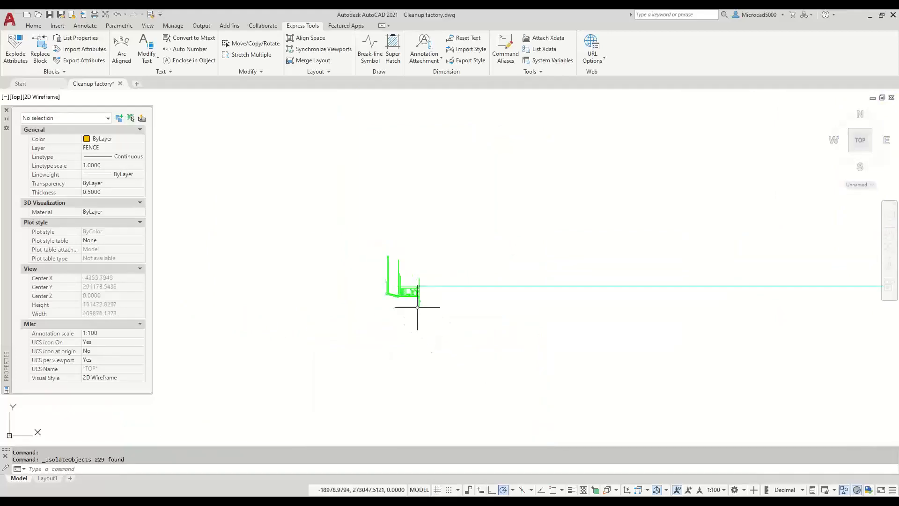
mouse_move(362, 277)
middle_mouse_down()
mouse_move(403, 302)
mouse_move(457, 263)
mouse_move(358, 330)
mouse_move(427, 305)
mouse_move(447, 309)
middle_mouse_up()
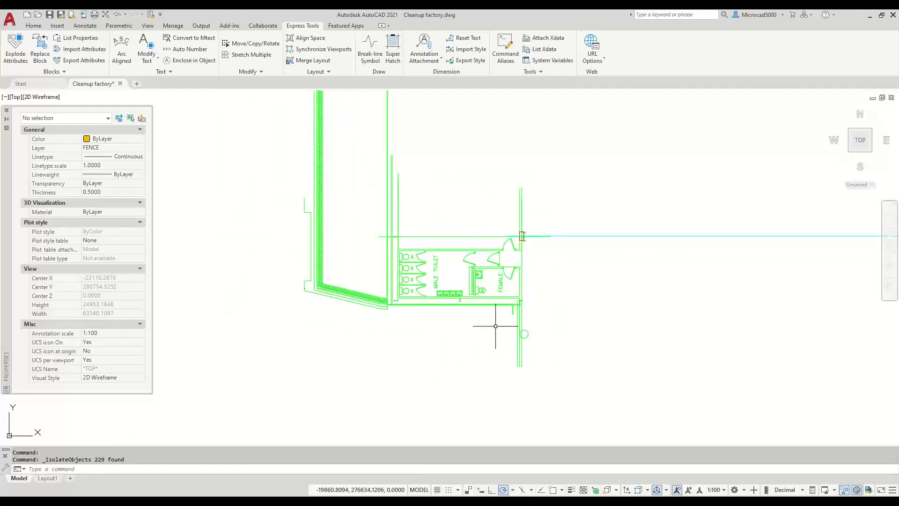
scroll(496, 322, "down", 4)
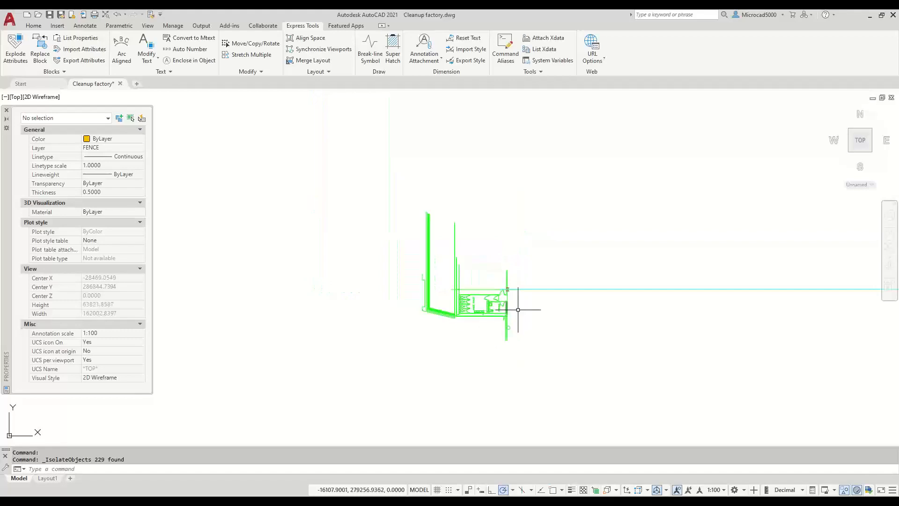
- Hide the long cyan grid line near the toilet block
left_click(568, 289)
left_click(518, 197)
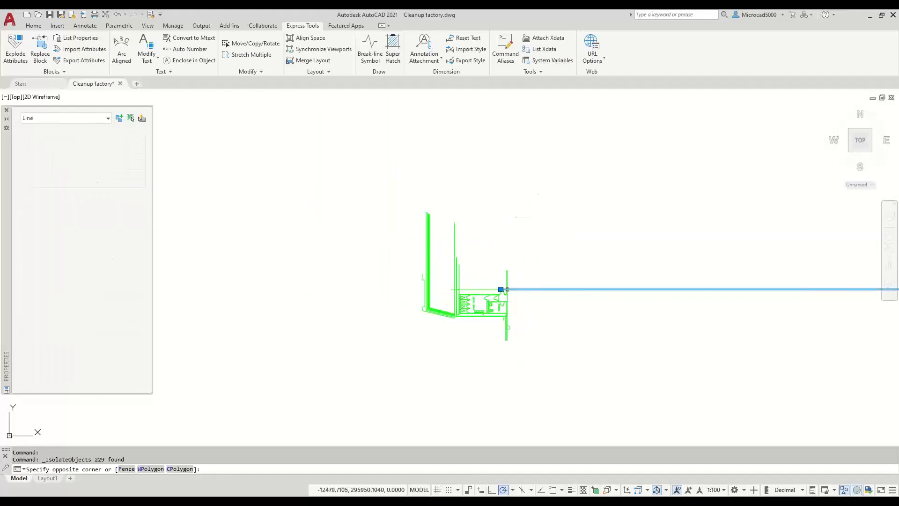
right_click(483, 203)
mouse_move(499, 248)
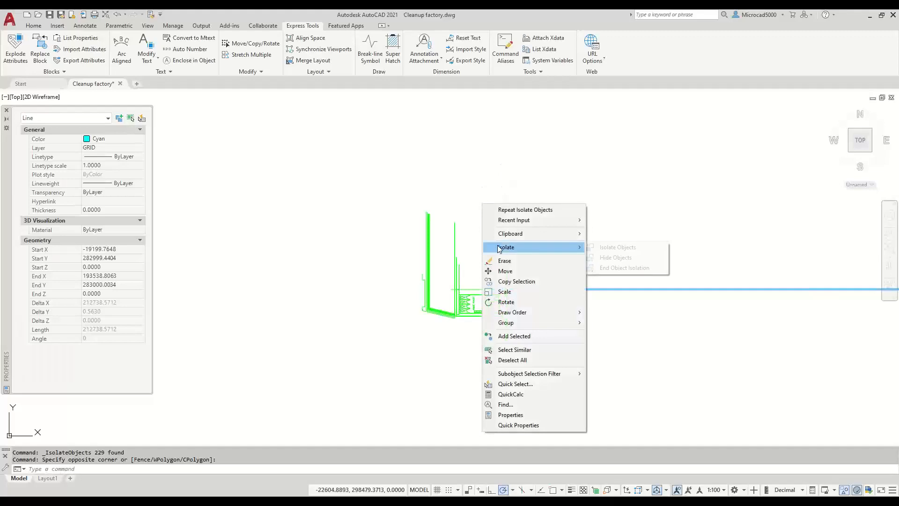
left_click(611, 257)
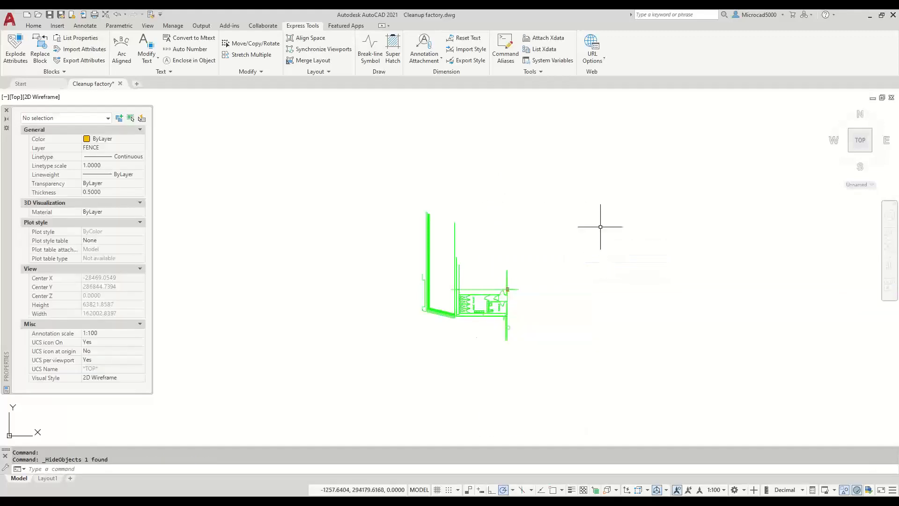
scroll(467, 316, "up", 6)
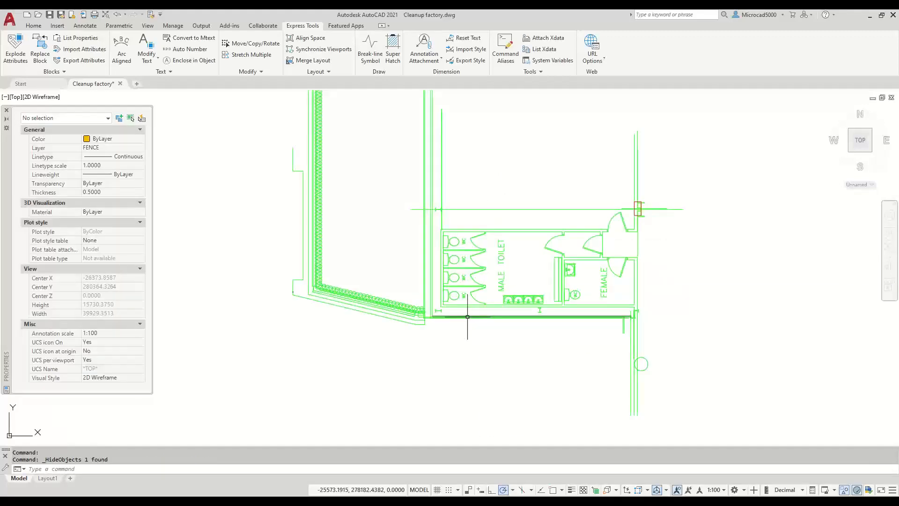
scroll(419, 307, "up", 4)
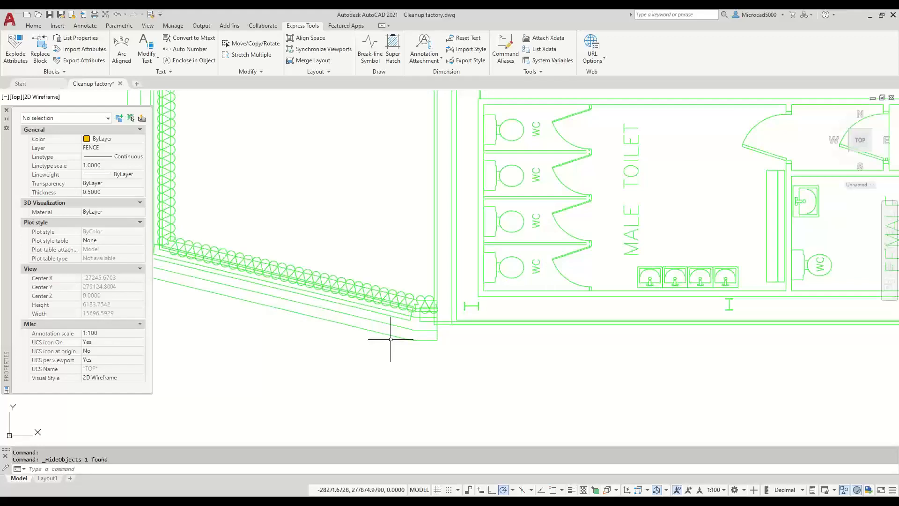
- Hide the hatched wall line
left_click(340, 277)
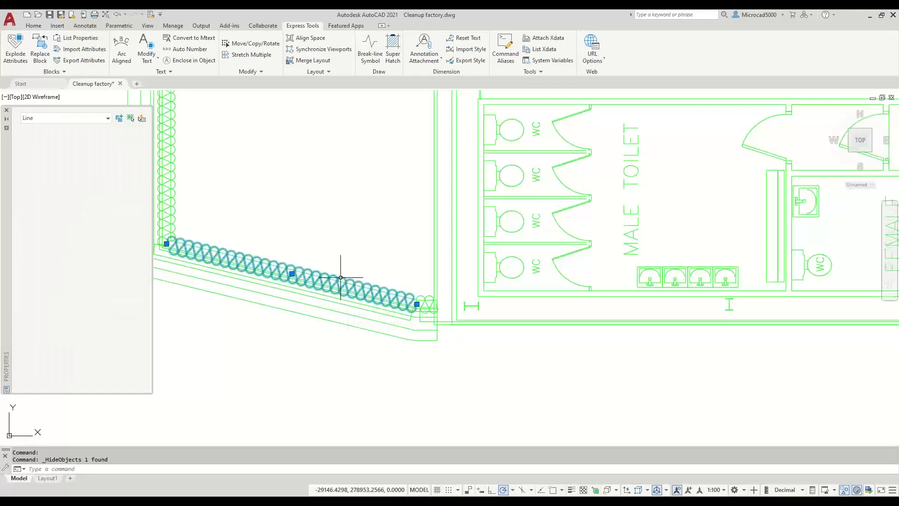
right_click(345, 221)
mouse_move(412, 265)
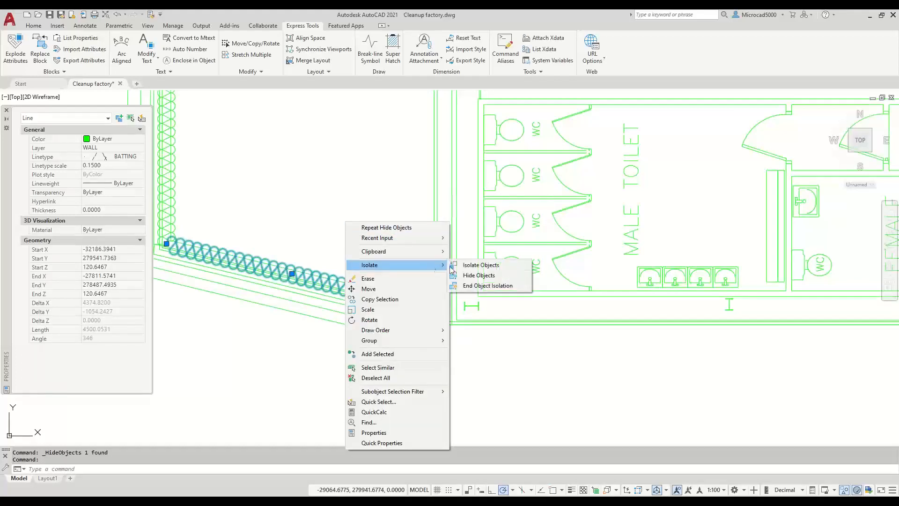
left_click(479, 275)
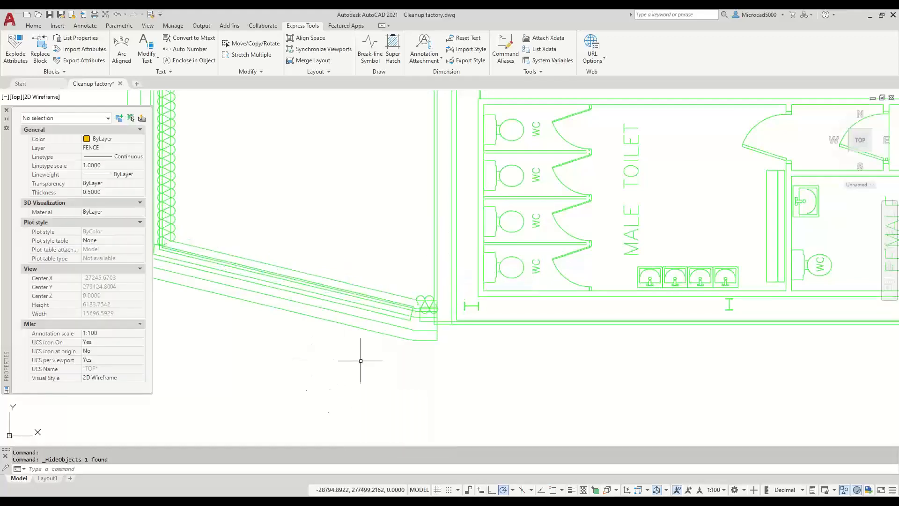
- End object isolation so the fence and all 21672 objects show again
mouse_move(393, 316)
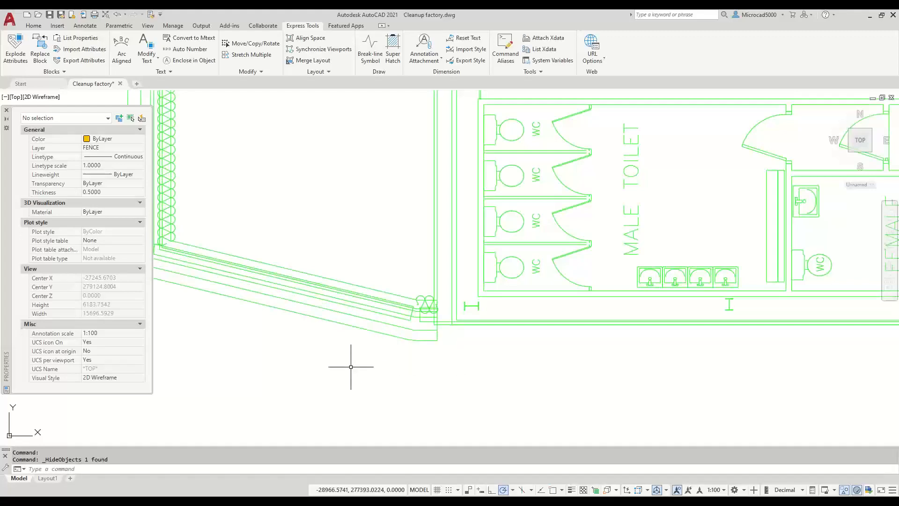
right_click(349, 258)
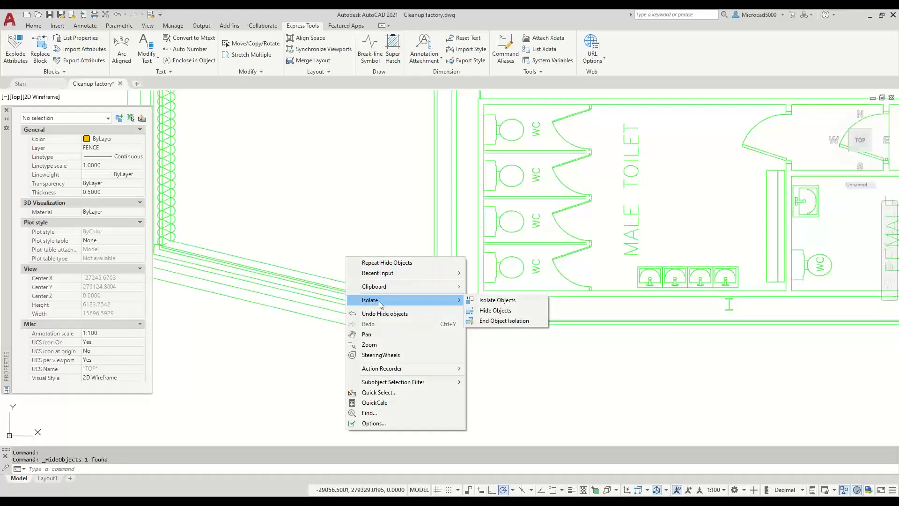
left_click(504, 321)
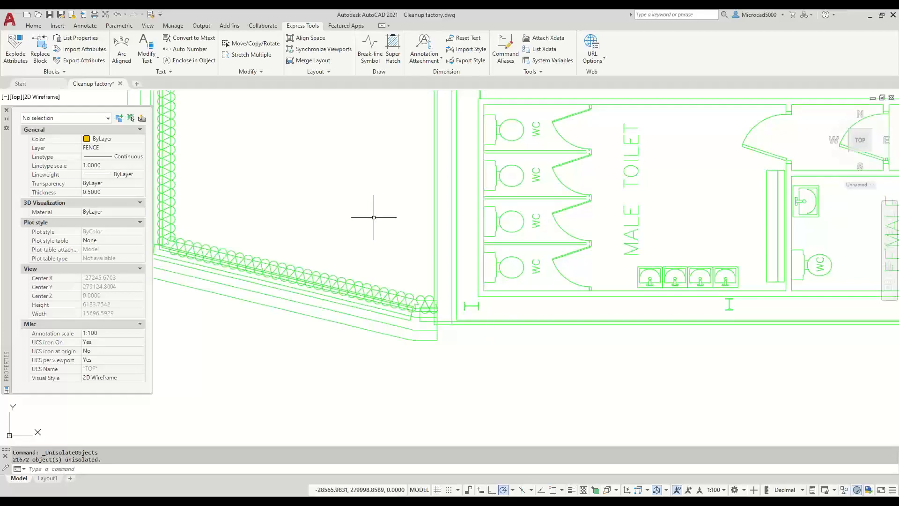
- Zoom out until the entire factory site plan fits in view
scroll(375, 217, "down", 4)
scroll(377, 223, "down", 15)
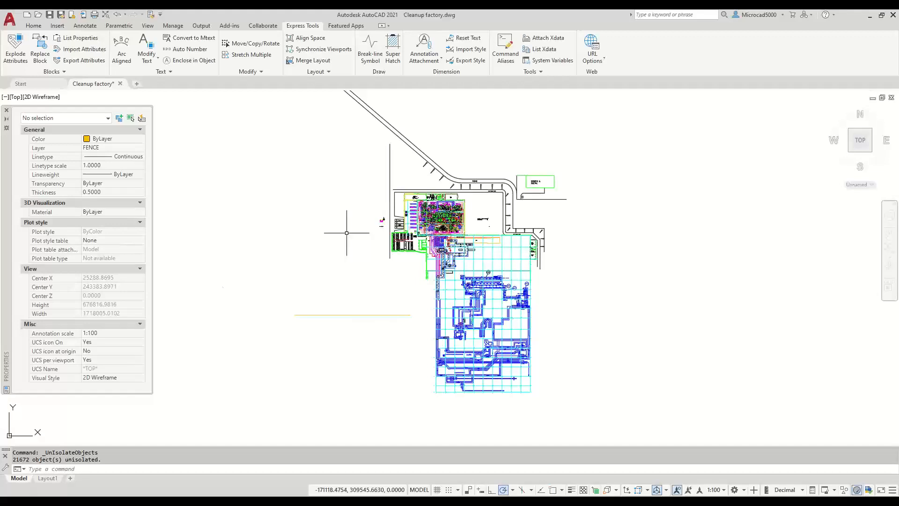
- Draw a circle left of the factory plan and grip-stretch it to radius about 33107.3876
left_click(33, 27)
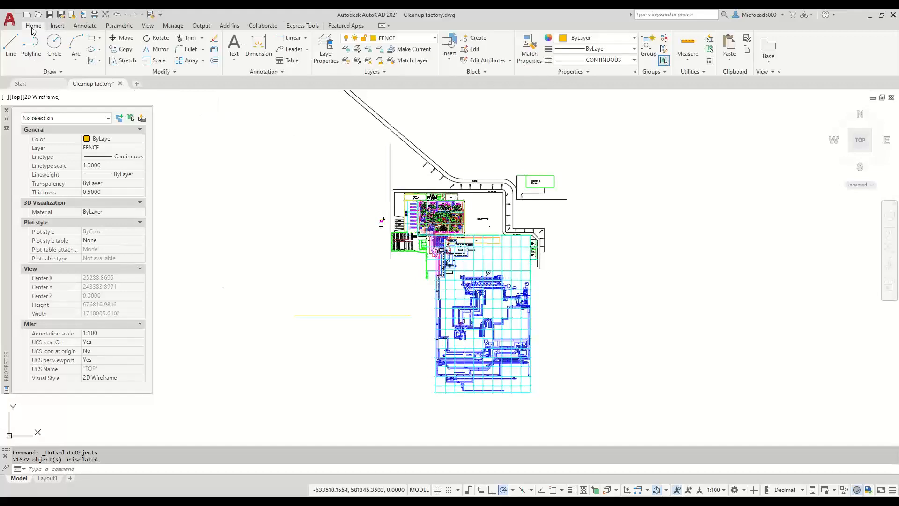
left_click(54, 44)
left_click(406, 278)
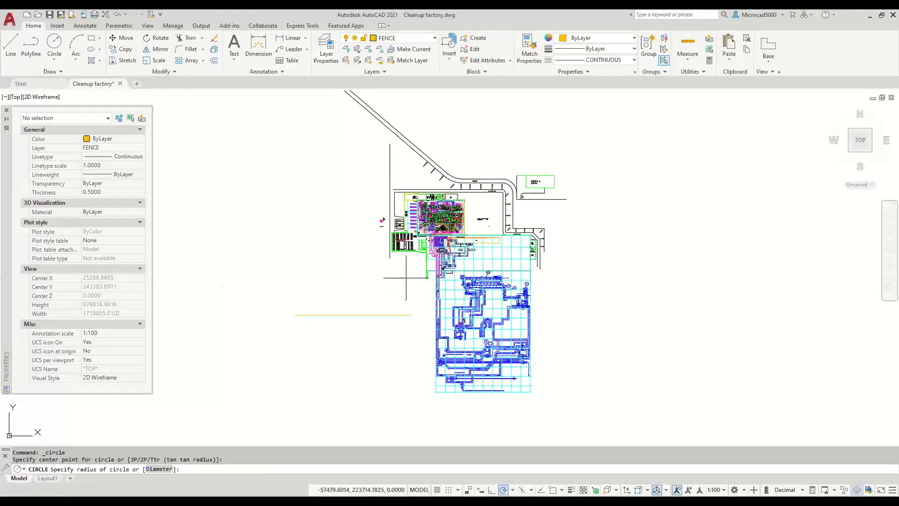
left_click(402, 277)
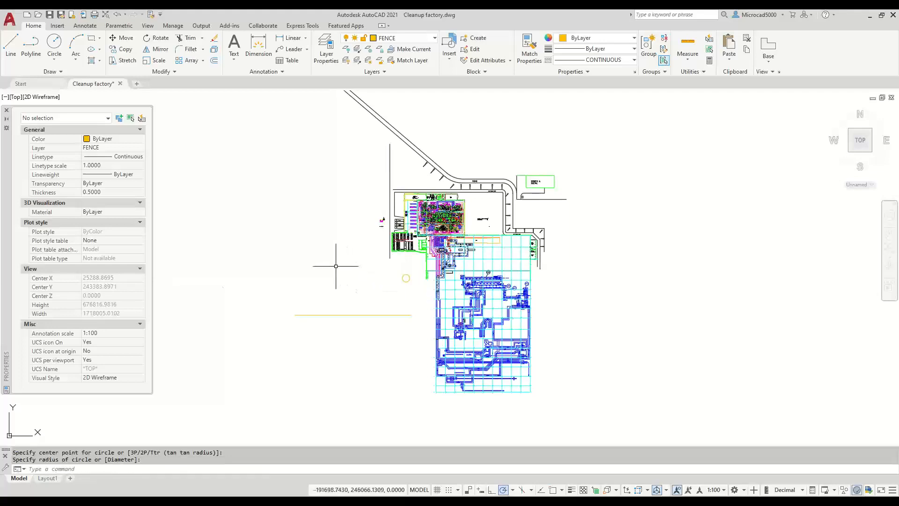
left_click(406, 279)
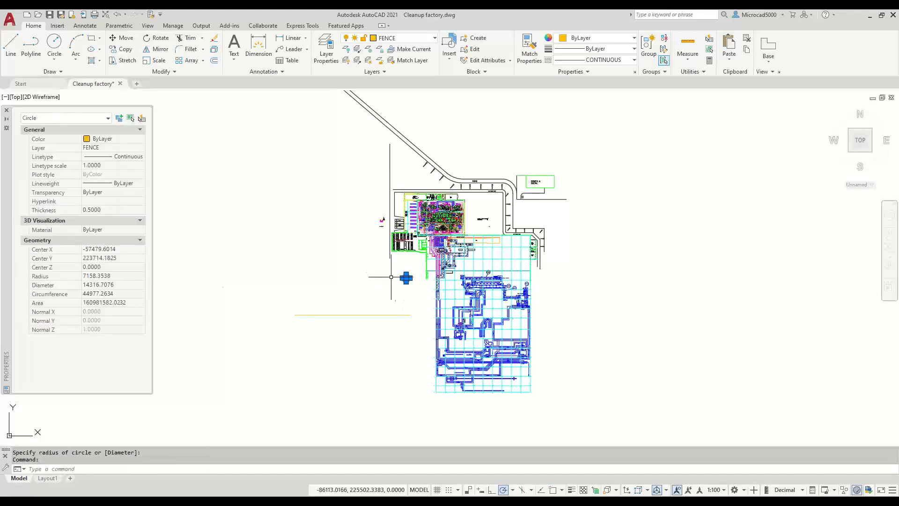
left_click(406, 278)
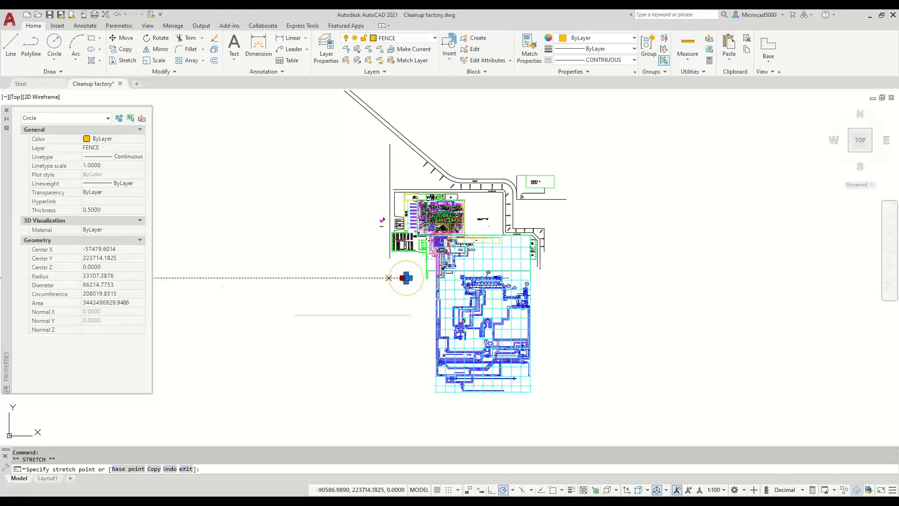
left_click(389, 278)
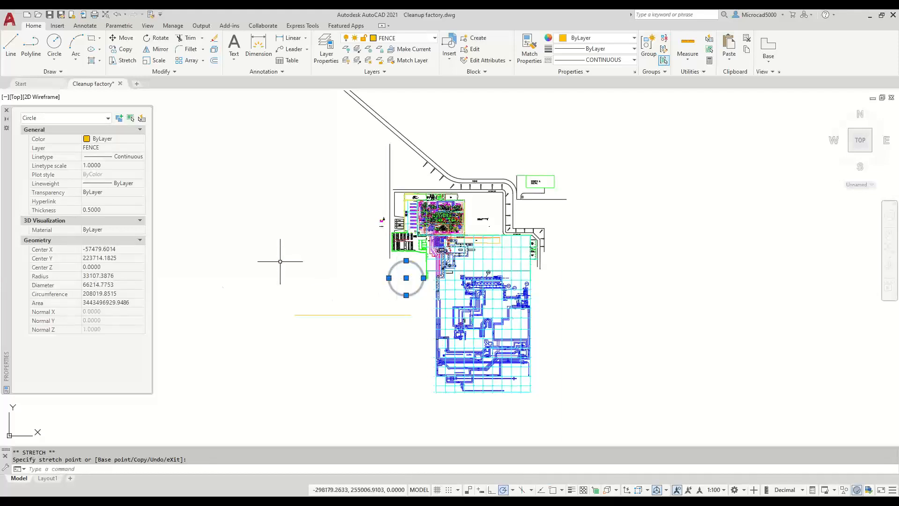
key("Escape")
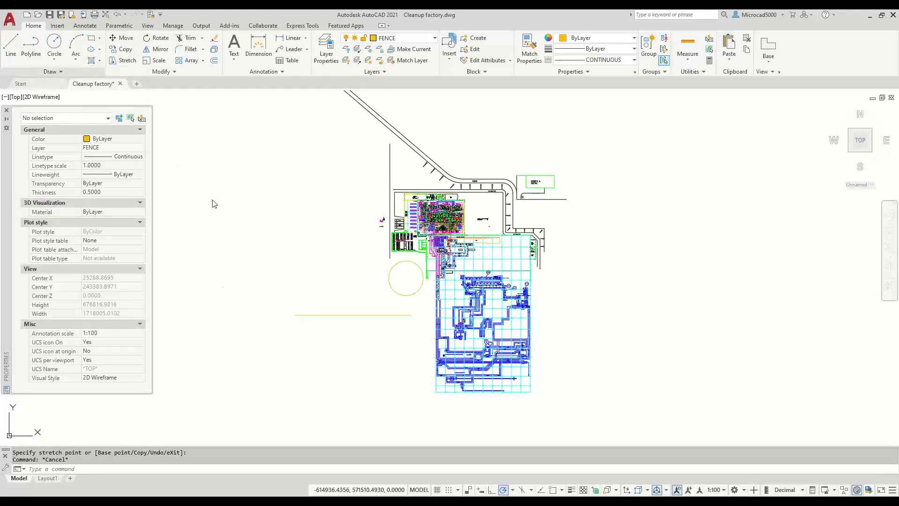
left_click(92, 38)
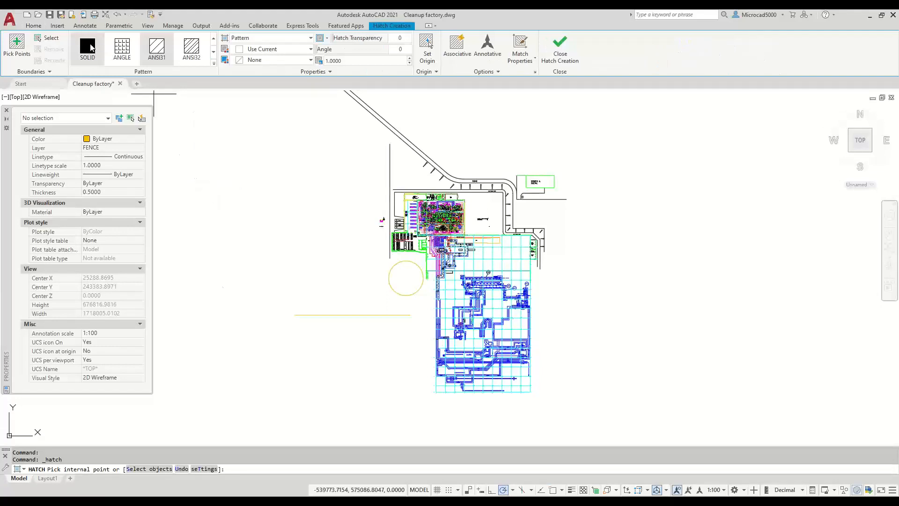
left_click(90, 47)
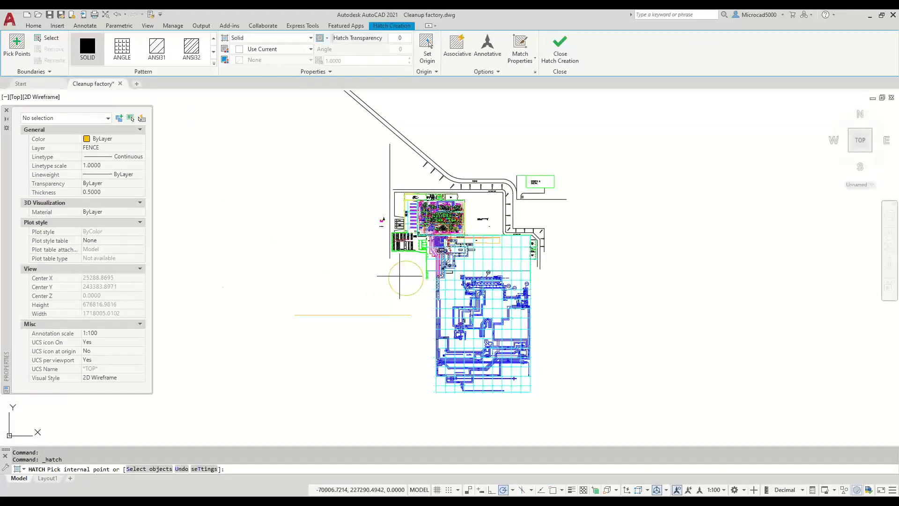
left_click(308, 225)
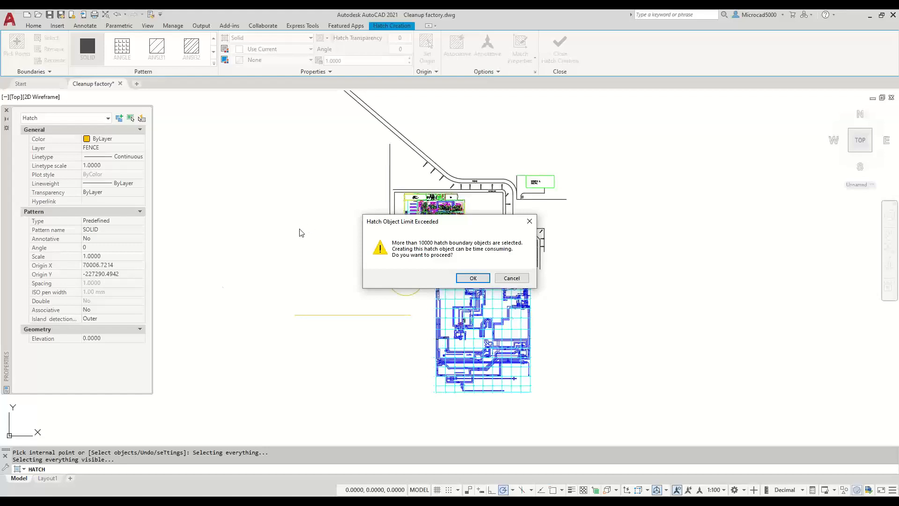
left_click(511, 278)
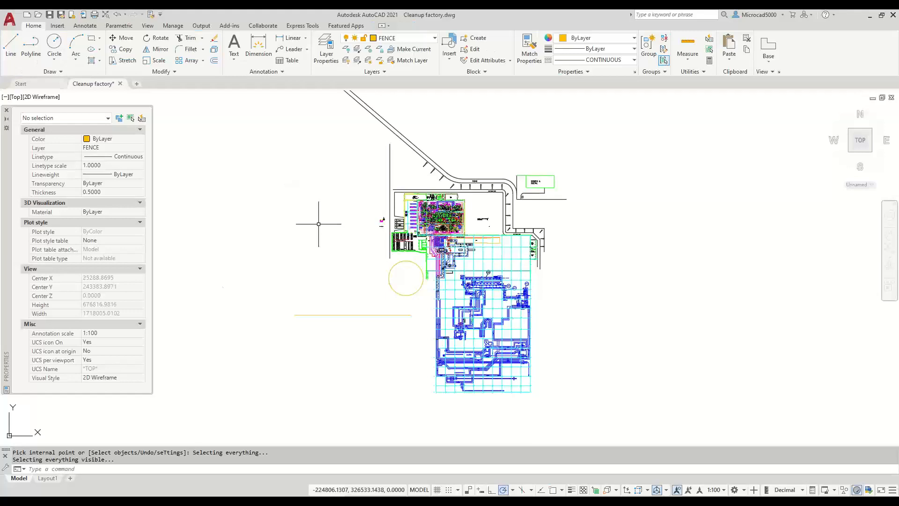
- Draw a horizontal line just below the yellow FENCE circle
left_click(10, 46)
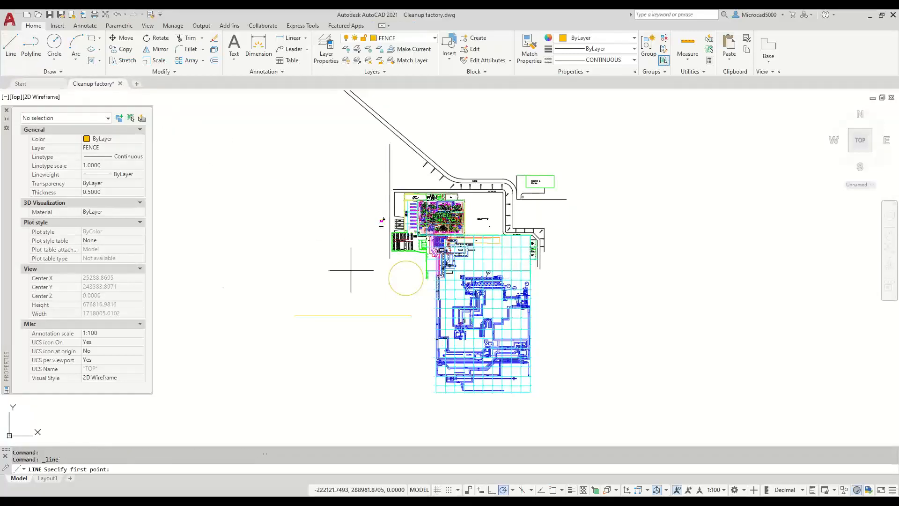
left_click(367, 284)
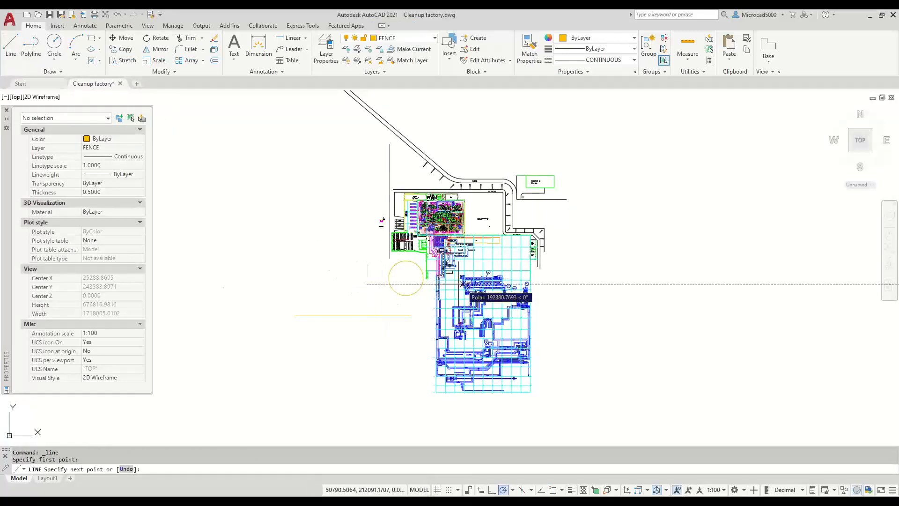
left_click(437, 284)
key("Return")
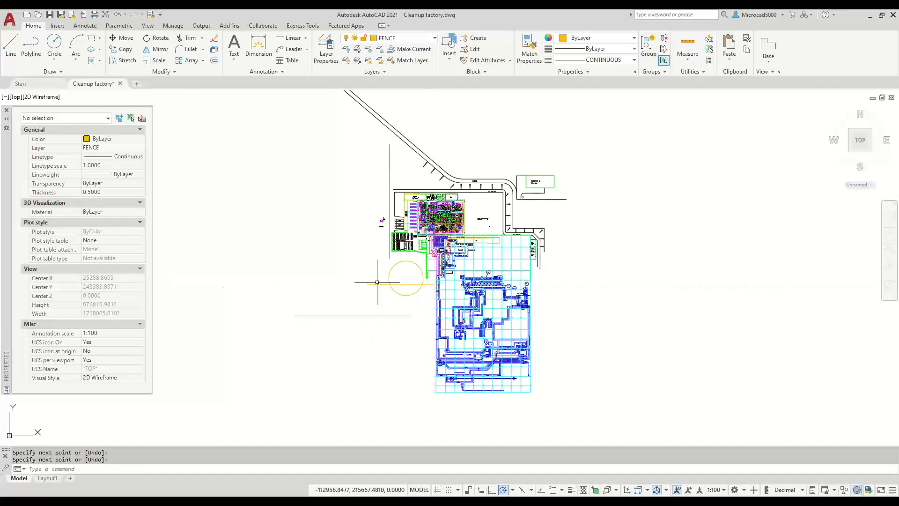
- Draw a diagonal line running from above the circle to below it, through its centre area
key("Return")
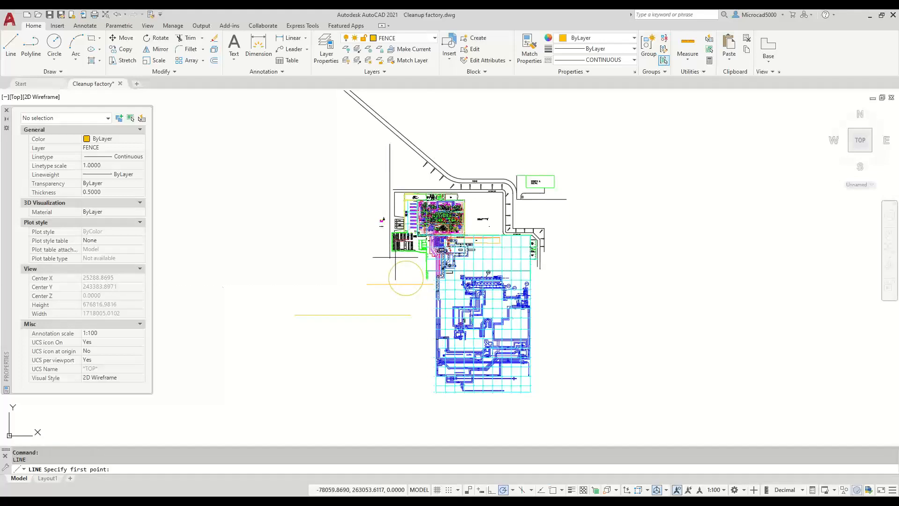
left_click(396, 256)
left_click(416, 307)
key("Return")
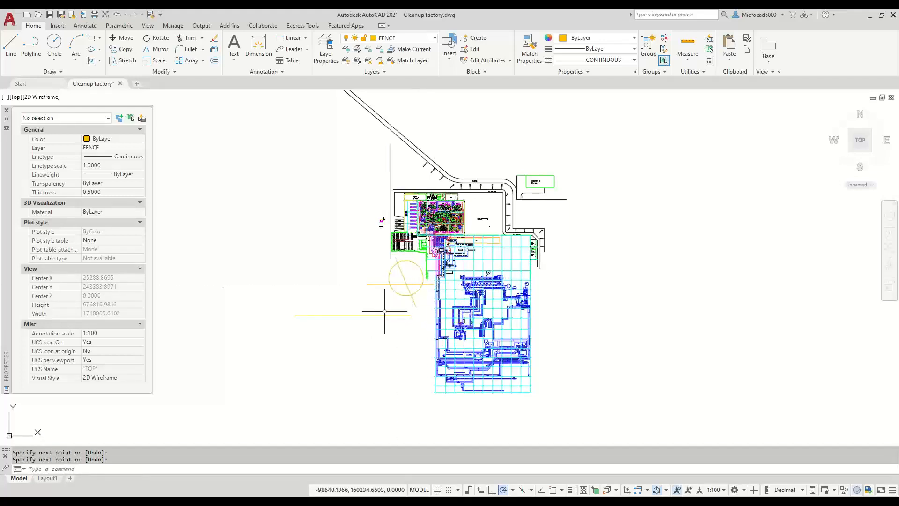
scroll(403, 287, "up", 4)
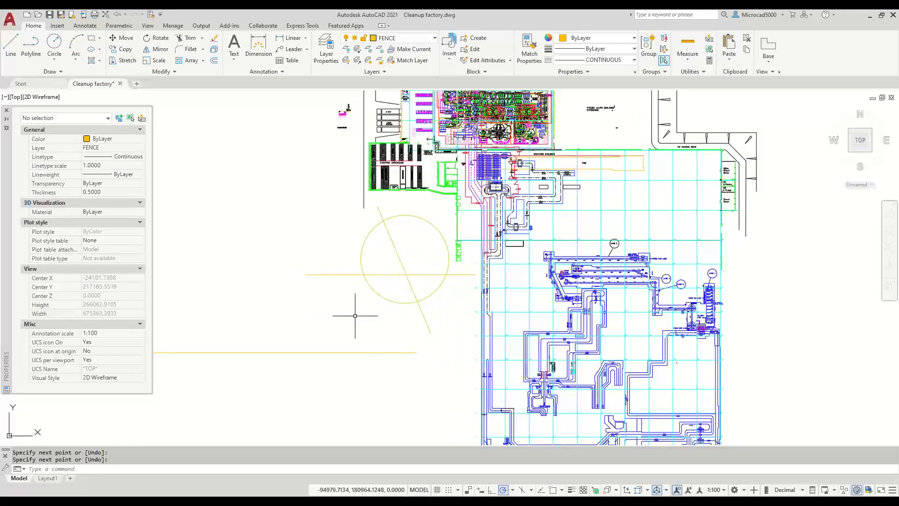
scroll(354, 313, "down", 2)
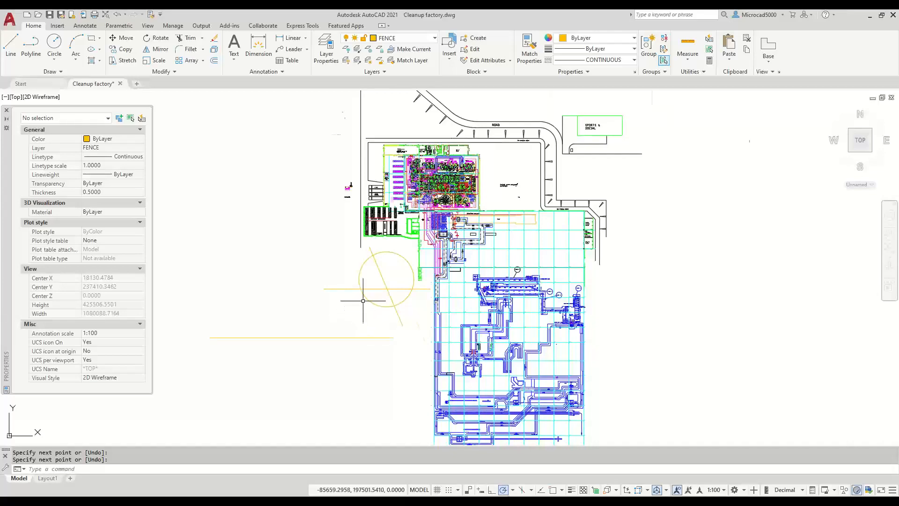
scroll(363, 300, "up", 10)
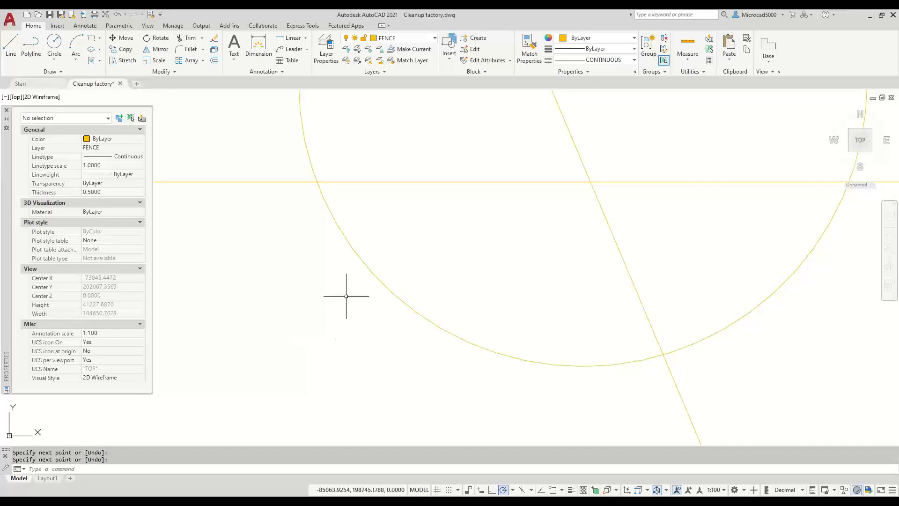
scroll(347, 294, "down", 8)
scroll(406, 299, "down", 2)
middle_click_drag(406, 300, 34, 218)
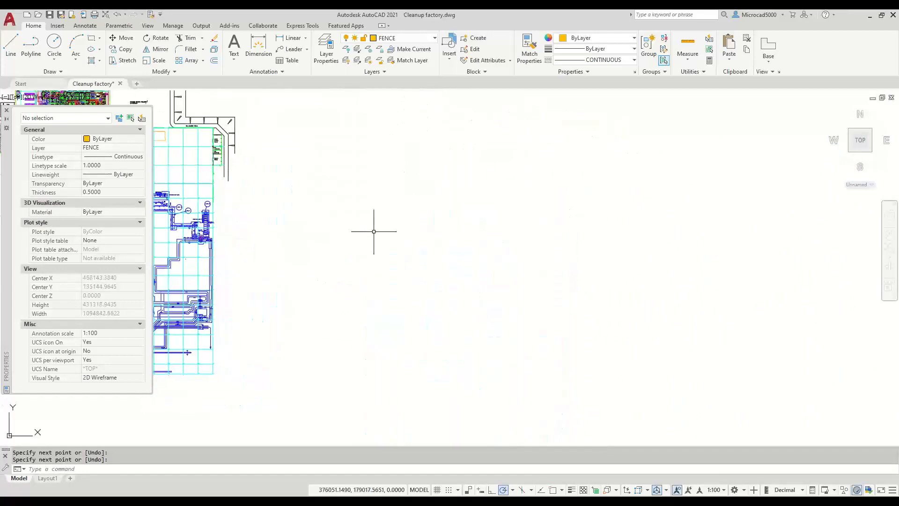
middle_click_drag(400, 236, 469, 274)
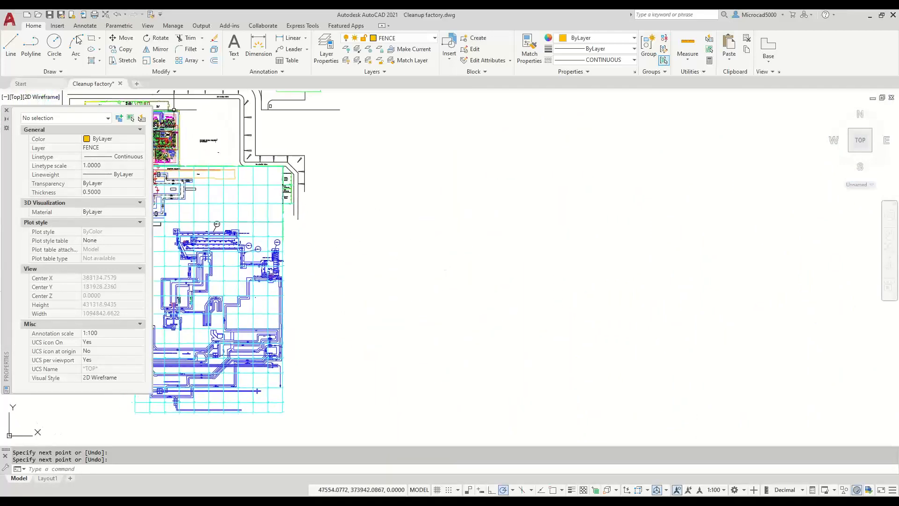
left_click(92, 38)
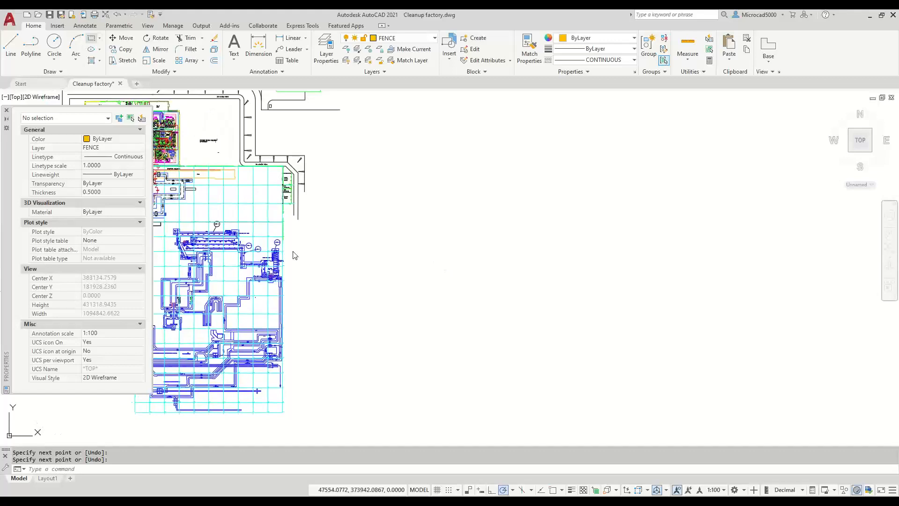
- Draw a tall, narrow FENCE-layer rectangle to the right of the gridded plant area
left_click(338, 418)
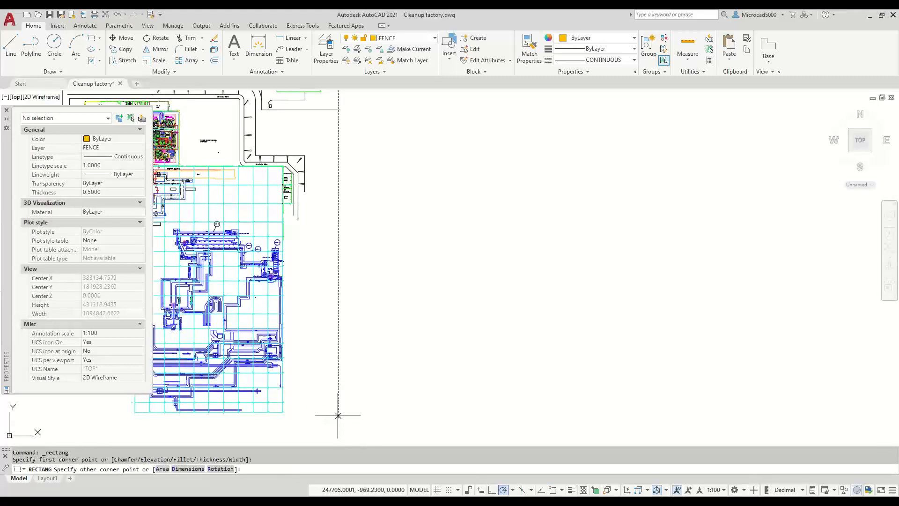
left_click(350, 113)
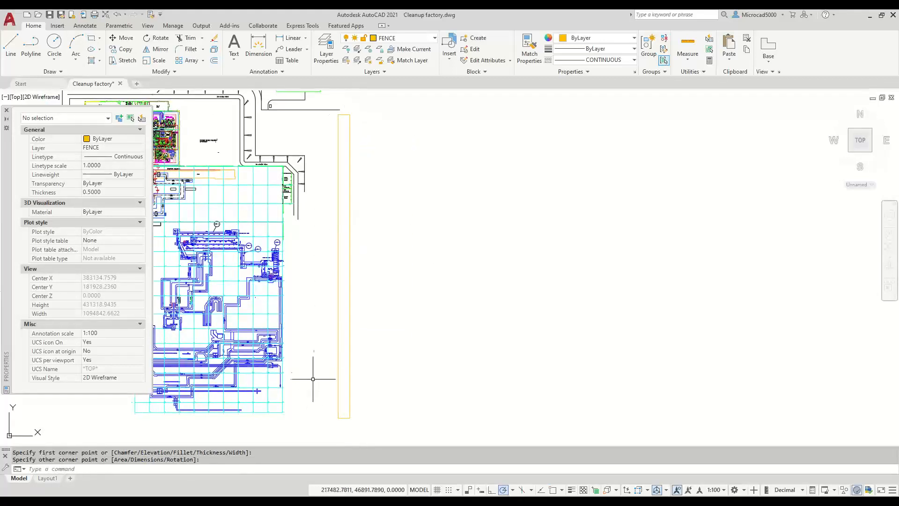
middle_click_drag(434, 293, 539, 277)
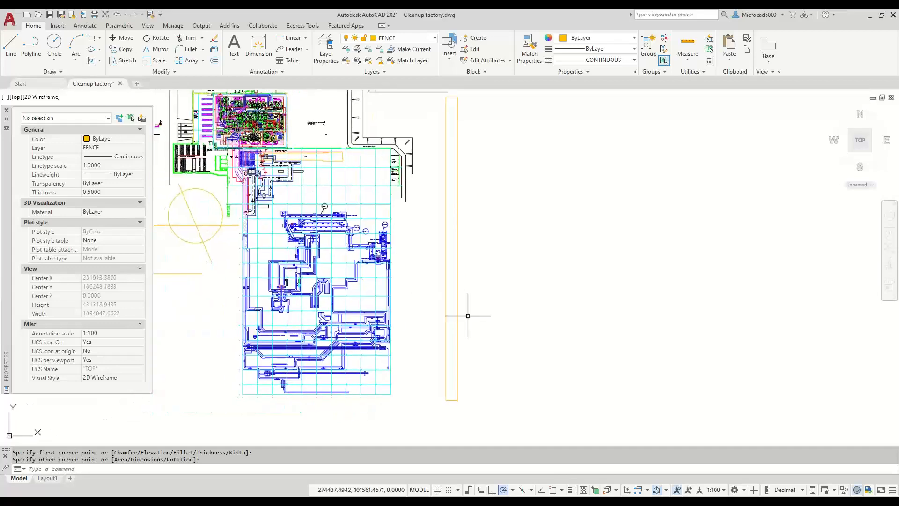
scroll(406, 250, "up", 4)
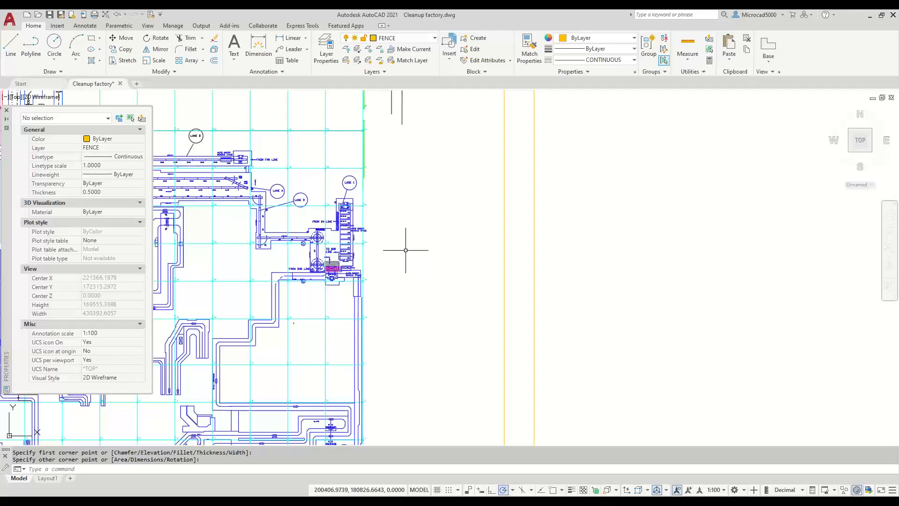
scroll(447, 273, "down", 4)
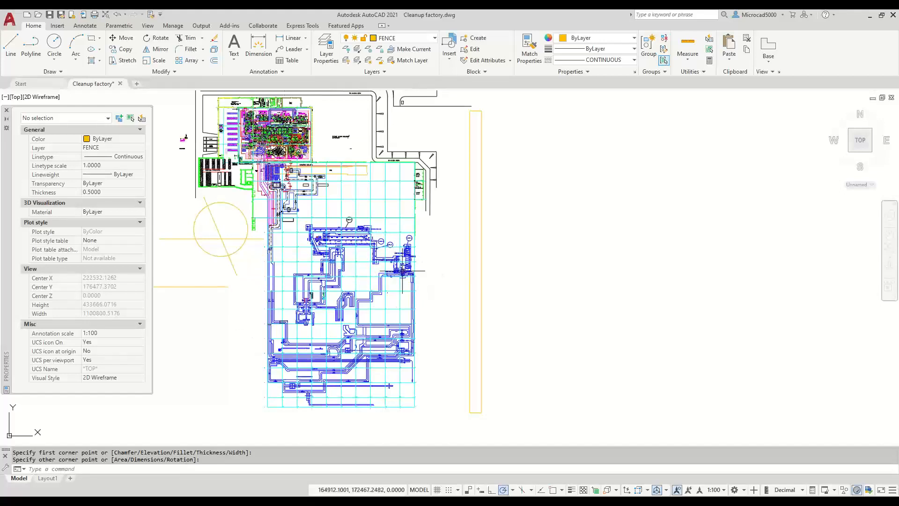
- Isolate the new tall rectangle so it is the only object shown
left_click(469, 308)
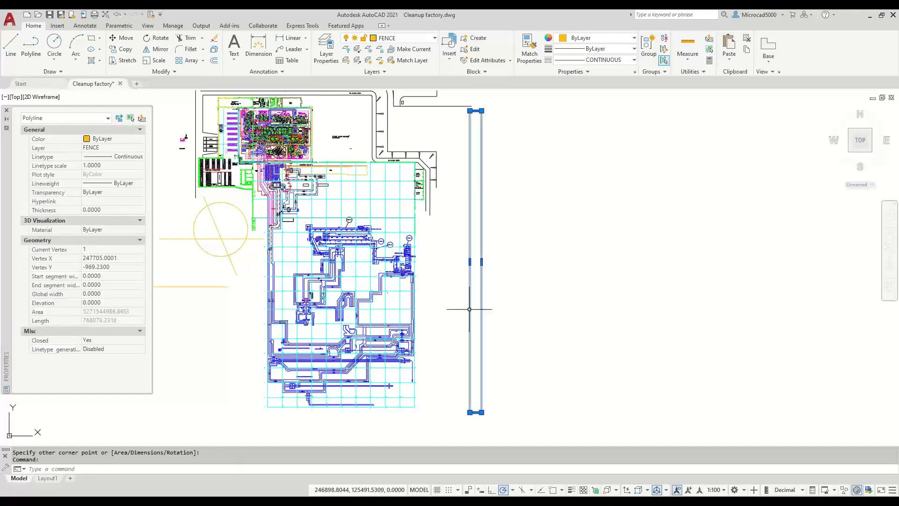
right_click(557, 50)
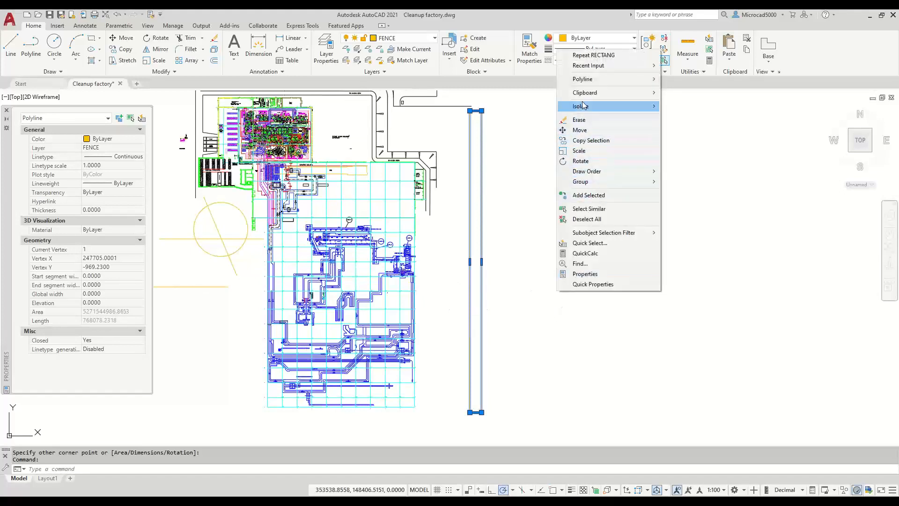
mouse_move(636, 108)
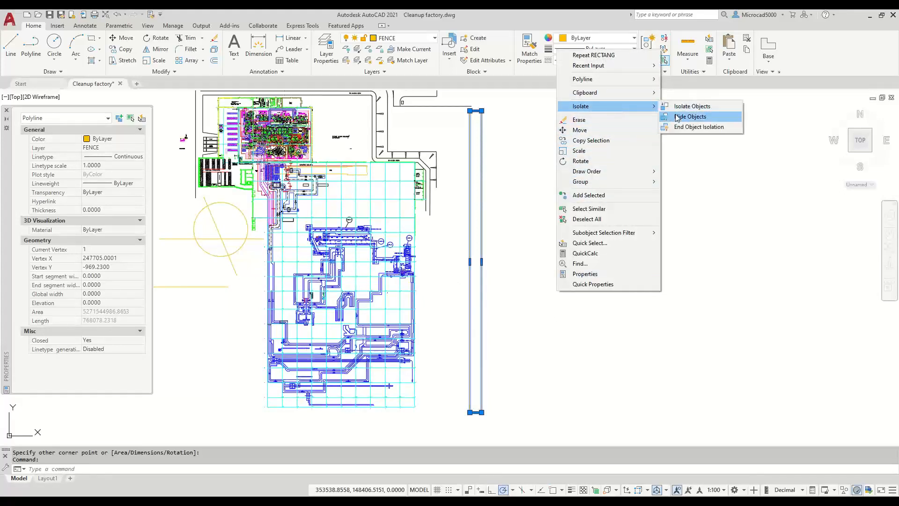
left_click(682, 107)
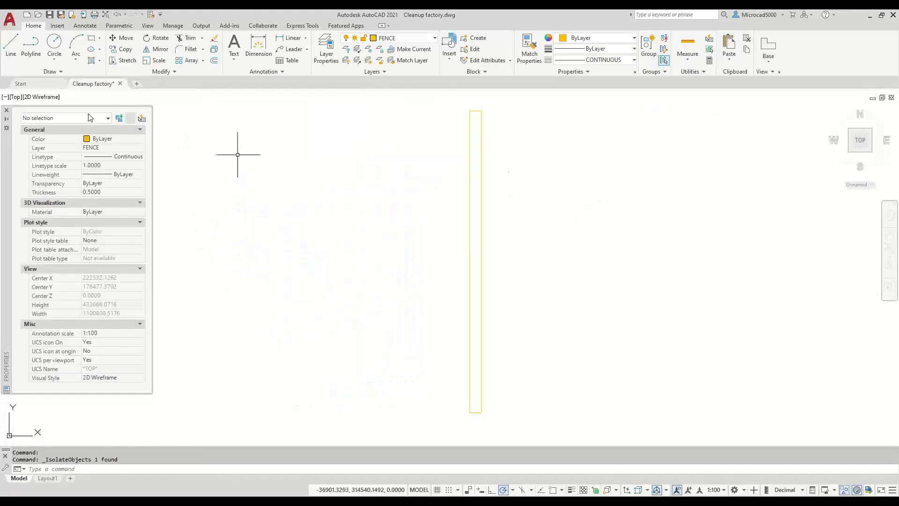
- Add a trial solid yellow hatch inside the rectangle, then delete it
left_click(92, 61)
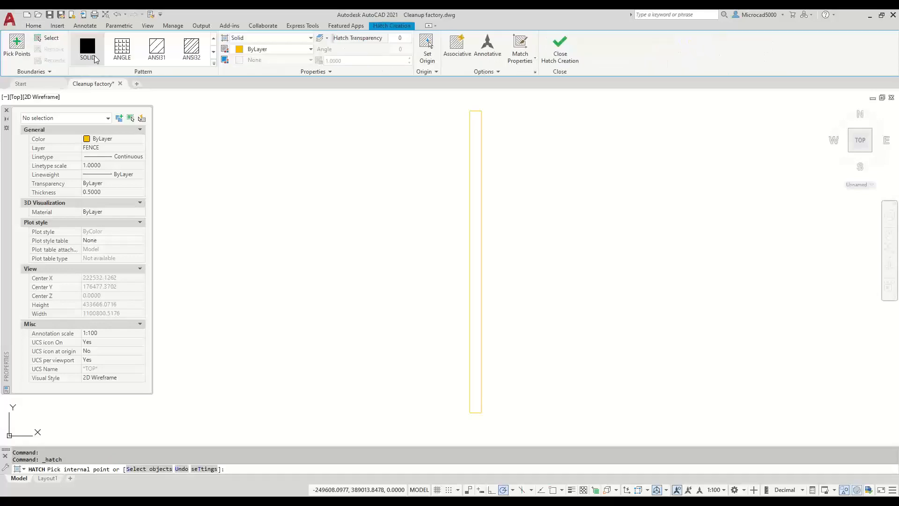
left_click(475, 219)
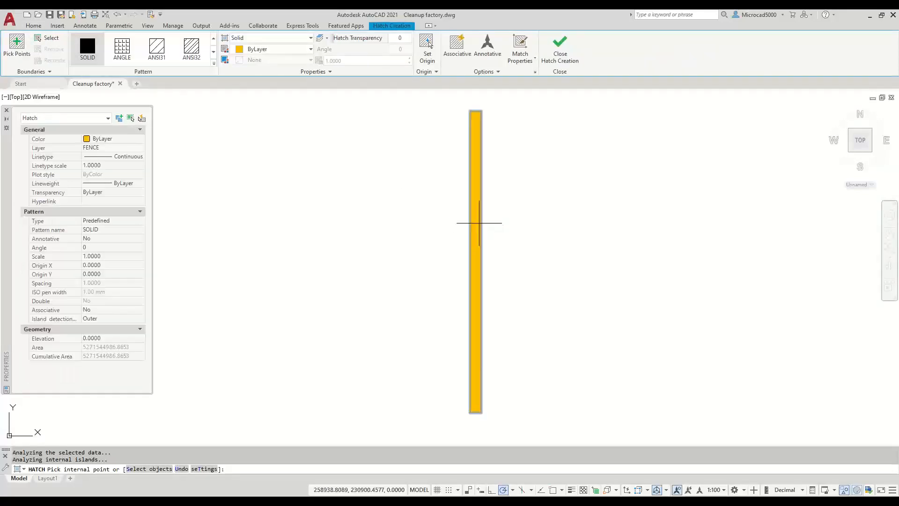
left_click(557, 51)
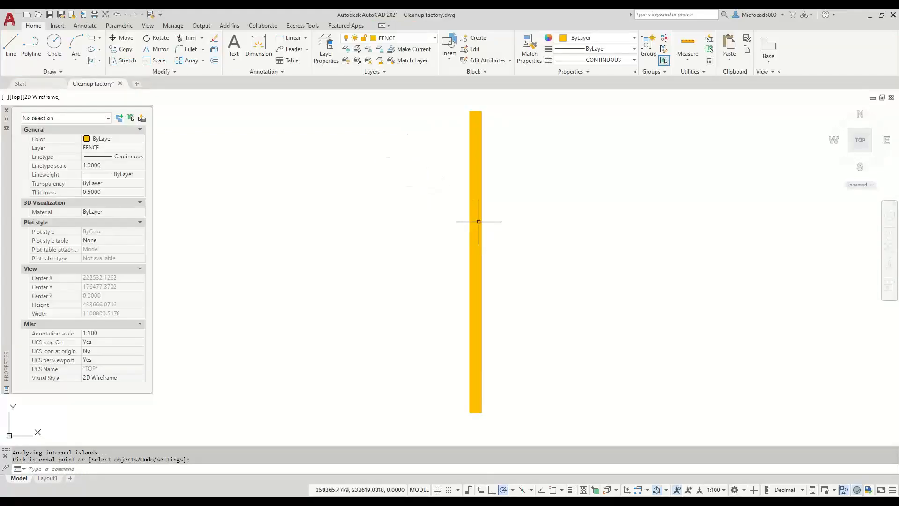
left_click(478, 223)
key("Delete")
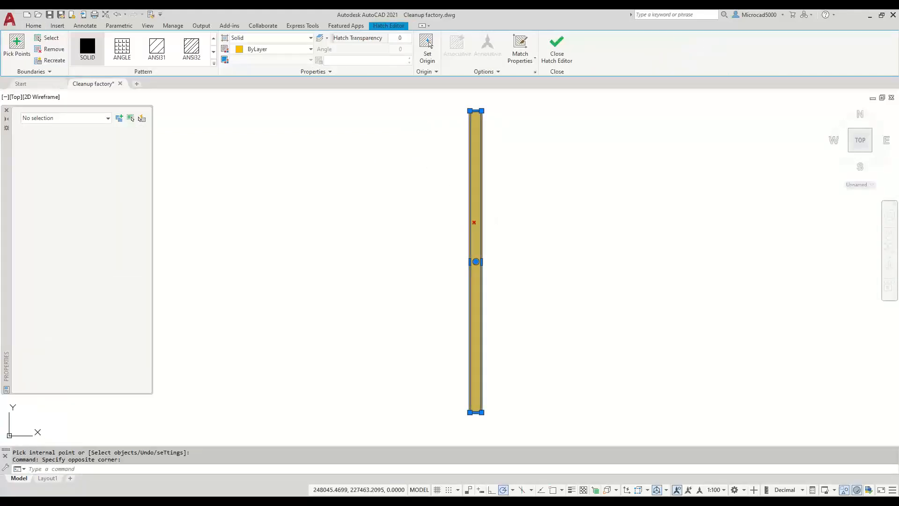
right_click(327, 190)
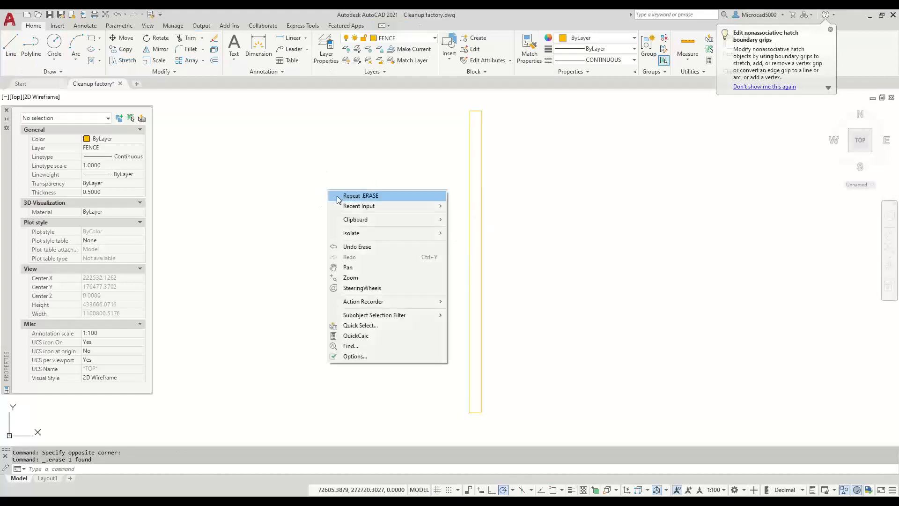
- End object isolation so all 21902 objects return, pan the plan, and start a hatch
mouse_move(359, 234)
left_click(487, 253)
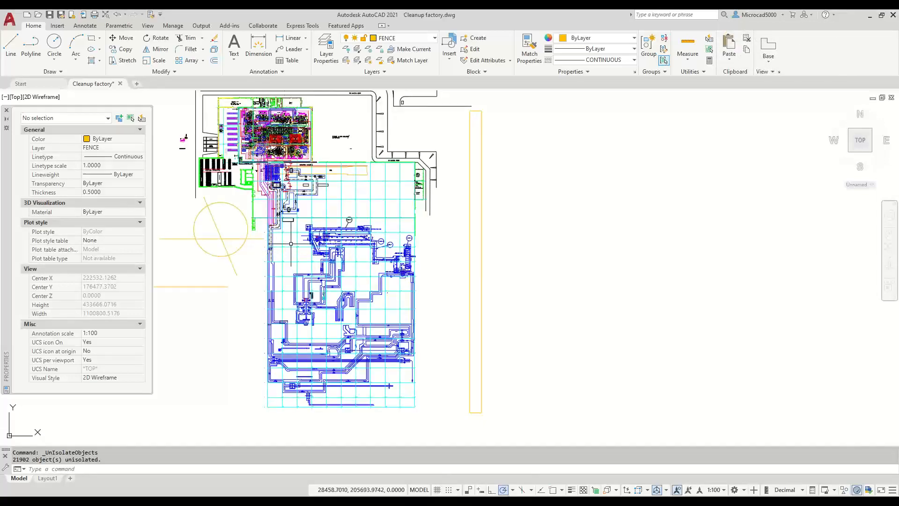
middle_click_drag(291, 244, 330, 277)
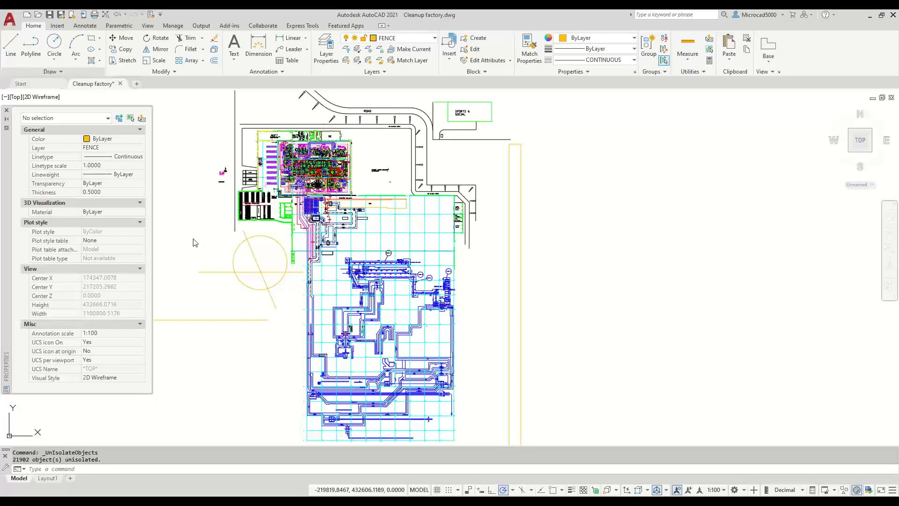
left_click(92, 60)
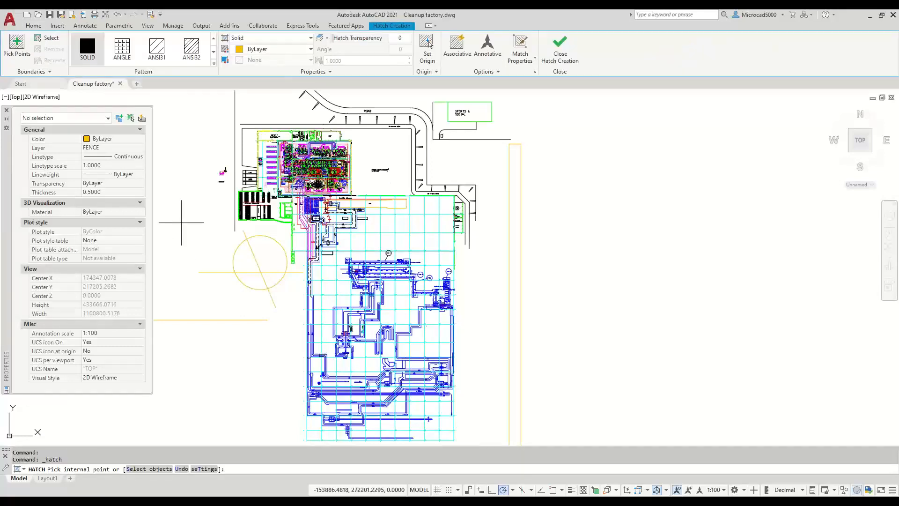
- Use the circle and its crossing lines as a boundary set and solid-fill two opposite wedges
left_click(45, 71)
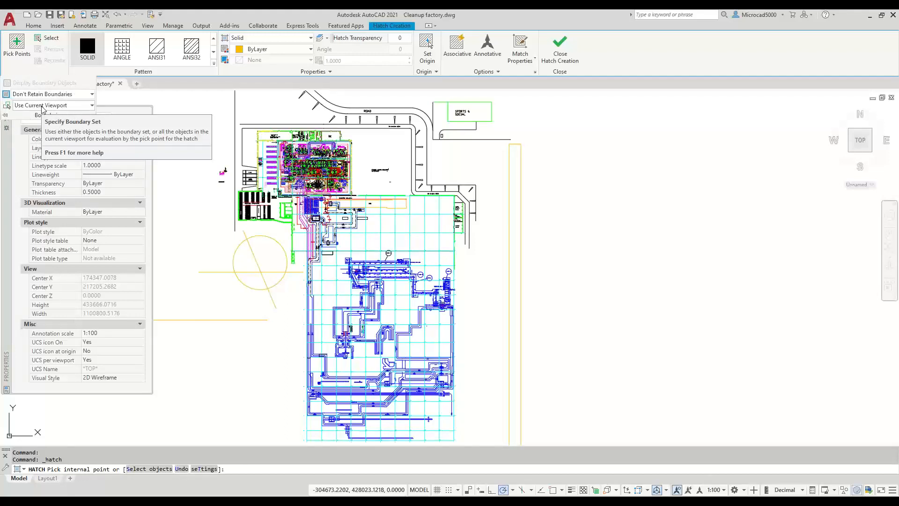
left_click(7, 107)
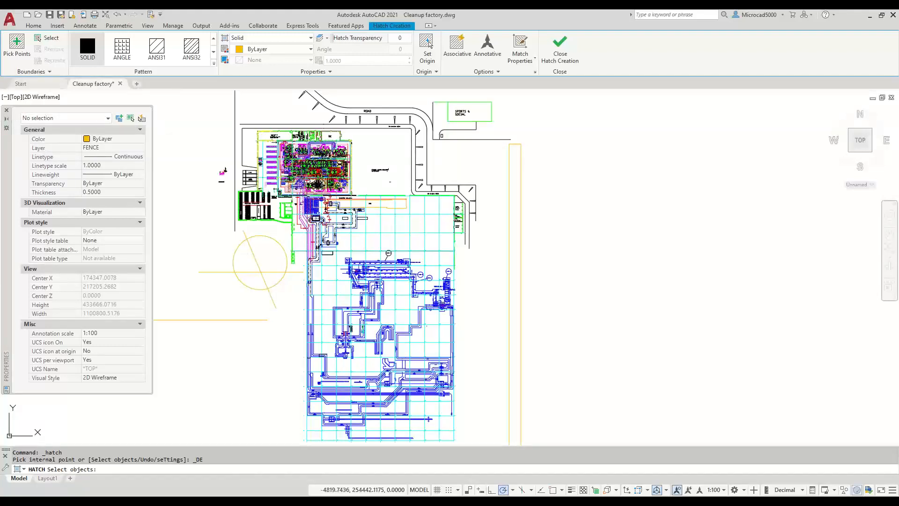
left_click(303, 237)
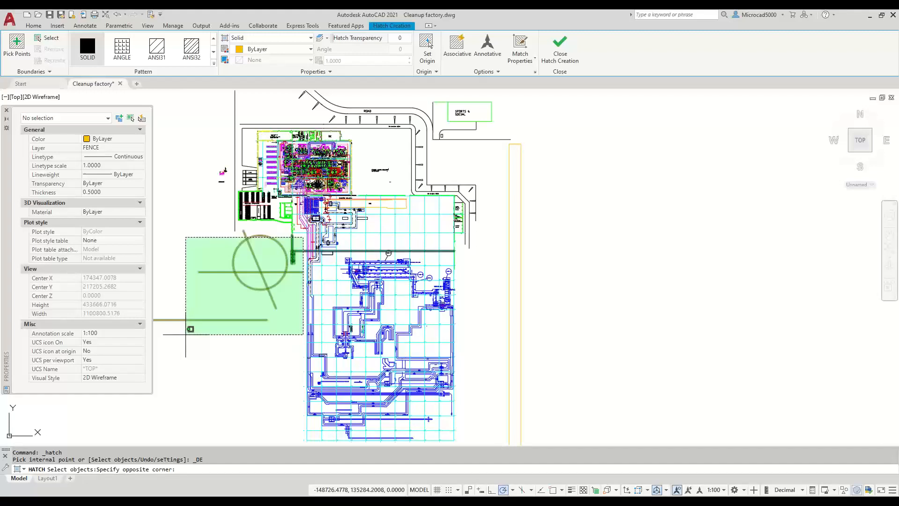
left_click(185, 334)
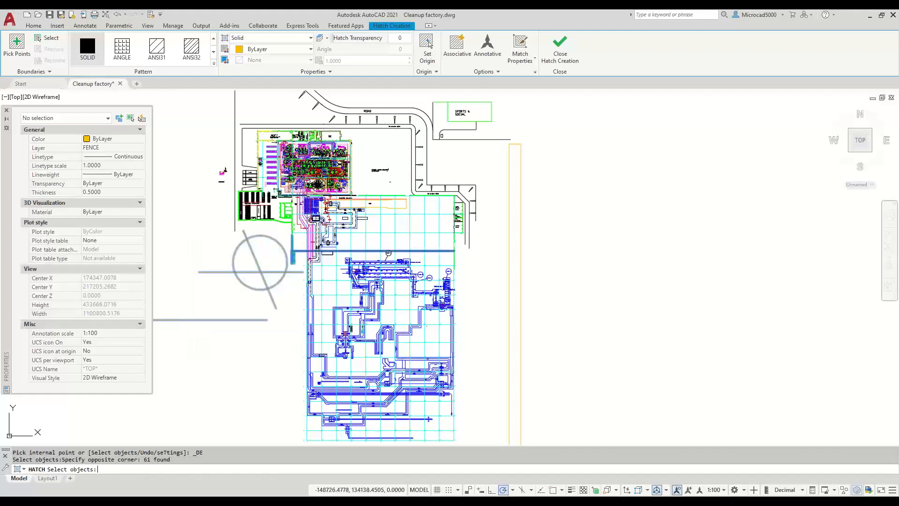
key("Return")
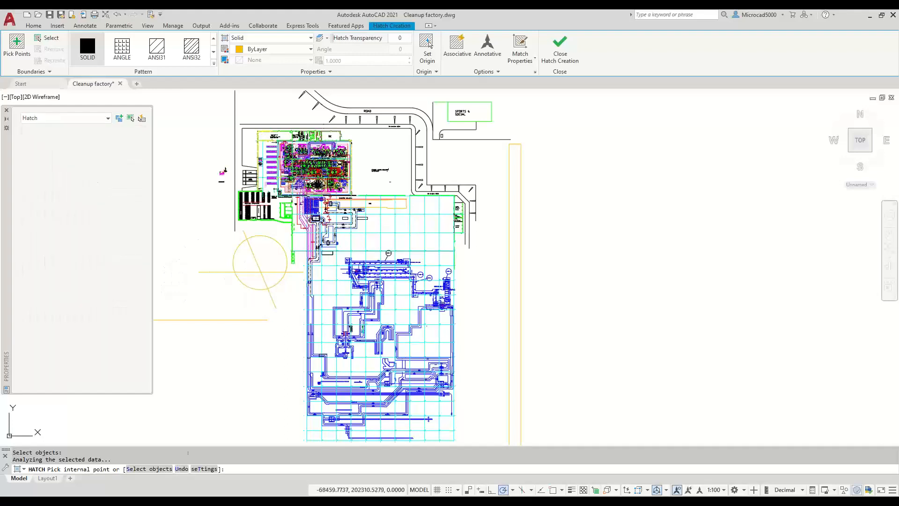
left_click(248, 280)
left_click(269, 253)
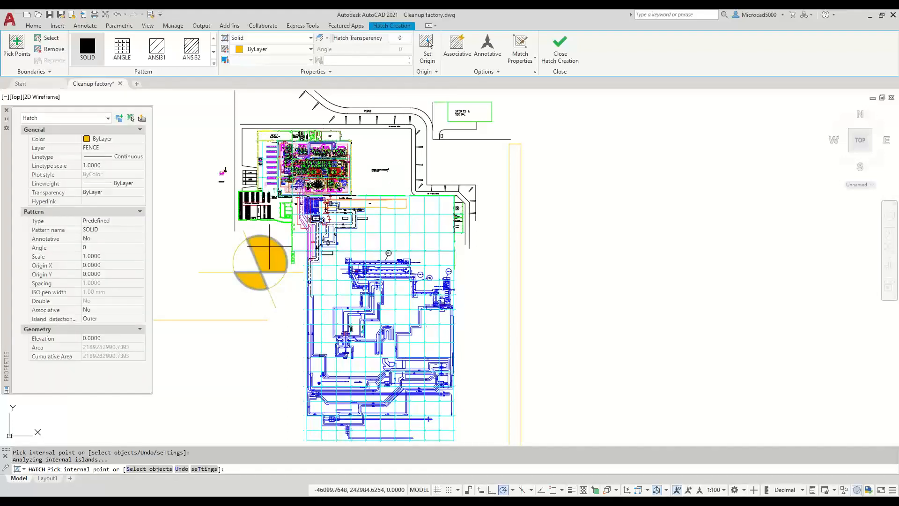
left_click(557, 53)
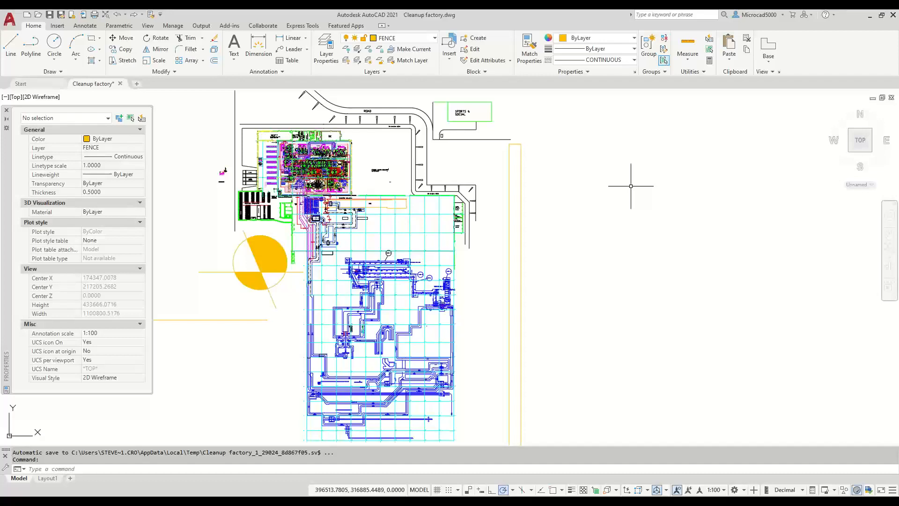
- Create a new drawing from the acadiso.dwt template
left_click(27, 14)
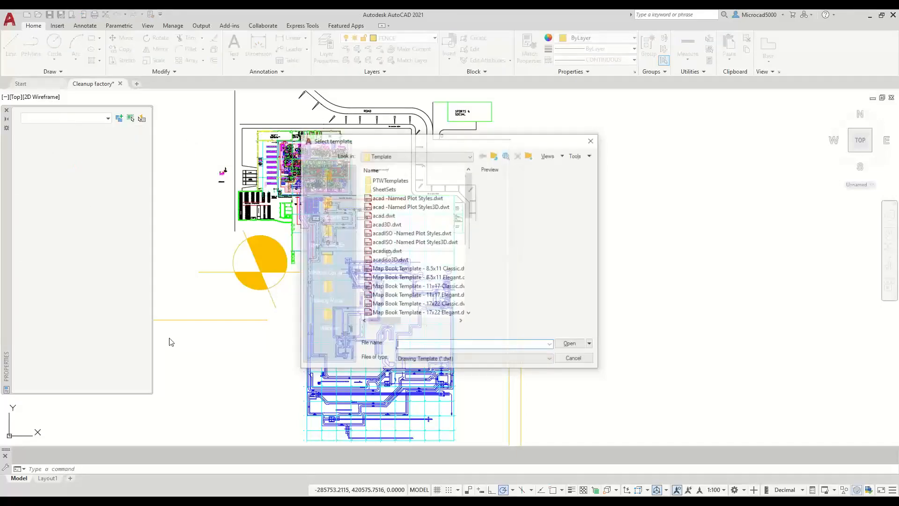
left_click(379, 252)
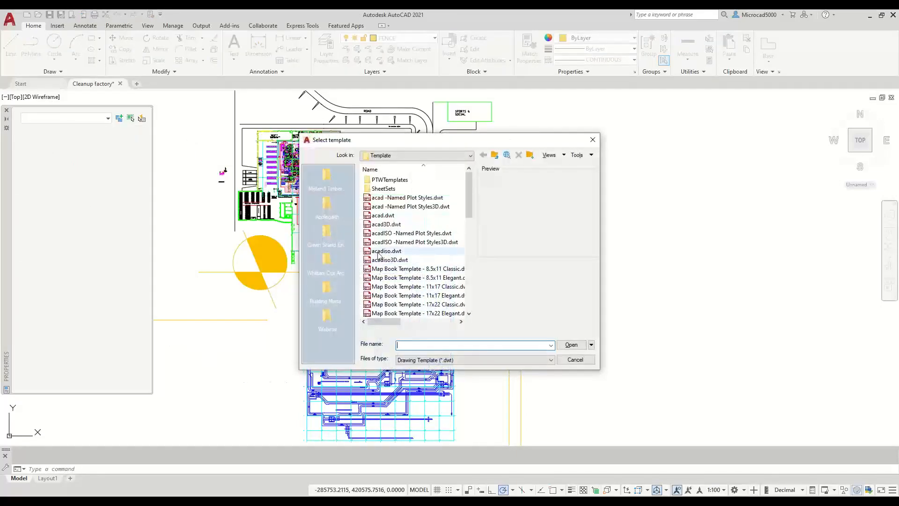
left_click(572, 345)
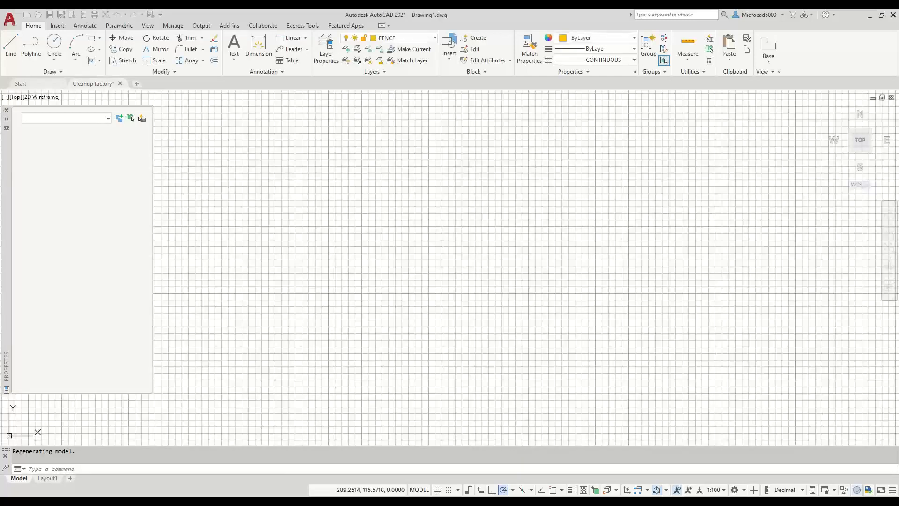
- Turn off polar tracking, annotation visibility and the grid, and auto-hide the Properties palette
left_click(510, 490)
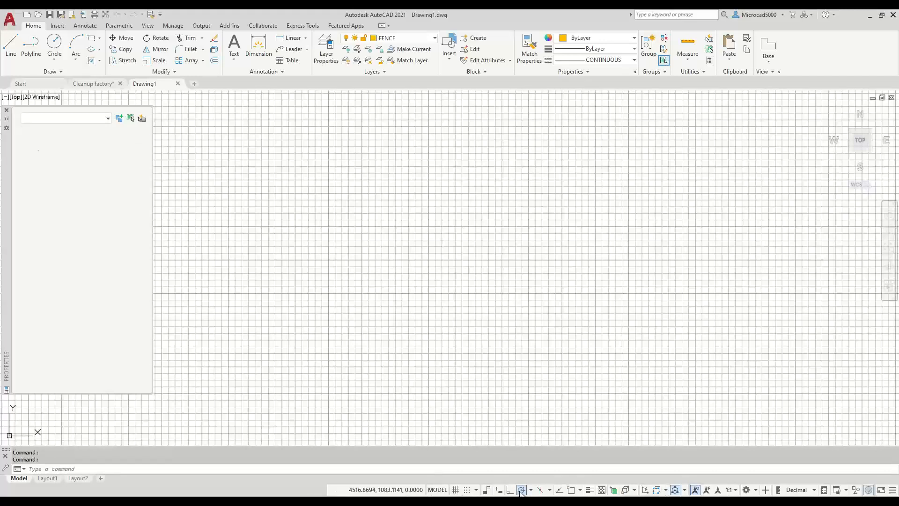
left_click(695, 489)
left_click(454, 490)
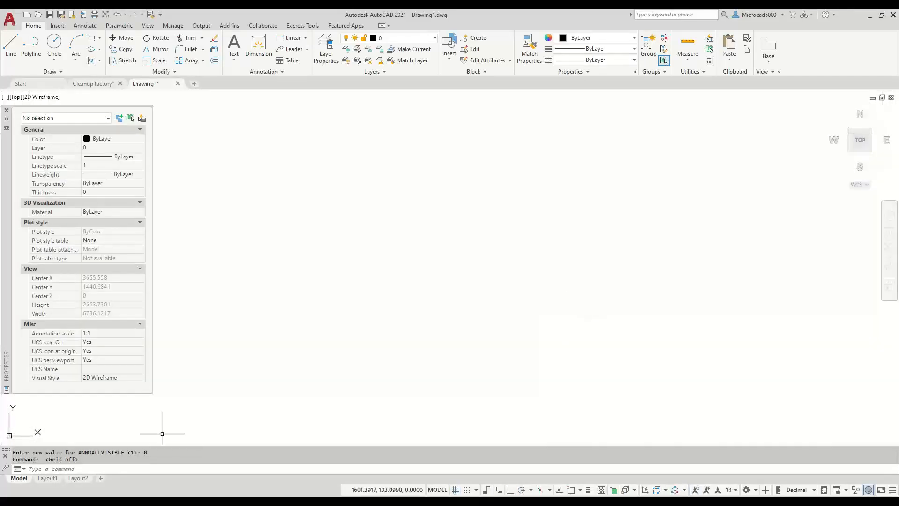
left_click(6, 120)
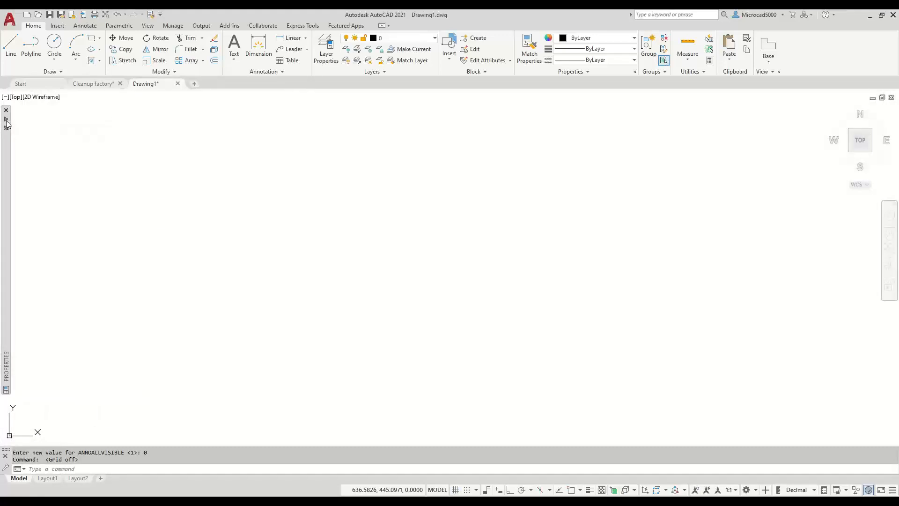
left_click(32, 415)
left_click(106, 409)
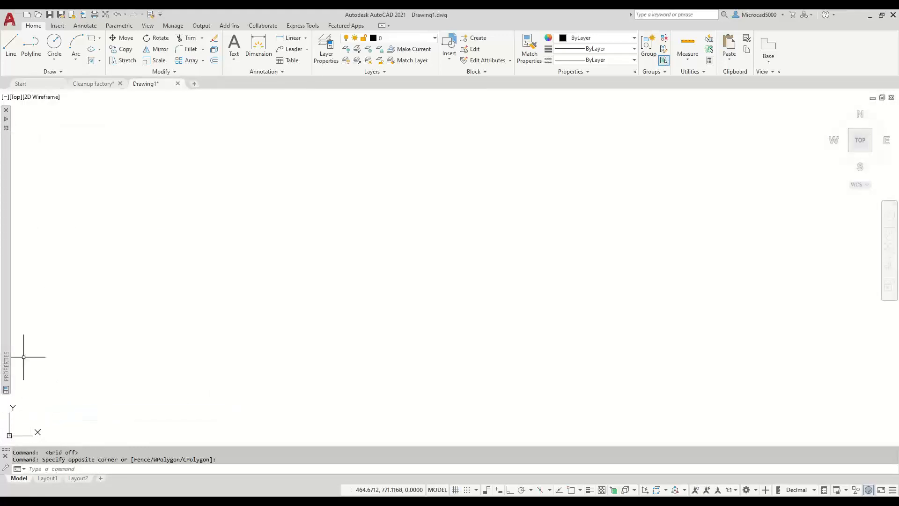
- Draw a large, slightly skewed closed four-sided polyline outline near the origin
left_click(31, 45)
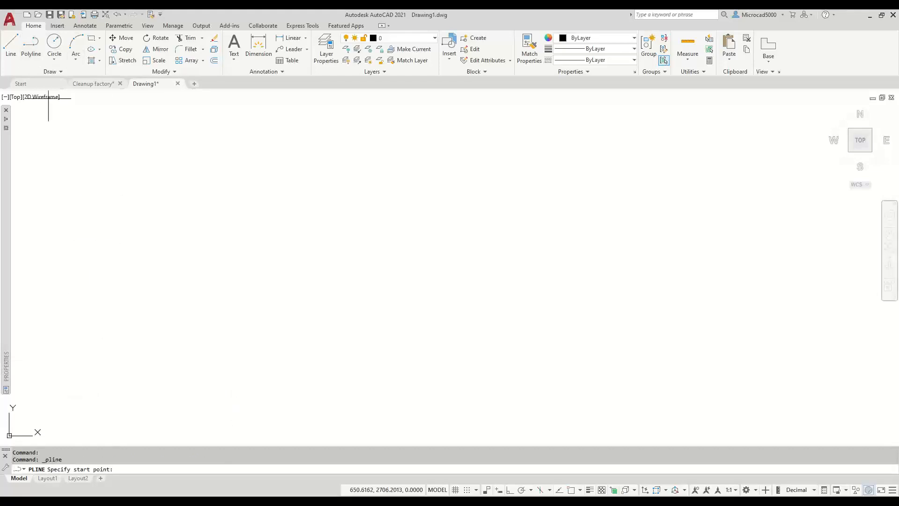
left_click(29, 417)
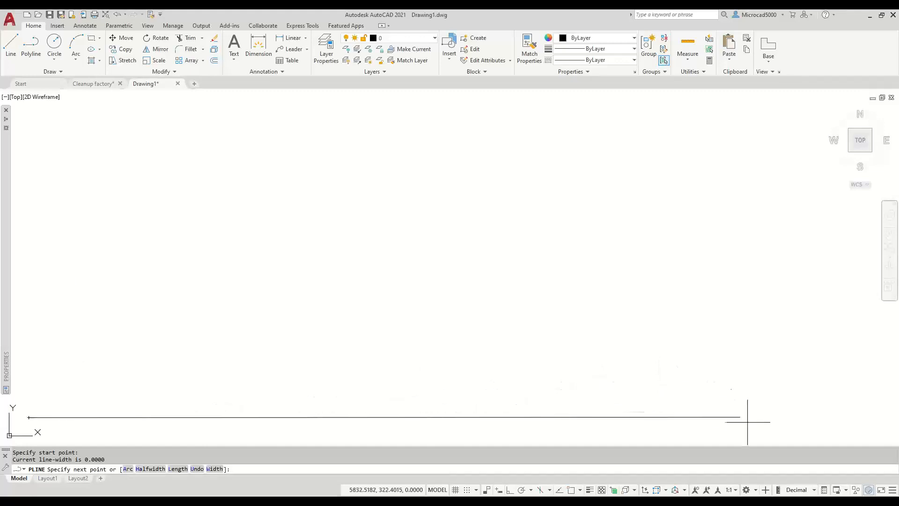
left_click(760, 430)
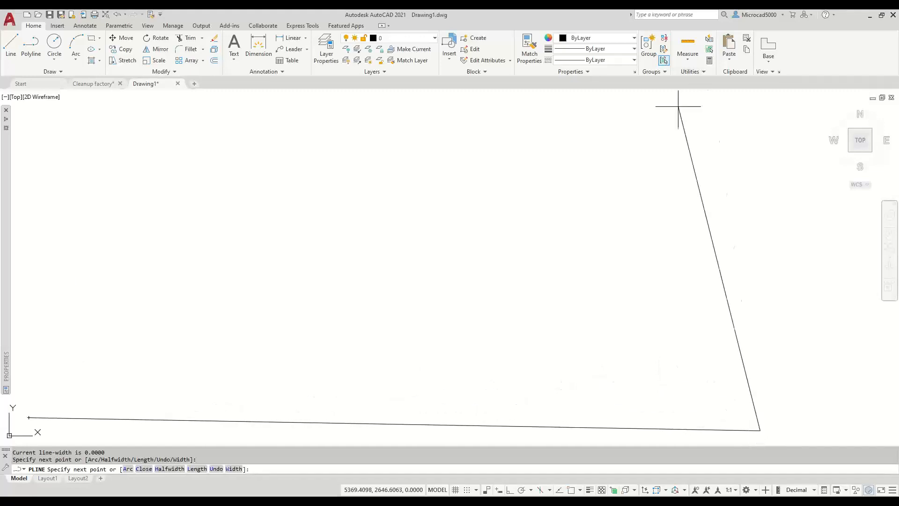
left_click(726, 107)
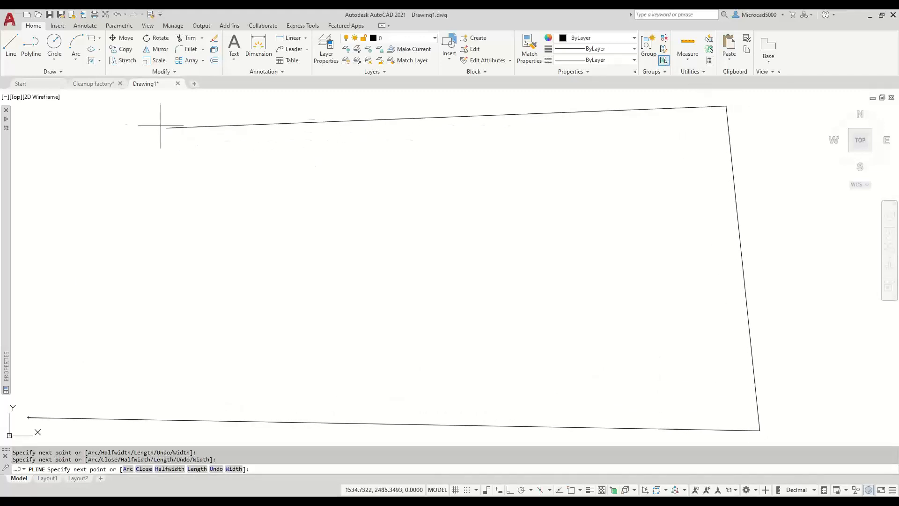
left_click(23, 111)
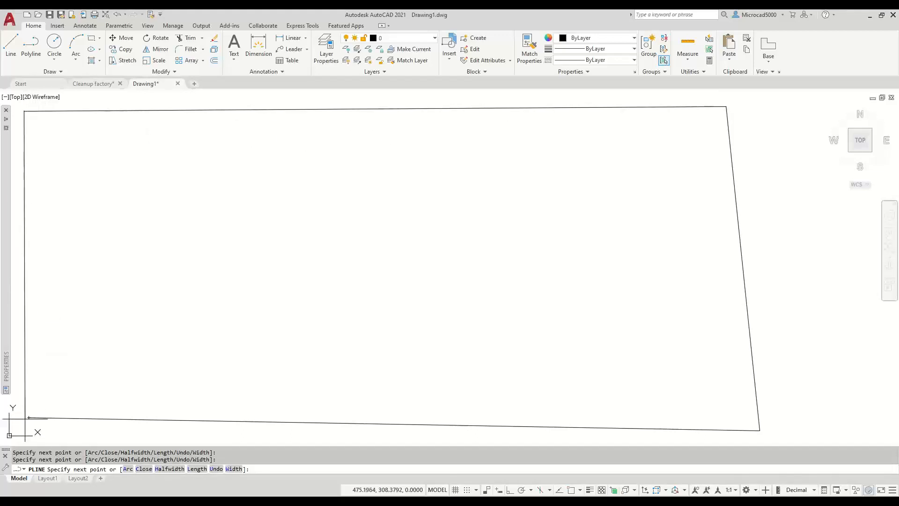
left_click(27, 417)
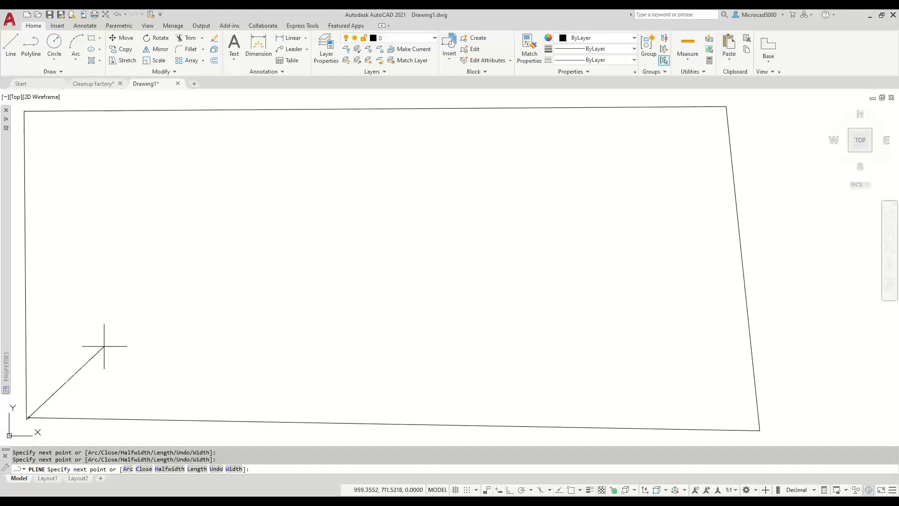
key("Escape")
- Zoom and pan until the whole four-sided outline fits in the viewport
mouse_move(99, 354)
middle_mouse_down()
mouse_move(100, 364)
mouse_move(204, 283)
mouse_move(396, 215)
middle_mouse_up()
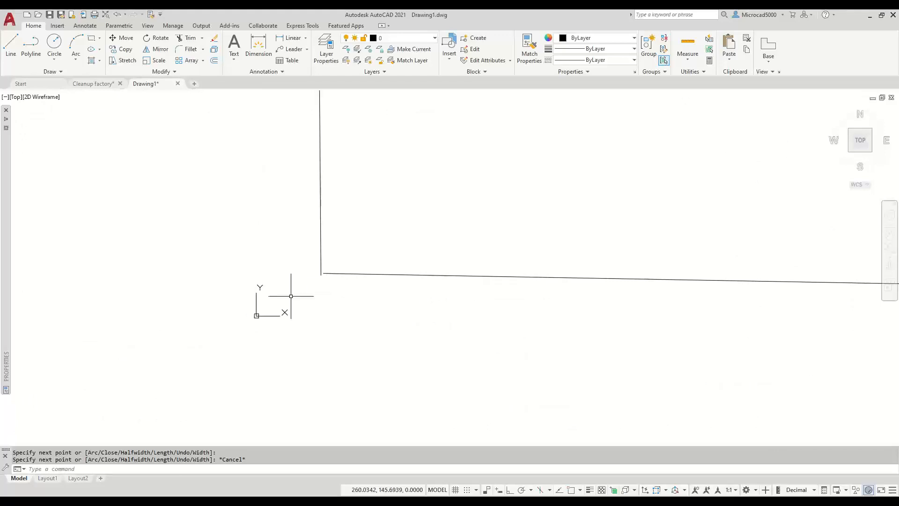
scroll(311, 263, "up", 3)
scroll(351, 323, "up", 4)
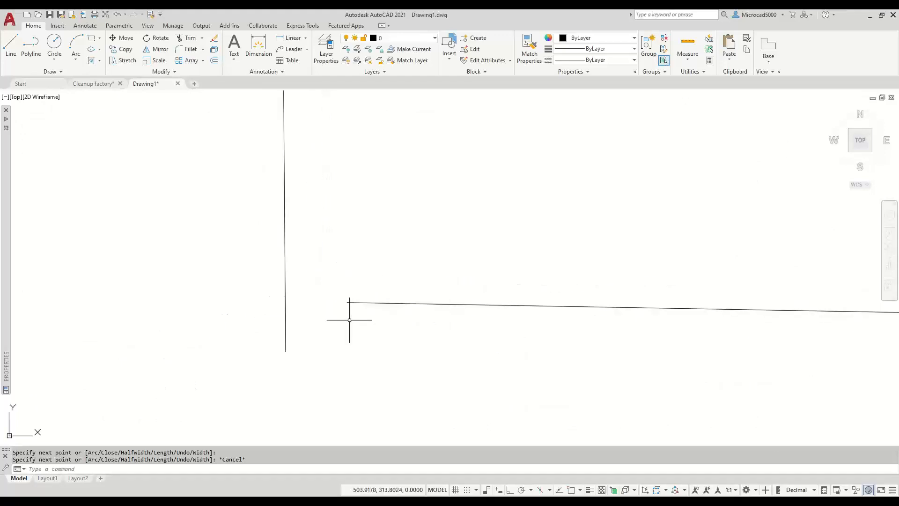
scroll(342, 314, "down", 2)
scroll(360, 313, "down", 3)
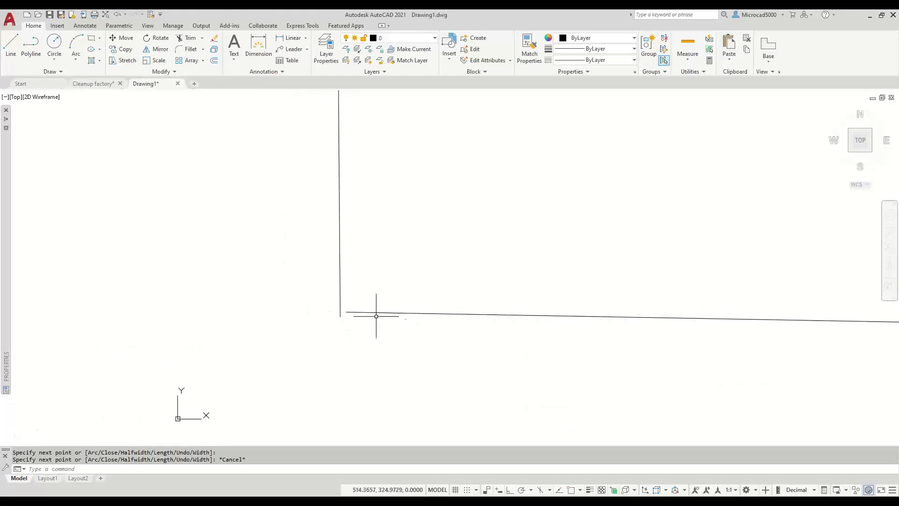
scroll(414, 308, "down", 5)
mouse_move(576, 206)
middle_mouse_down()
mouse_move(323, 232)
mouse_move(403, 239)
mouse_move(373, 238)
middle_mouse_up()
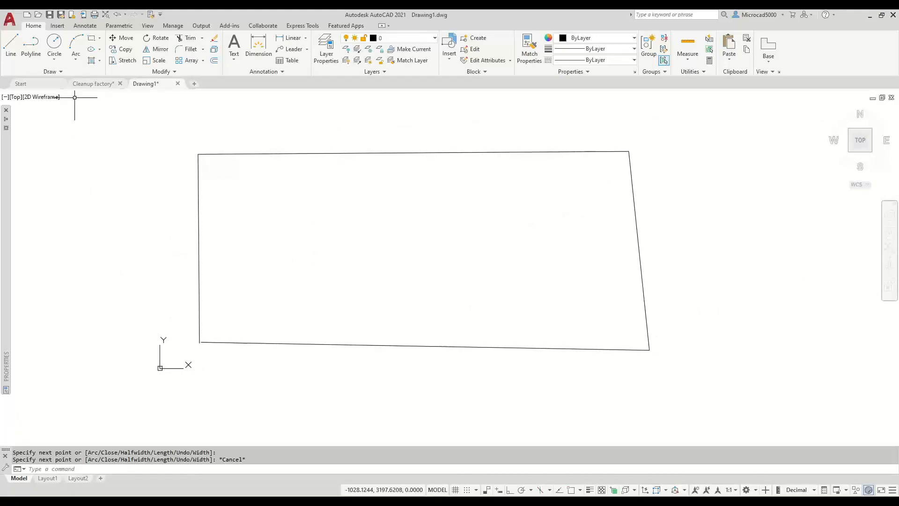
- Try a SOLID hatch inside the outline and cancel after the boundary error flags a gap
left_click(91, 61)
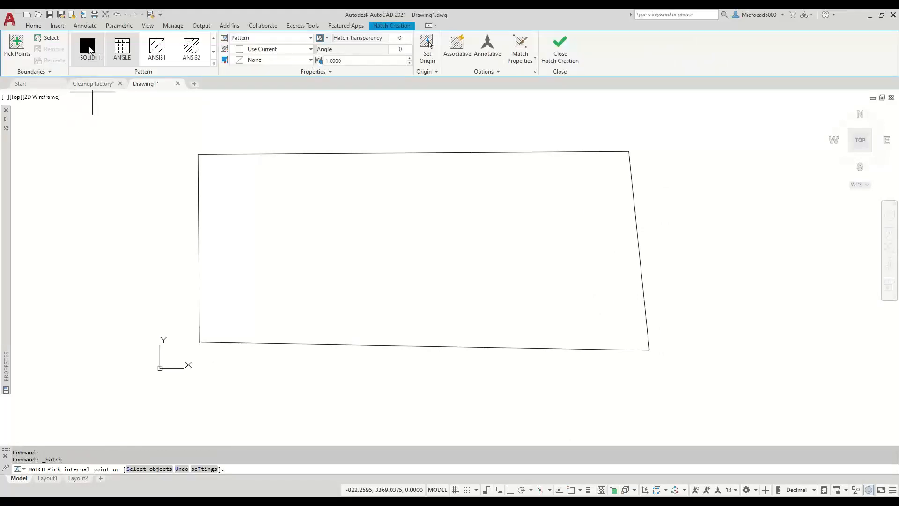
left_click(89, 49)
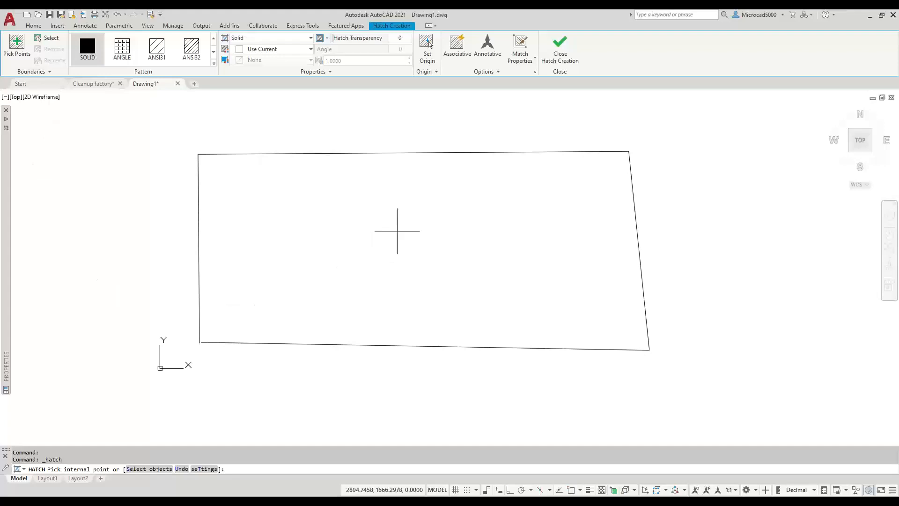
left_click(401, 238)
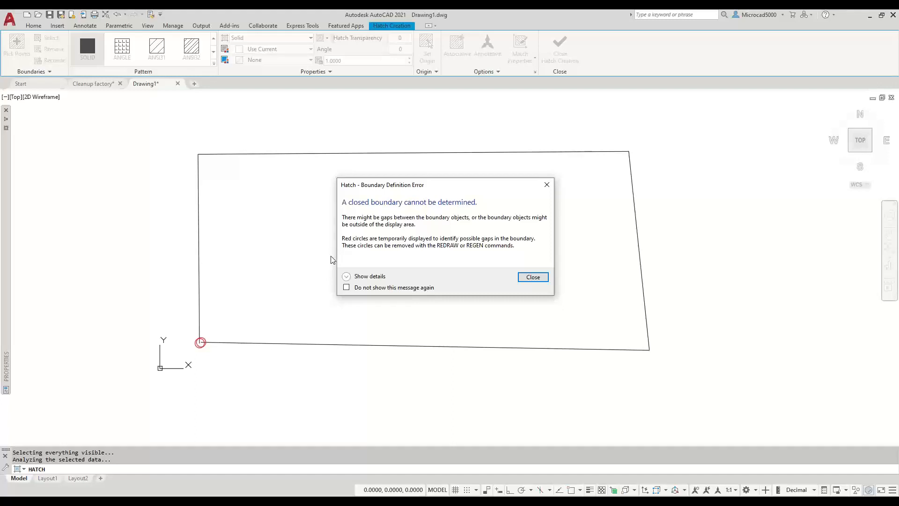
key("Escape")
key("Escape")
key("Escape")
key("Escape")
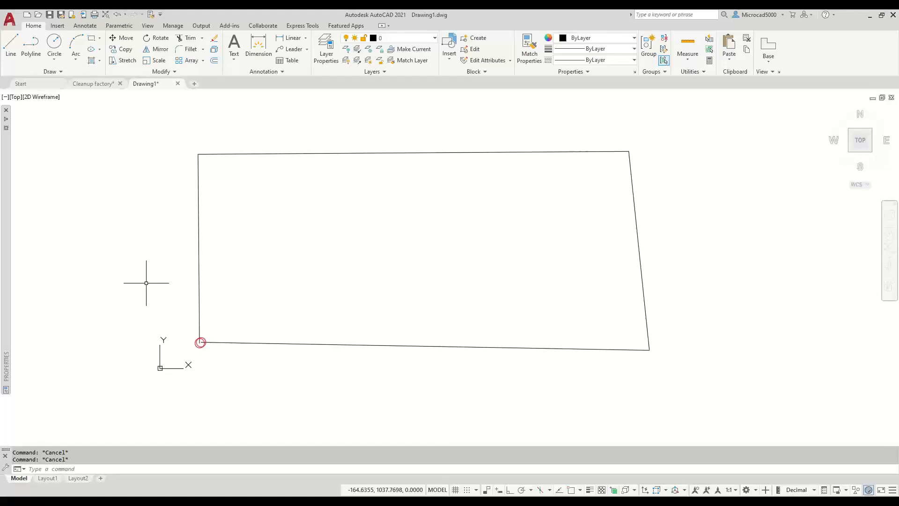
- Run REGENALL (REA) twice, zooming far out in between, to clear the red gap marker
type("REA")
key("Return")
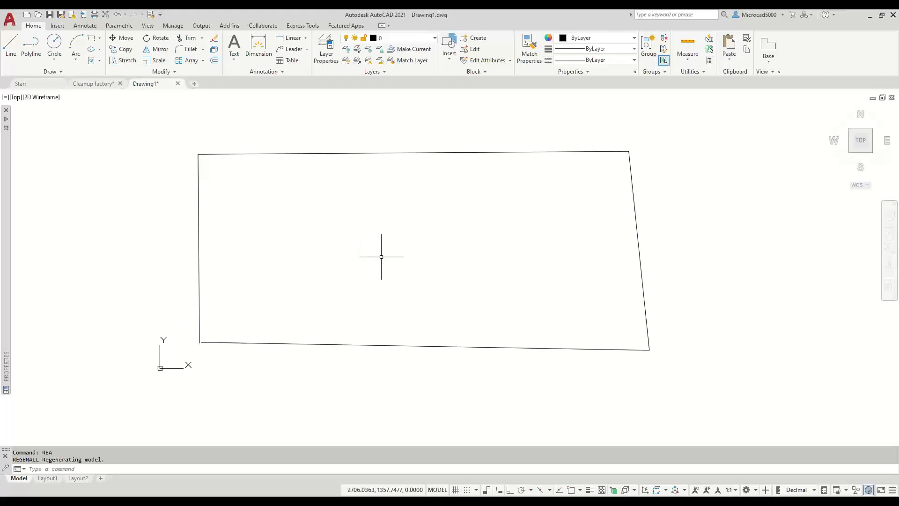
scroll(393, 258, "down", 4)
scroll(393, 258, "down", 4)
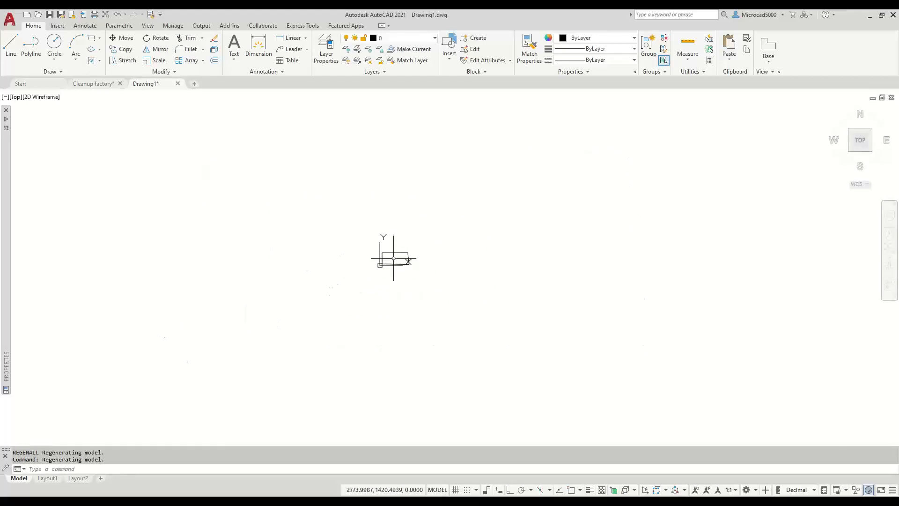
scroll(394, 258, "down", 3)
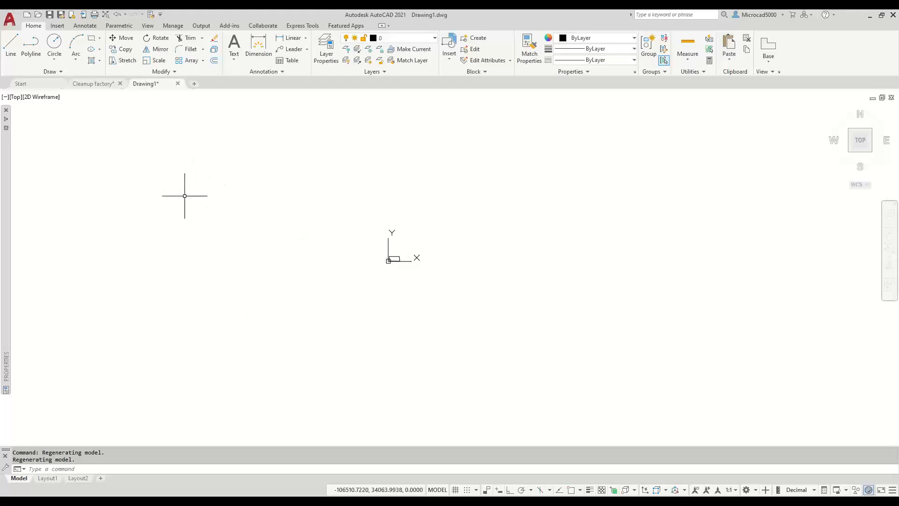
type("REA")
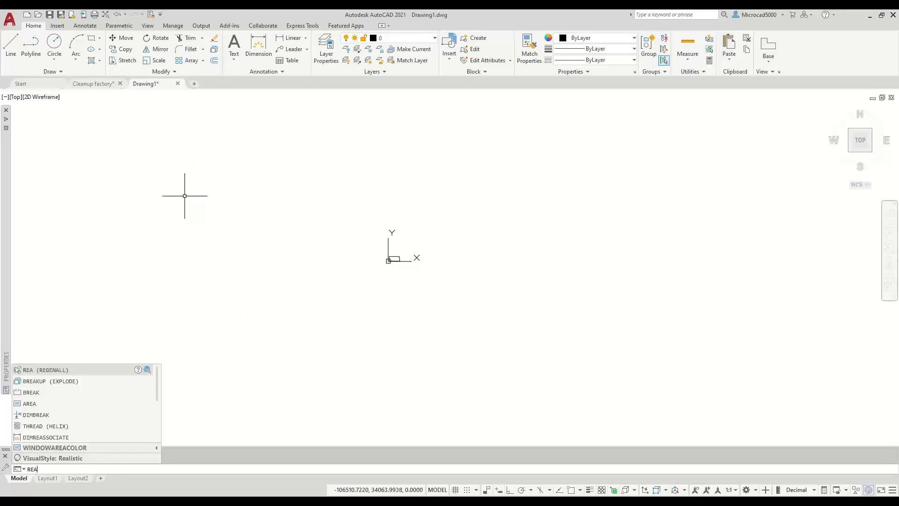
key("Return")
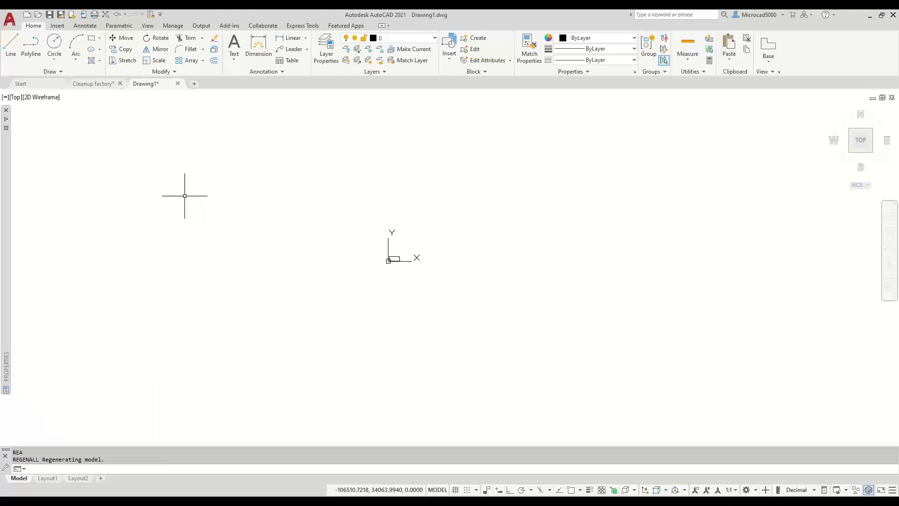
- Solid-hatch the inside of the small skewed outline and zoom in on the black fill
left_click(92, 61)
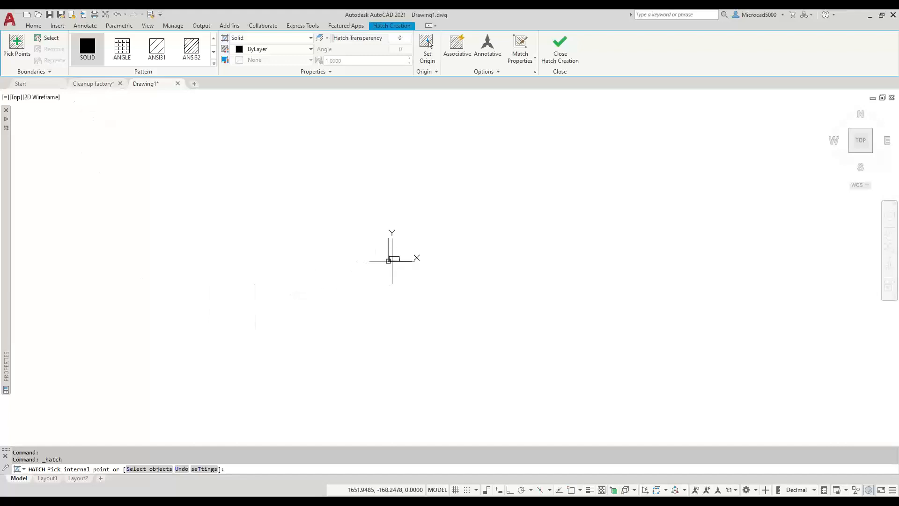
left_click(394, 258)
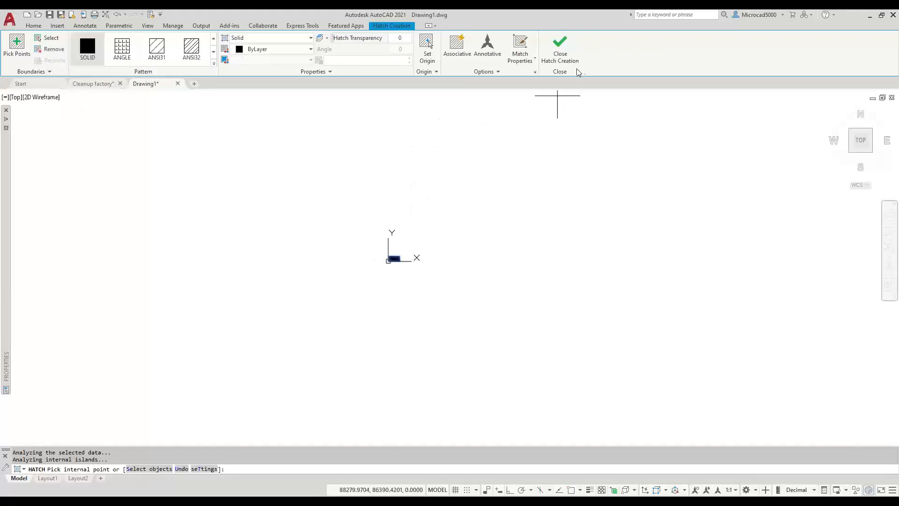
left_click(566, 59)
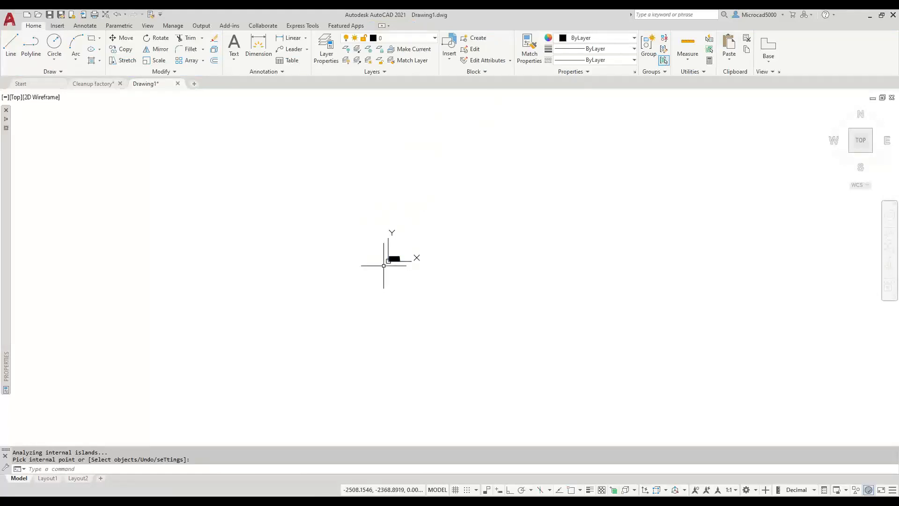
scroll(384, 259, "up", 5)
scroll(416, 249, "up", 8)
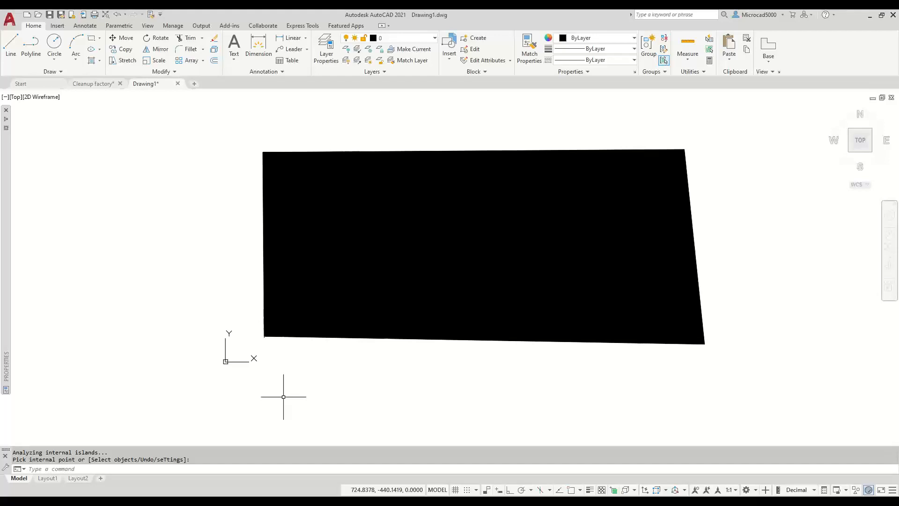
scroll(302, 360, "down", 10)
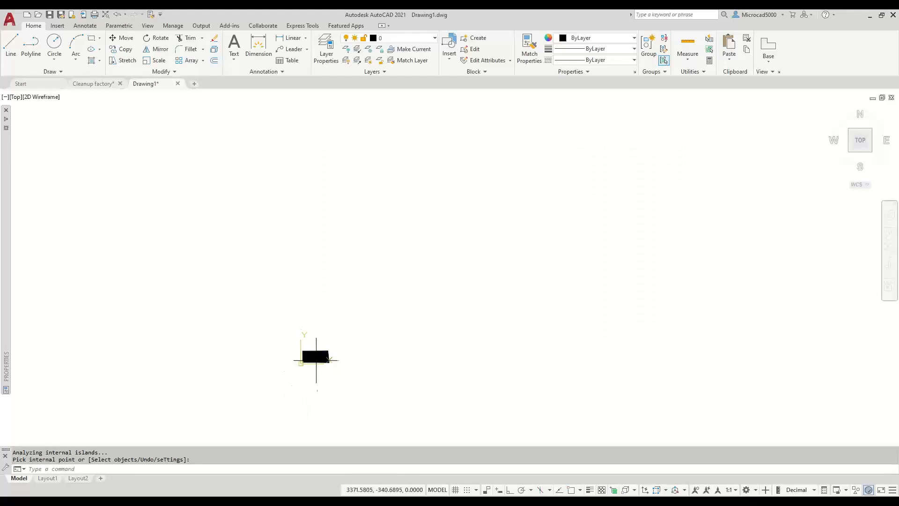
scroll(301, 361, "up", 8)
scroll(301, 364, "up", 4)
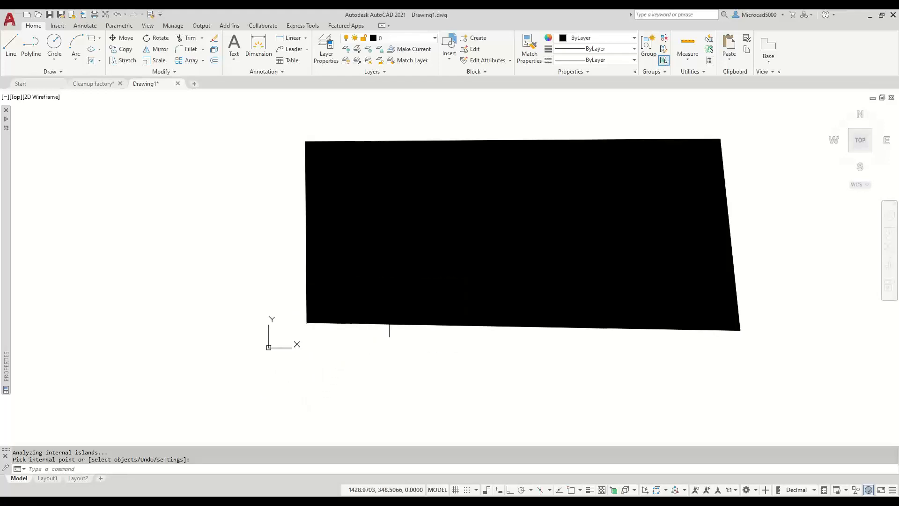
- Erase the solid hatch fill from Drawing1's outline and begin opening another drawing file
middle_click_drag(471, 271, 395, 278)
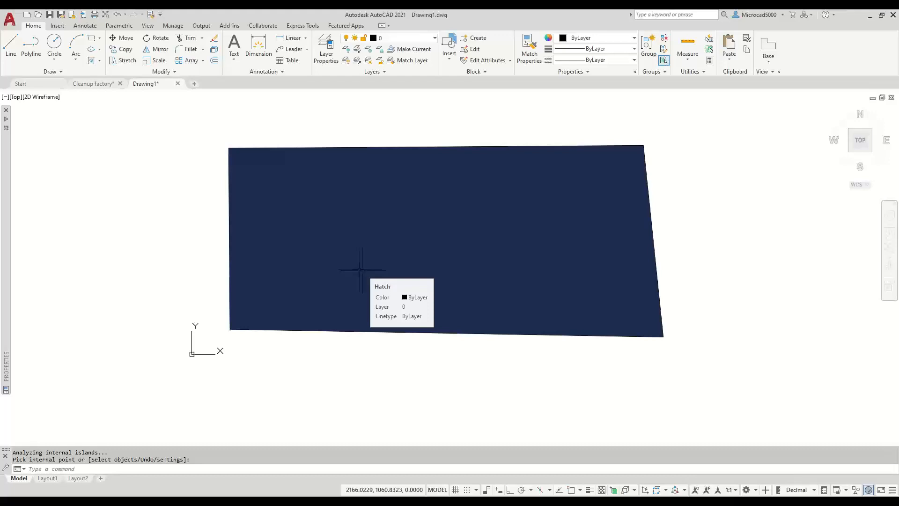
key("Return")
left_click(326, 238)
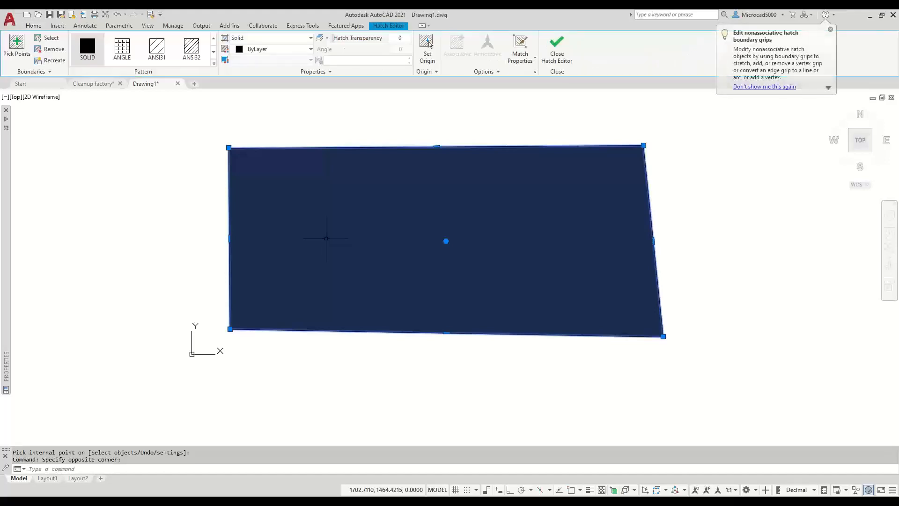
key("Delete")
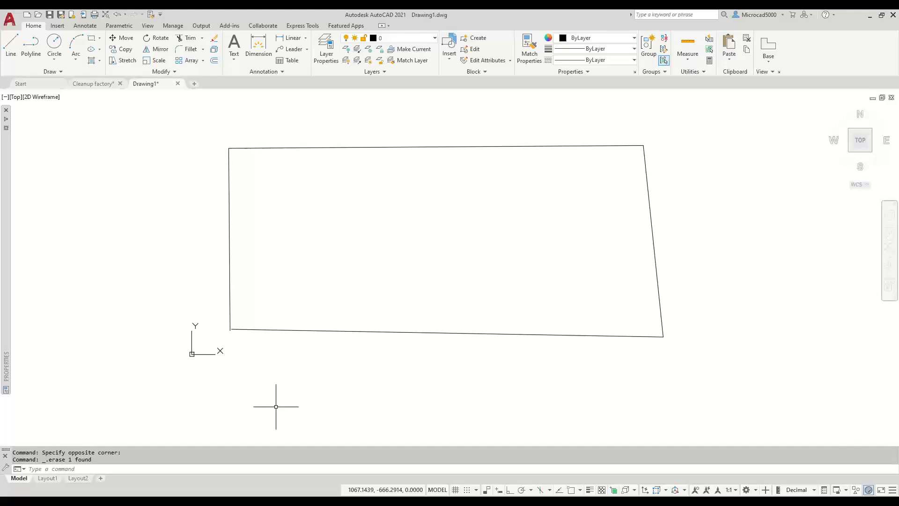
key("ctrl+o")
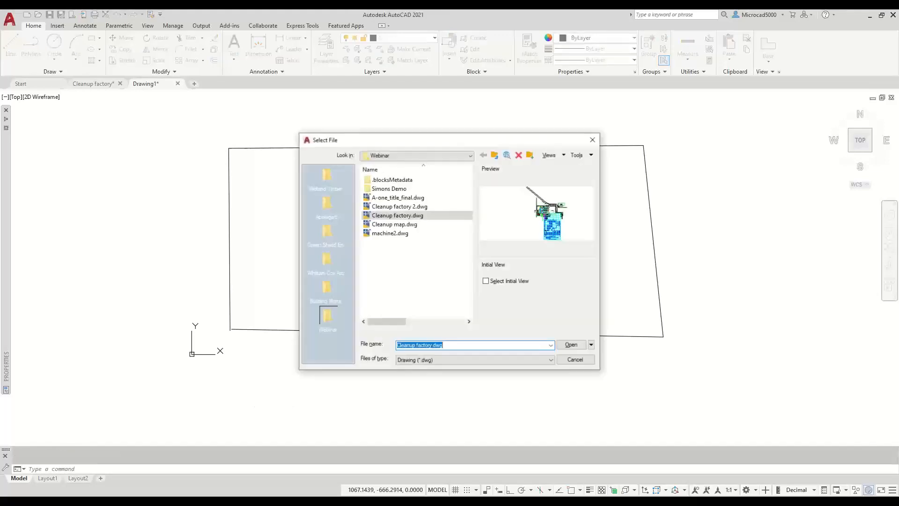
left_click(495, 155)
left_click(495, 156)
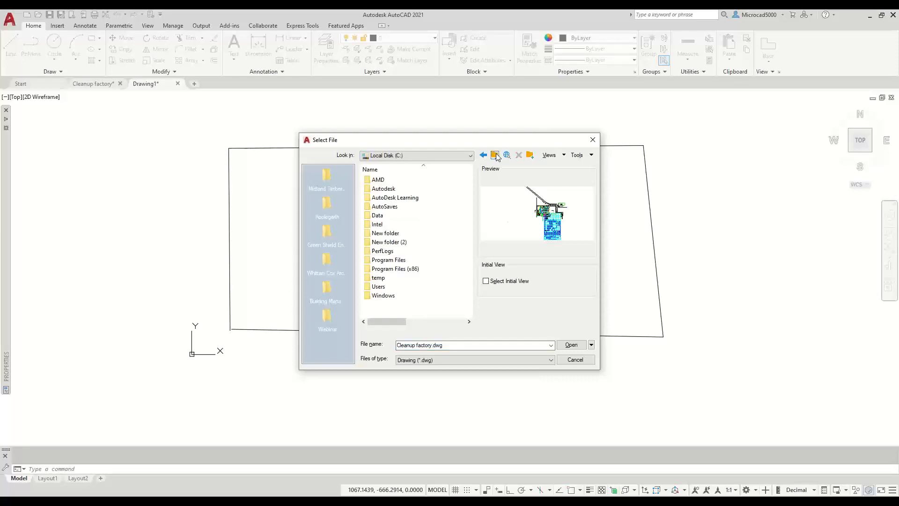
left_click(404, 199)
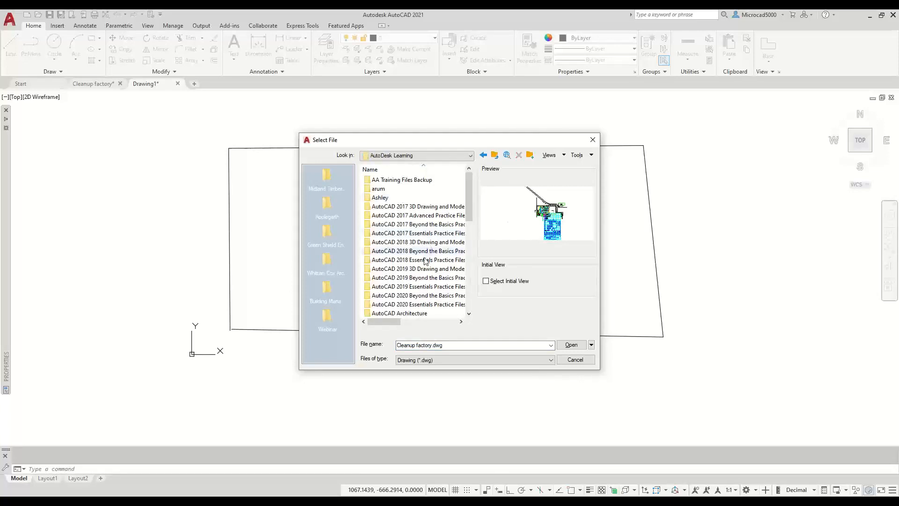
double_click(406, 304)
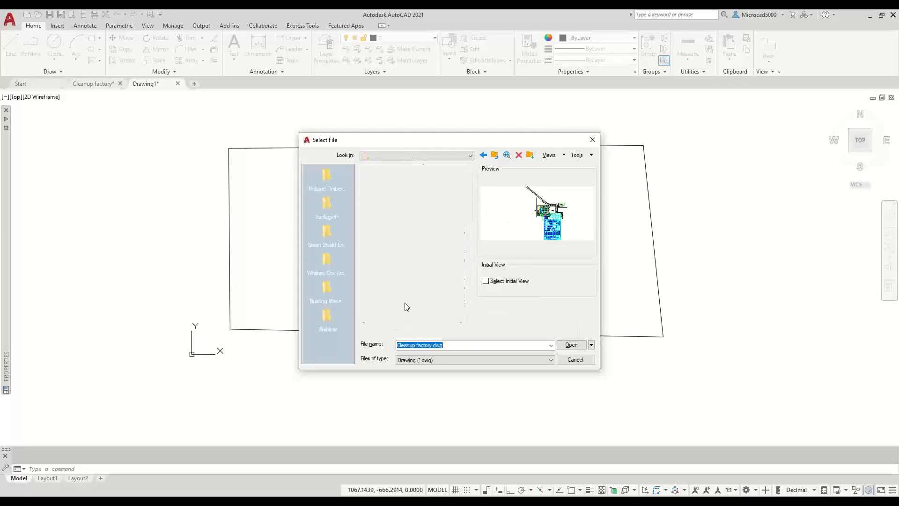
left_click(401, 233)
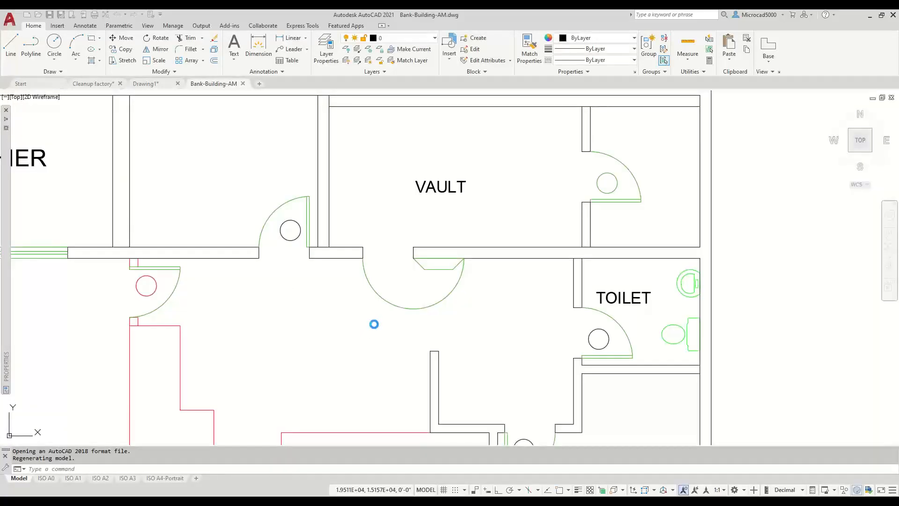
scroll(369, 342, "down", 4)
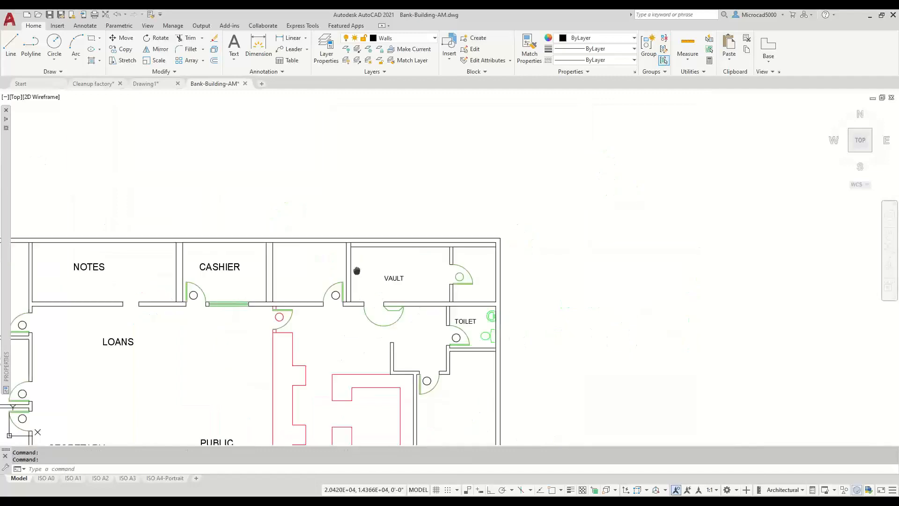
middle_click_drag(375, 326, 420, 168)
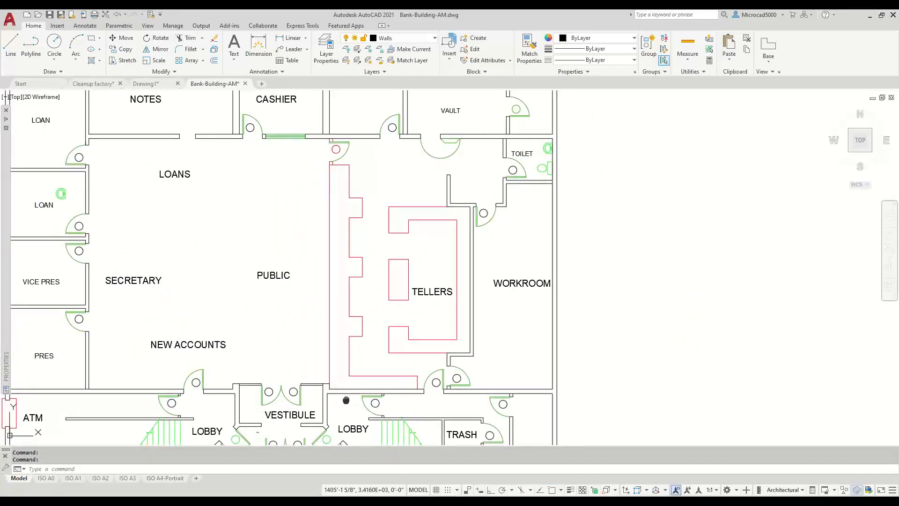
middle_click_drag(287, 399, 334, 258)
scroll(385, 280, "up", 5)
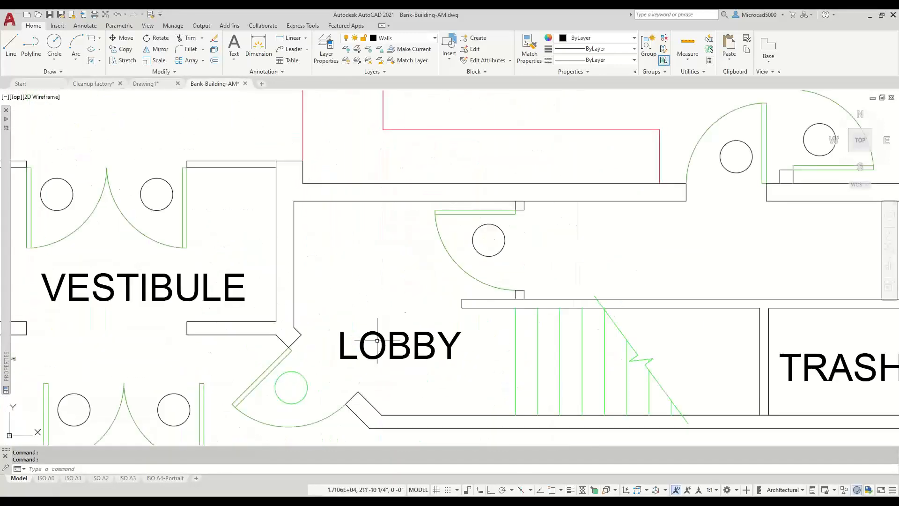
left_click(292, 403)
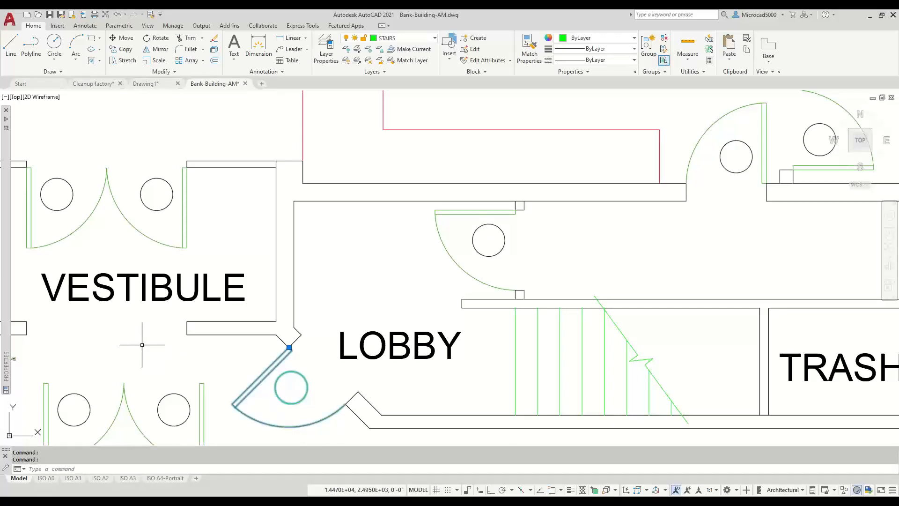
key("Escape")
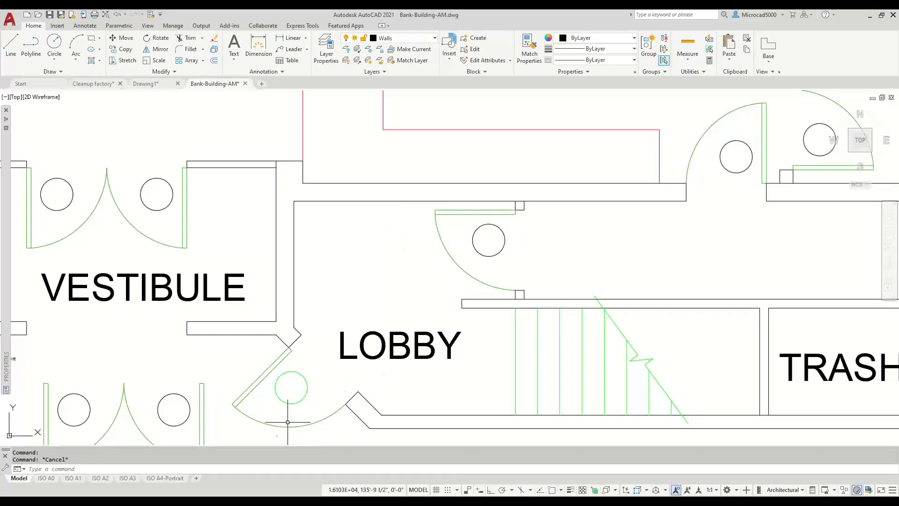
middle_click_drag(419, 267, 487, 243)
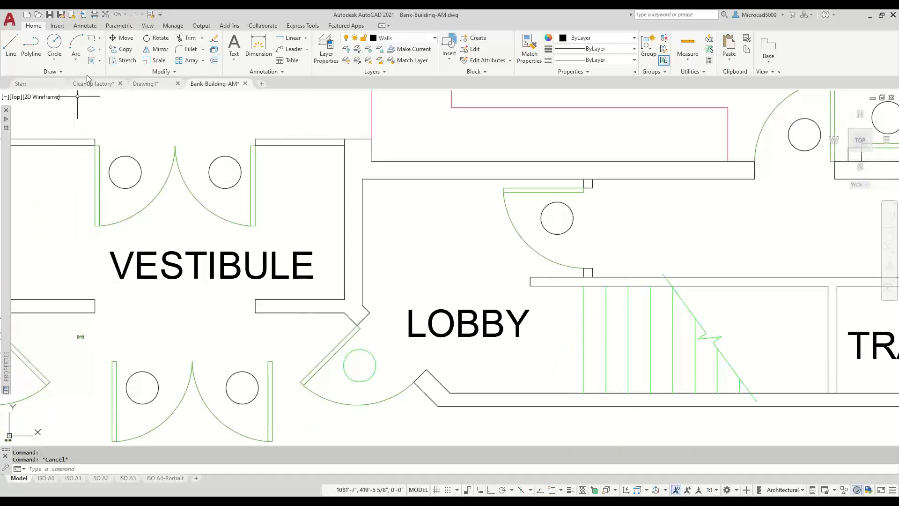
- Use Draw > Boundary with a point picked inside the LOBBY to create its closed outline polyline
left_click(99, 62)
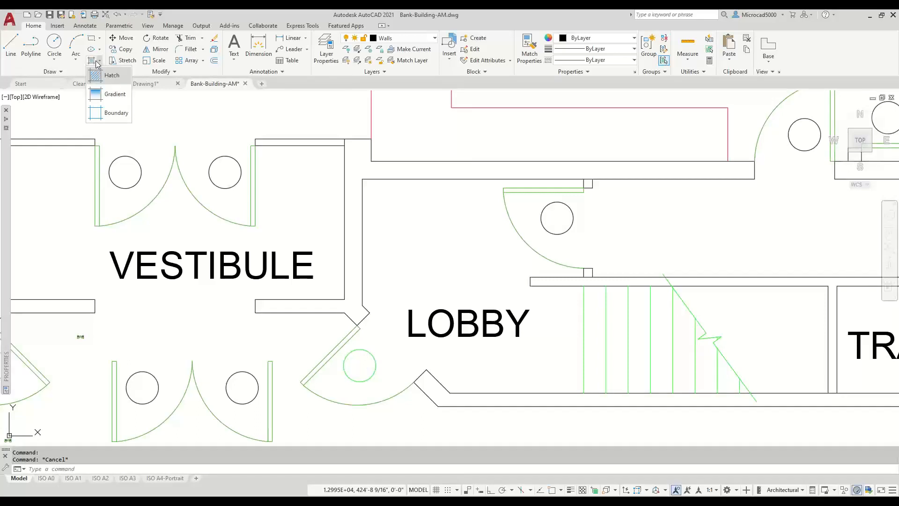
left_click(96, 114)
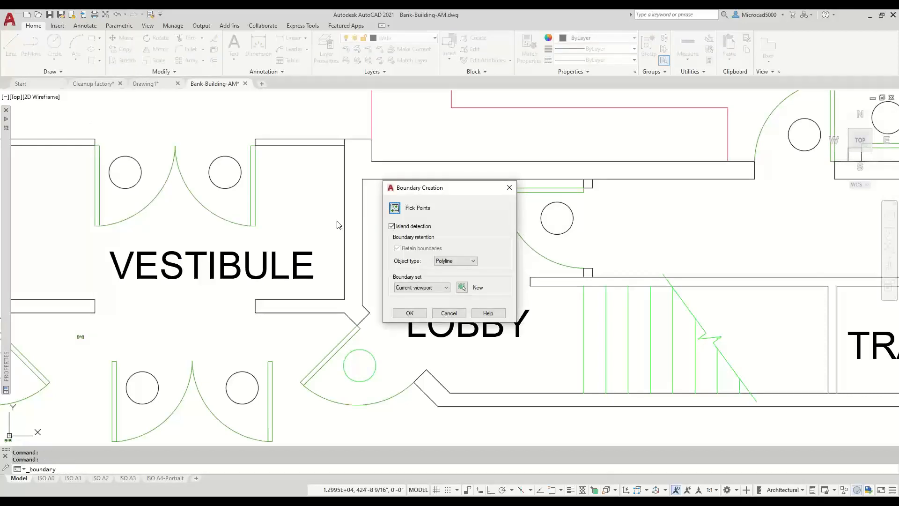
left_click(394, 209)
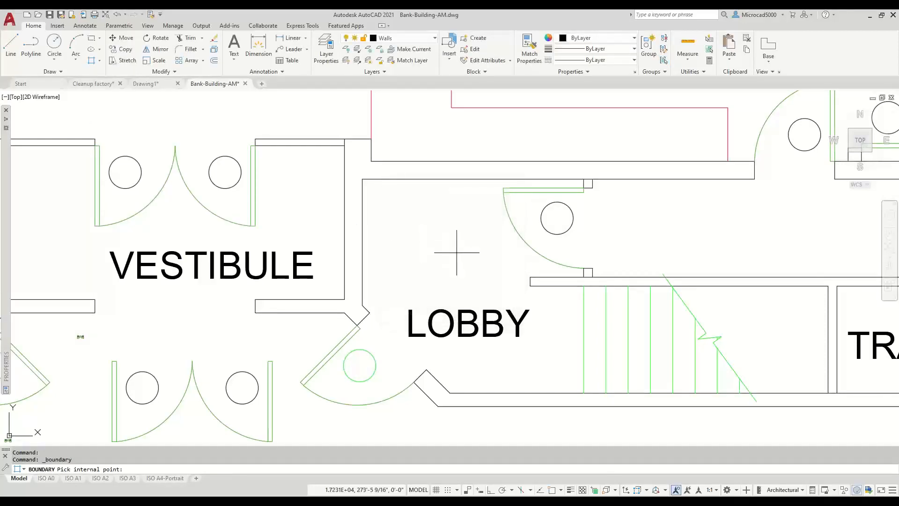
left_click(454, 252)
key("Return")
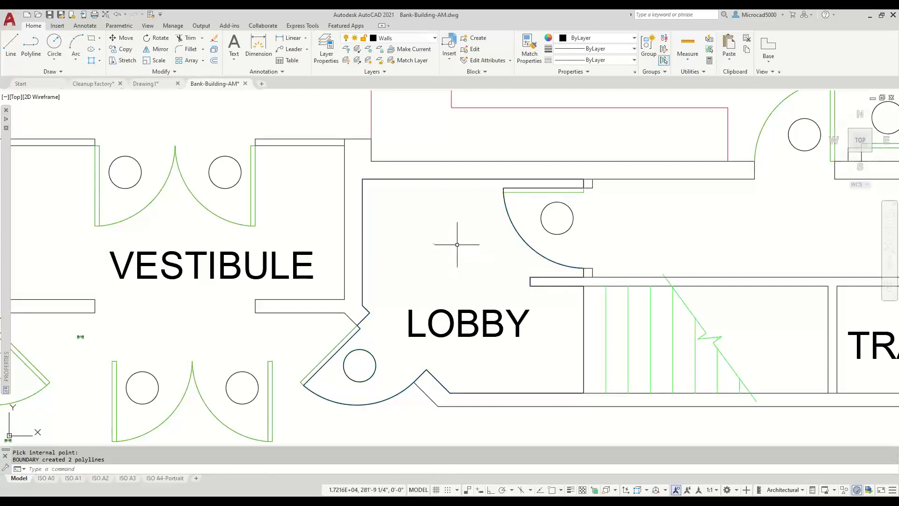
left_click(519, 221)
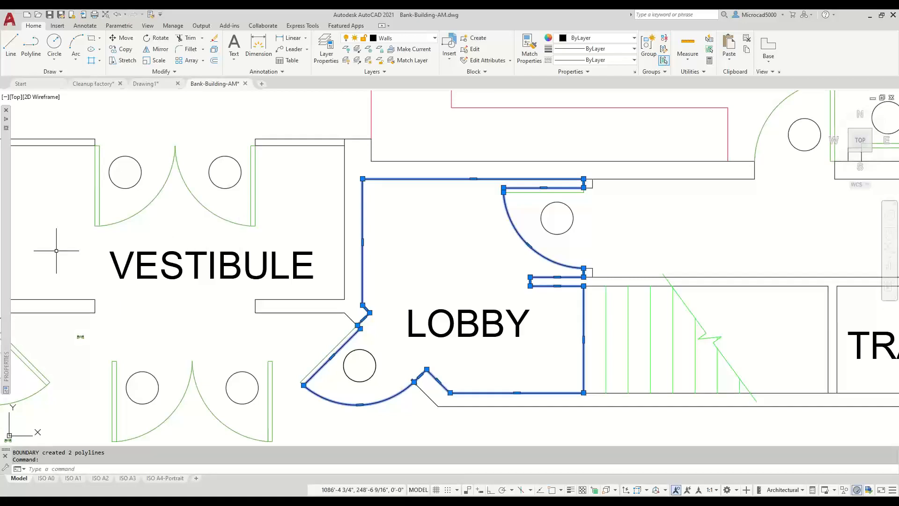
mouse_move(7, 171)
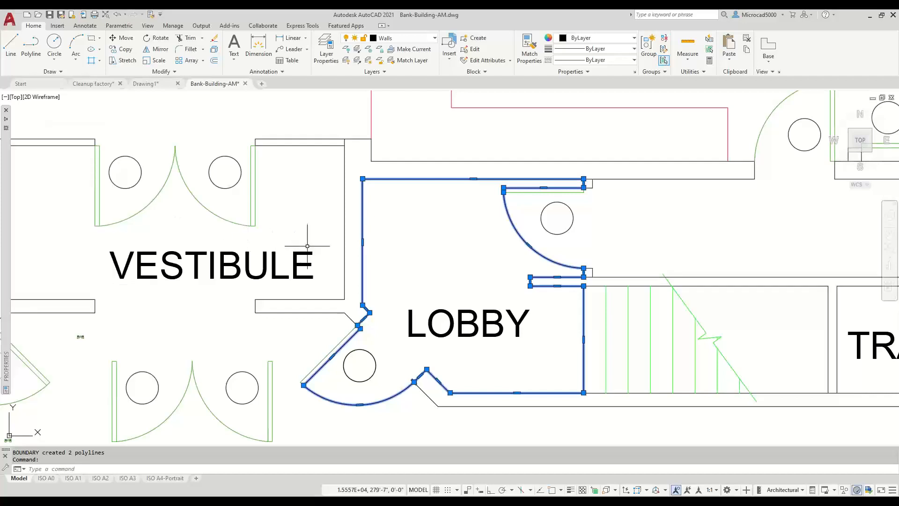
key("Escape")
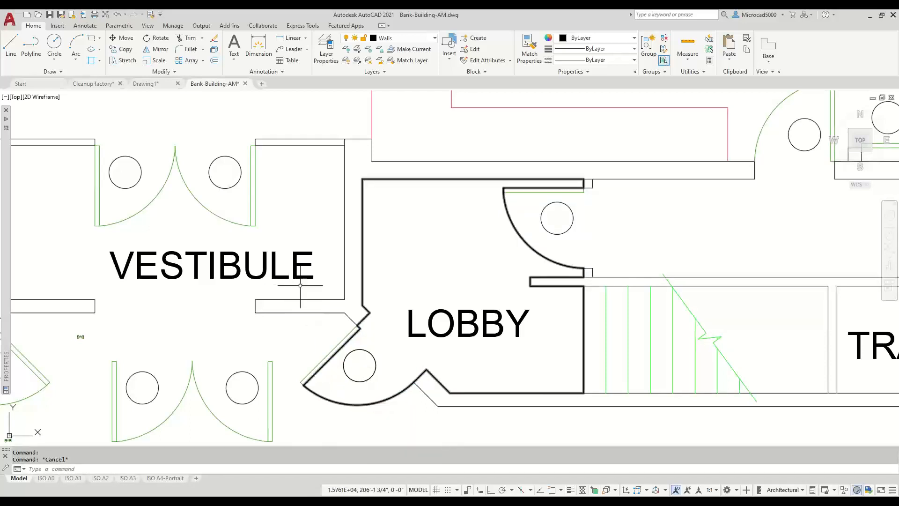
- In Drawing1, create a boundary polyline by picking a point inside the small rectangle
left_click(158, 86)
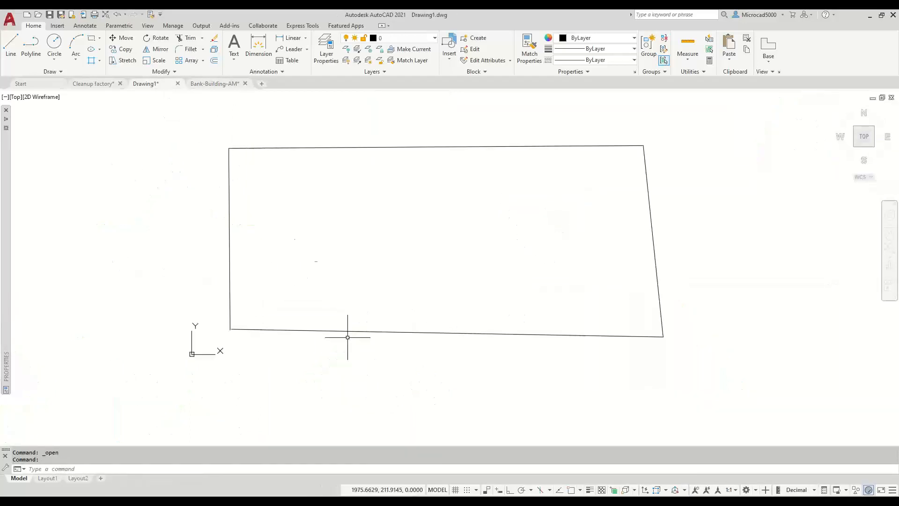
scroll(402, 276, "down", 8)
scroll(409, 272, "down", 5)
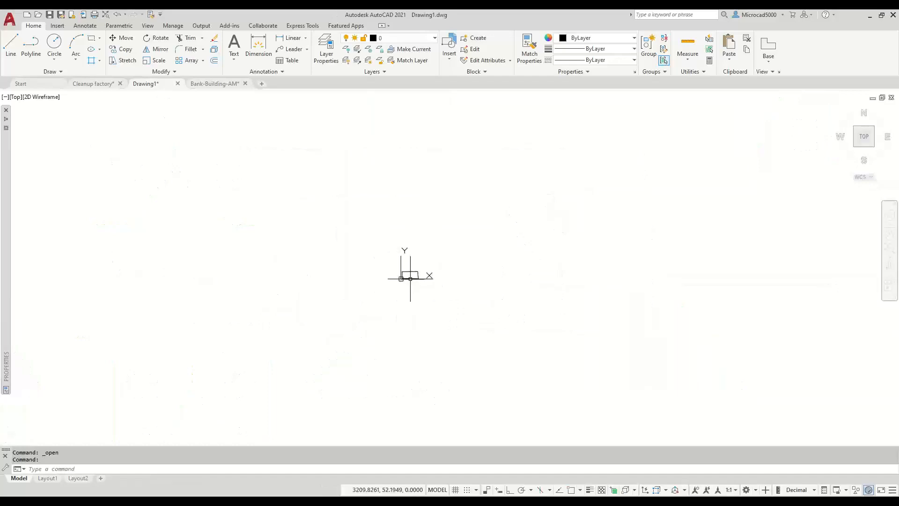
left_click(91, 61)
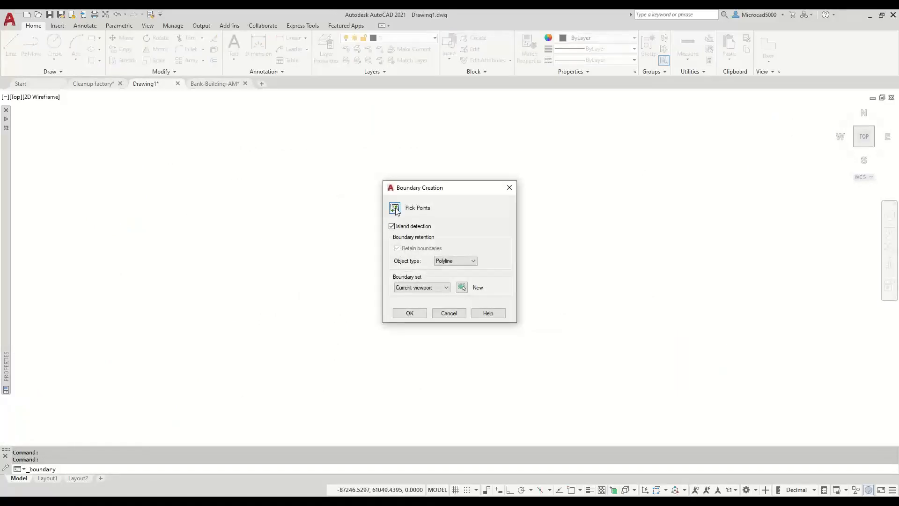
left_click(395, 209)
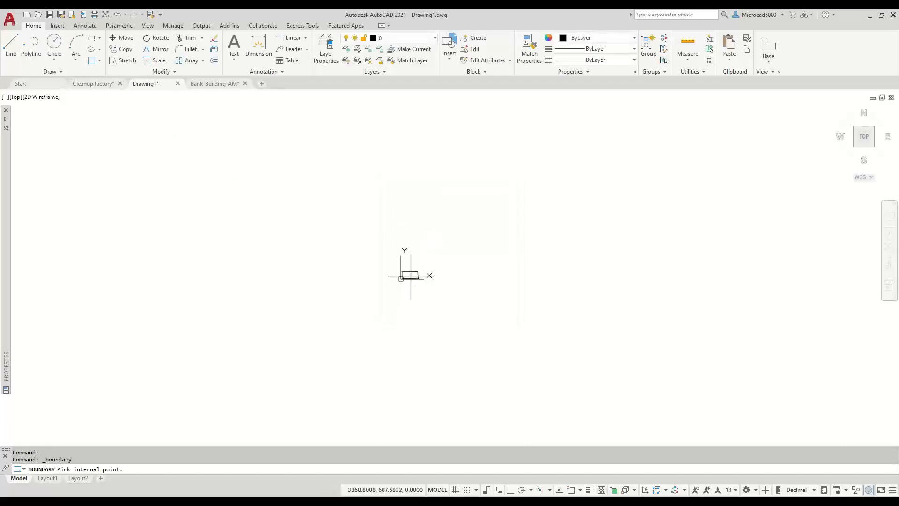
left_click(411, 275)
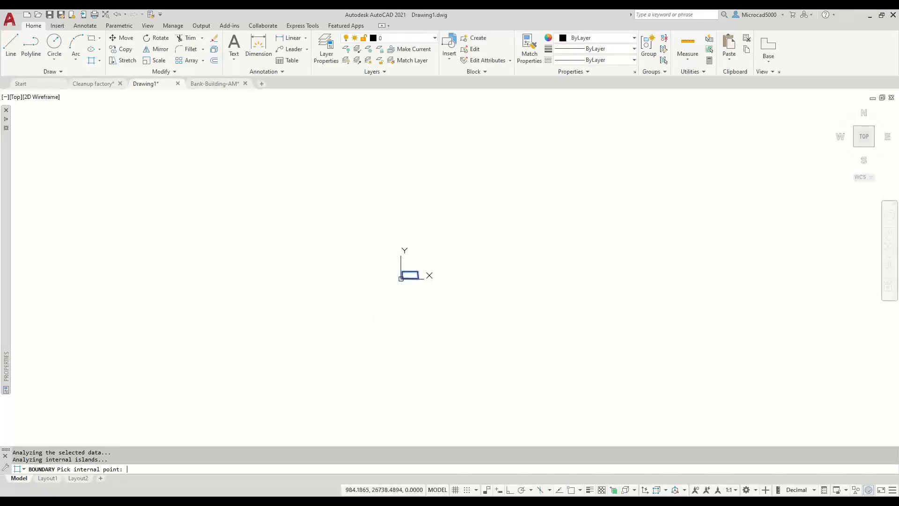
key("Return")
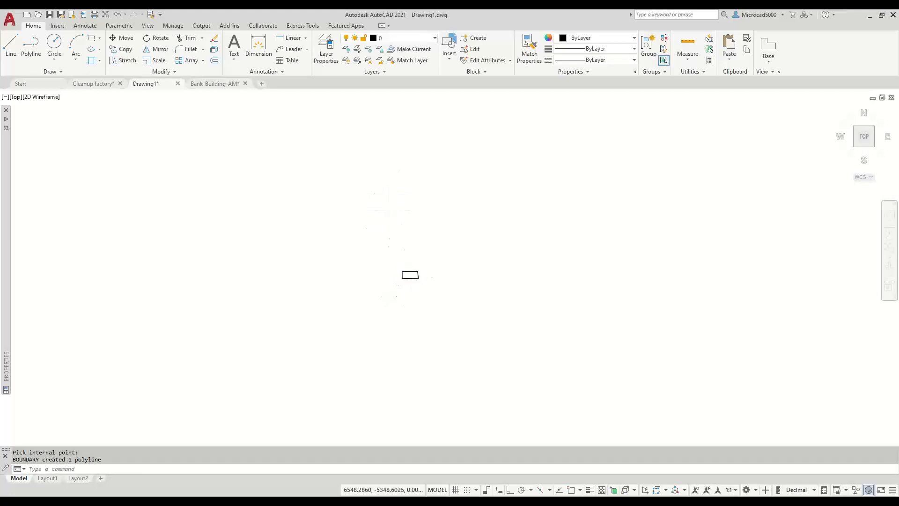
- Move the new rectangle outline up and right of the original, then switch to Cleanup factory
scroll(422, 296, "up", 5)
scroll(387, 180, "up", 6)
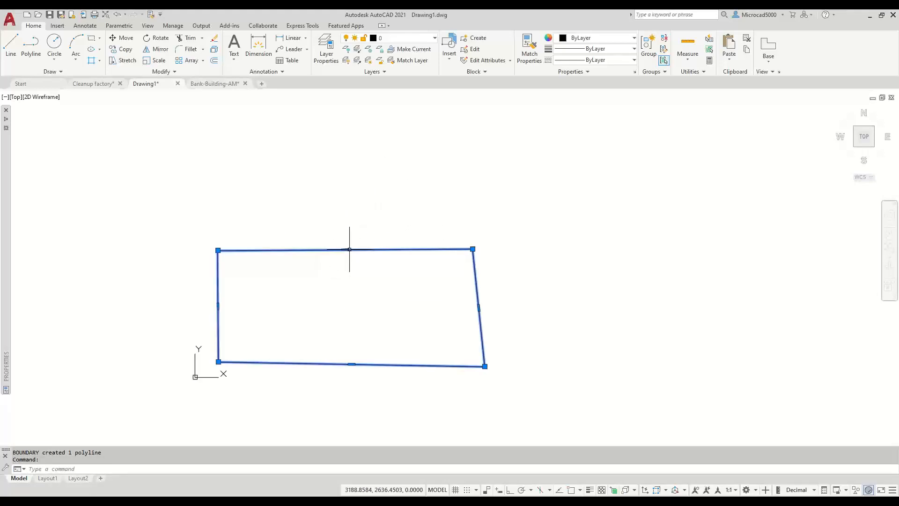
left_click(347, 249)
type("m")
key("Return")
left_click(117, 307)
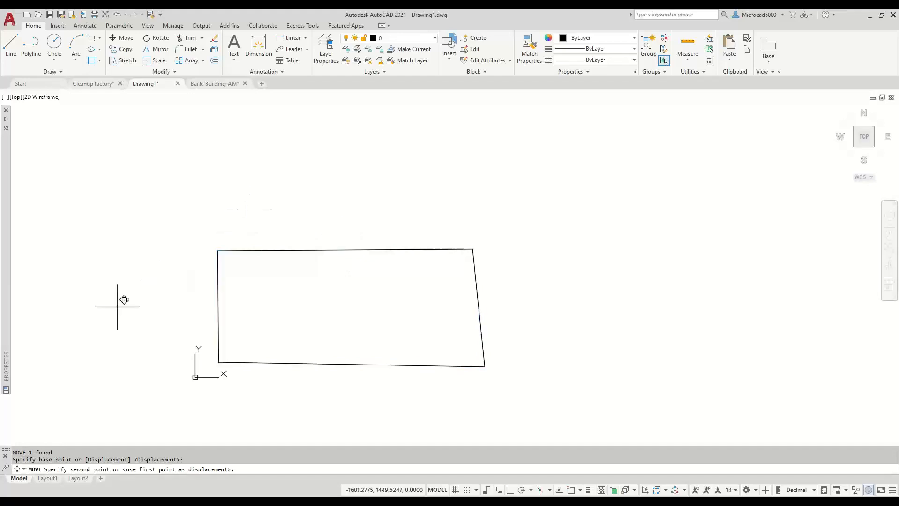
left_click(371, 190)
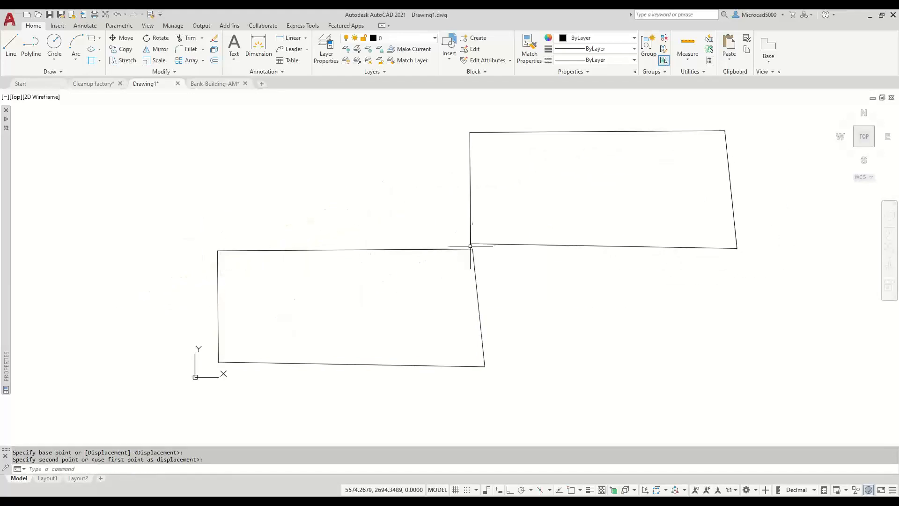
scroll(478, 241, "up", 5)
scroll(478, 242, "up", 6)
scroll(433, 251, "down", 15)
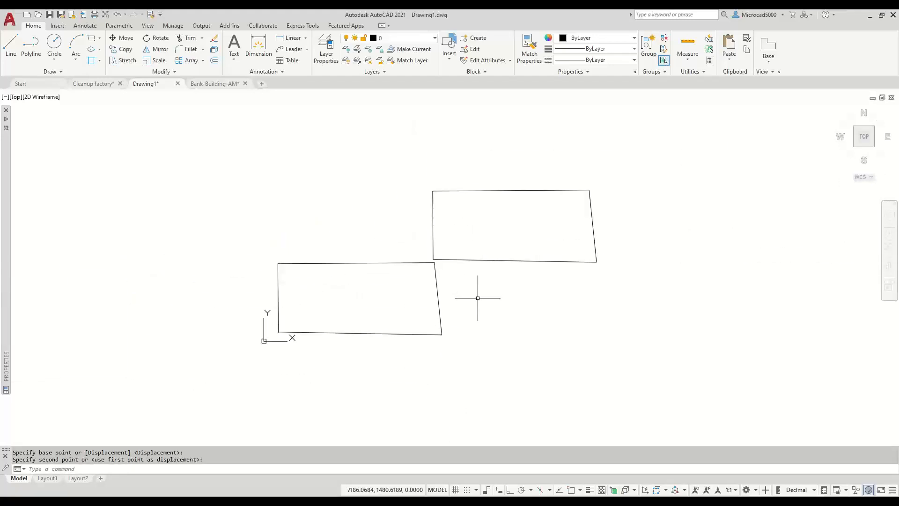
left_click(479, 260)
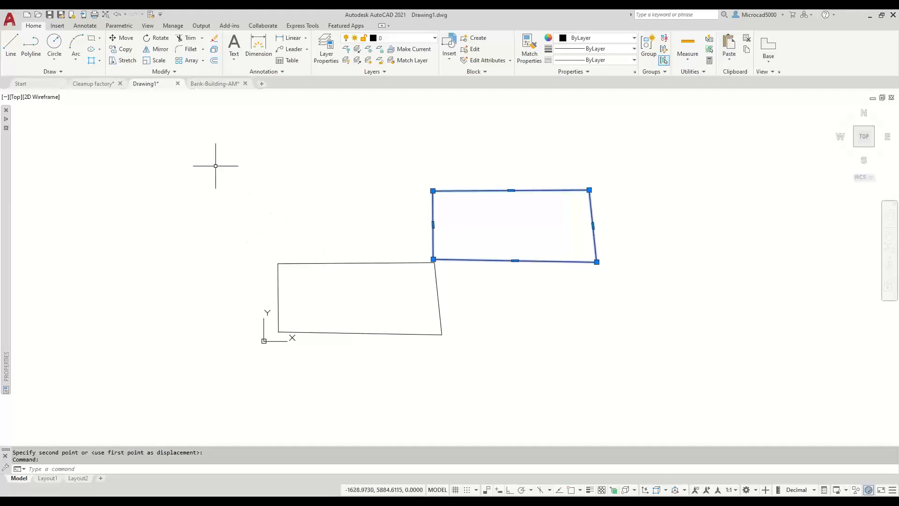
left_click(100, 84)
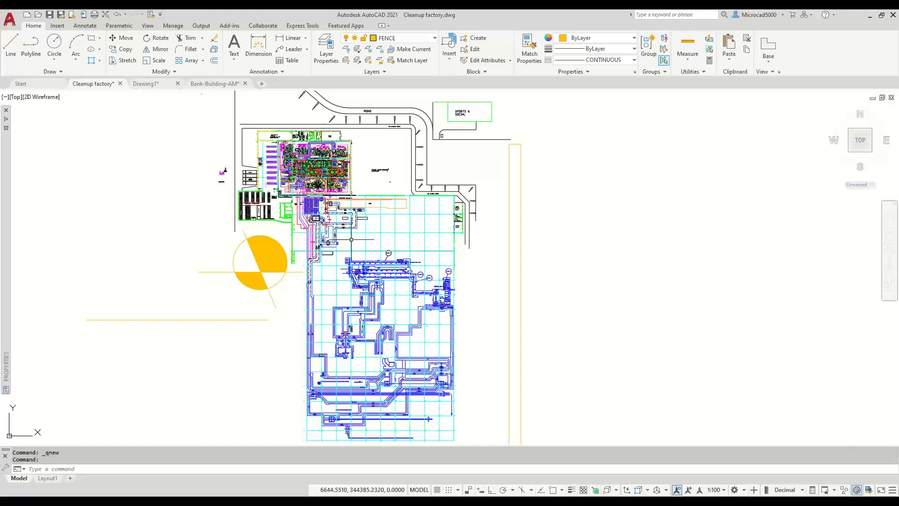
- Switch to Bank-Building-AM.dwg and zoom out so the complete bank floor plan is visible
middle_click_drag(373, 319, 304, 195)
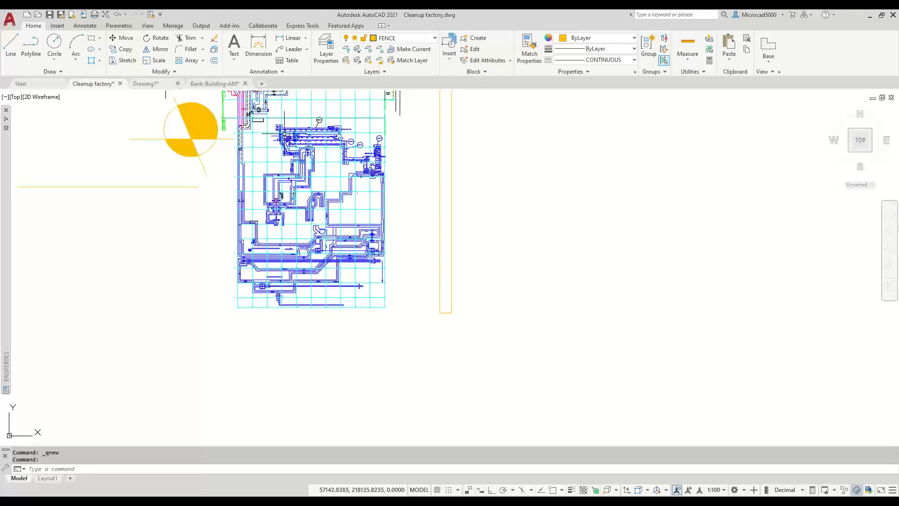
left_click(217, 86)
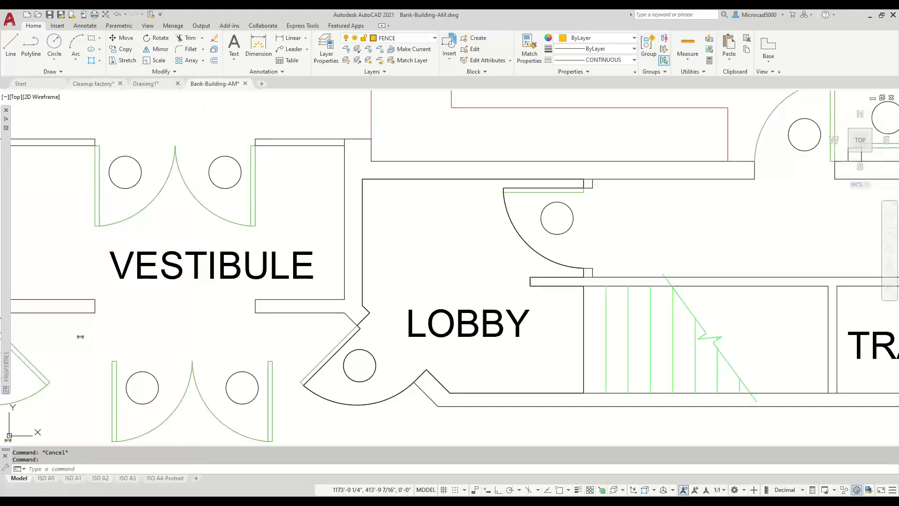
scroll(453, 293, "down", 10)
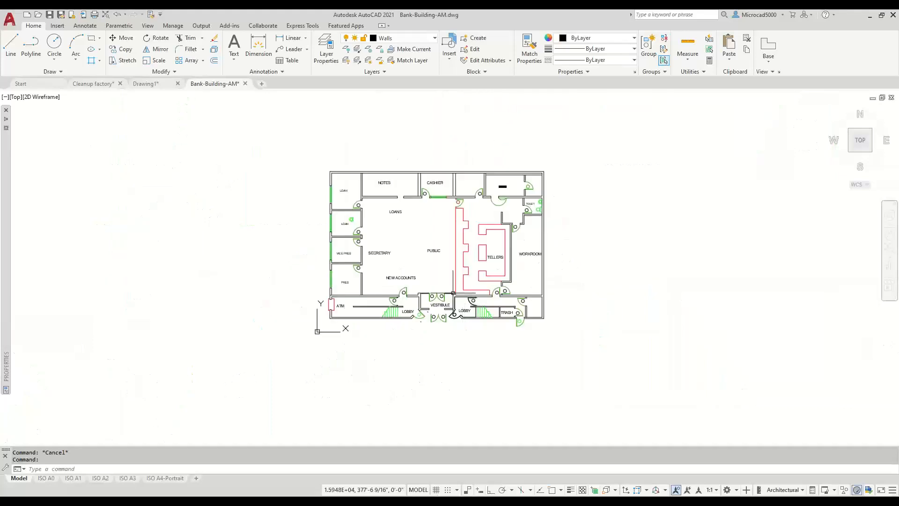
mouse_move(453, 294)
middle_mouse_down()
mouse_move(448, 283)
mouse_move(437, 292)
middle_mouse_up()
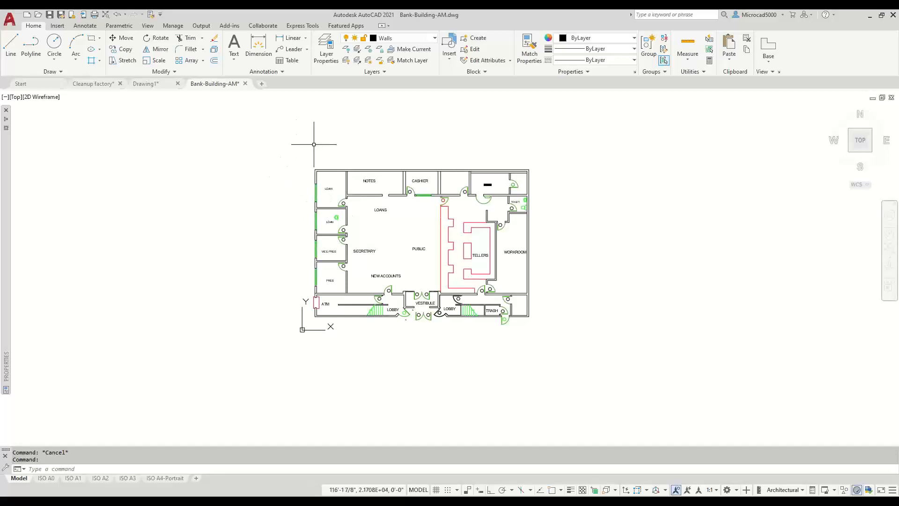
left_click(337, 148)
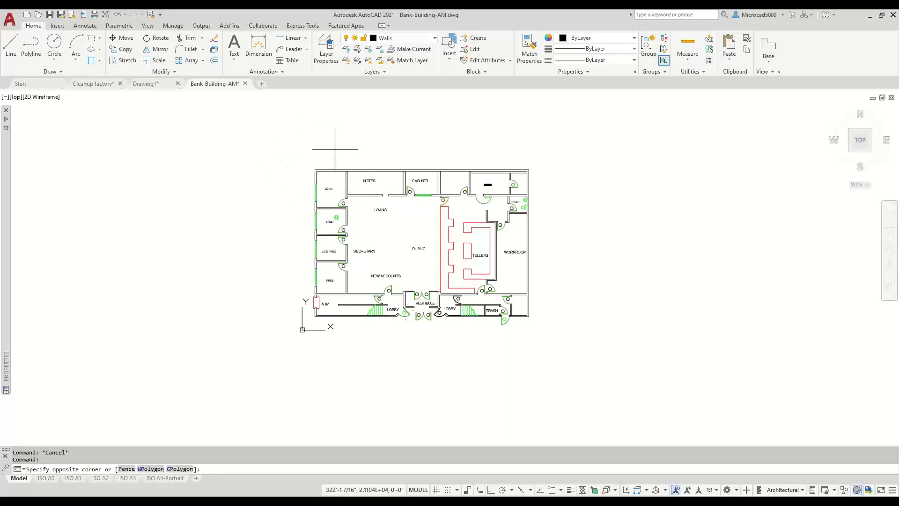
left_click(274, 368)
key("Delete")
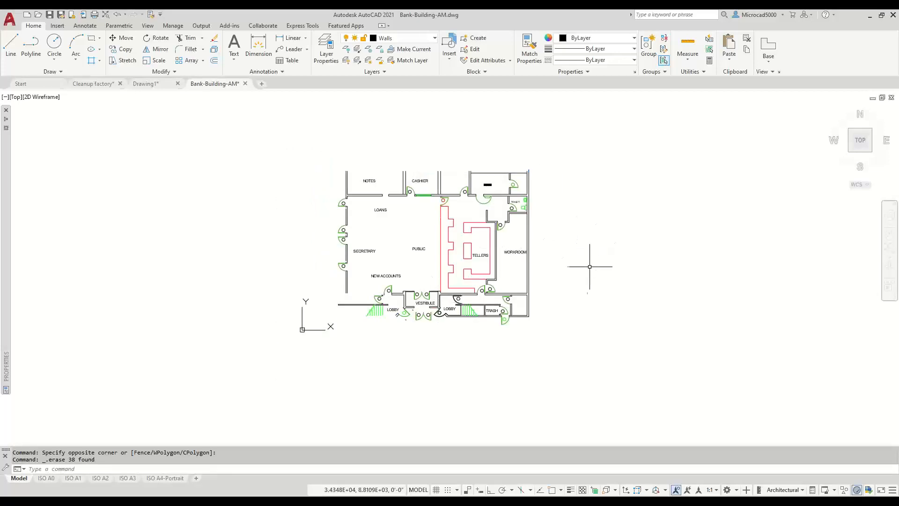
mouse_move(560, 293)
middle_mouse_down()
mouse_move(512, 283)
mouse_move(479, 289)
middle_mouse_up()
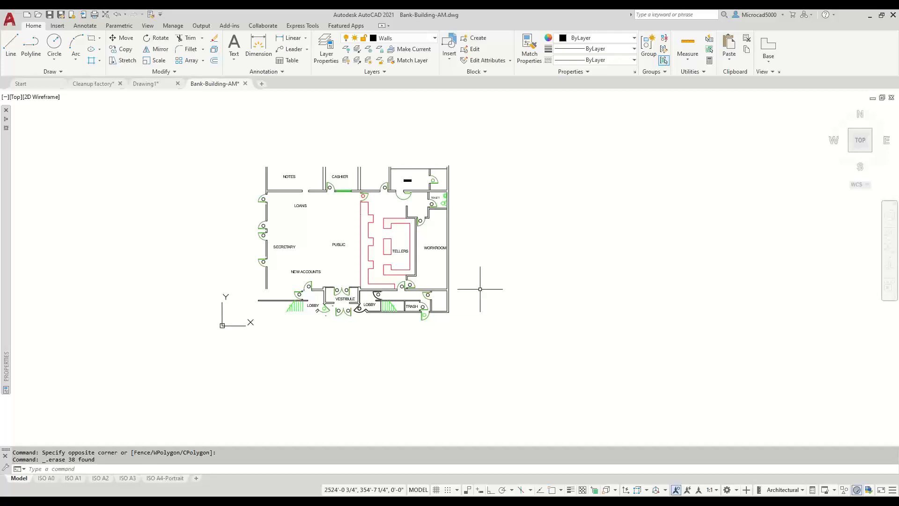
left_click(52, 45)
left_click(484, 290)
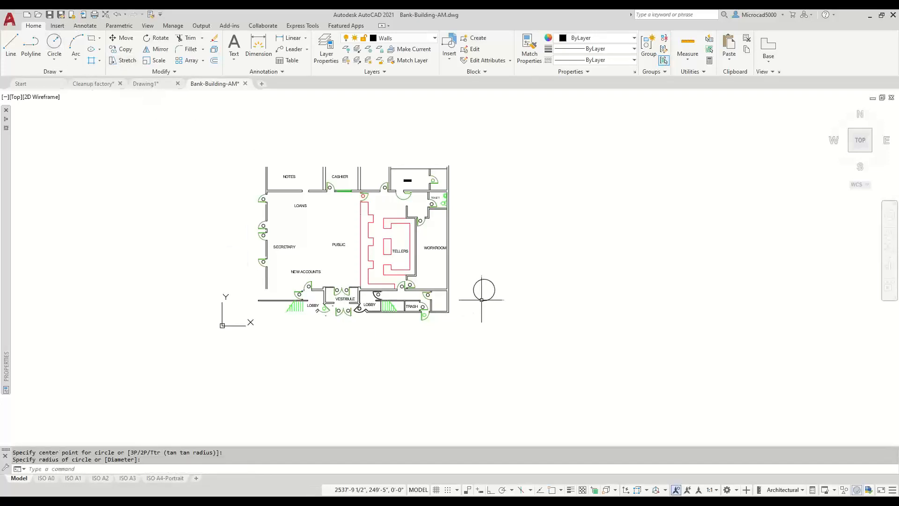
left_click(482, 300)
key("Return")
left_click(524, 282)
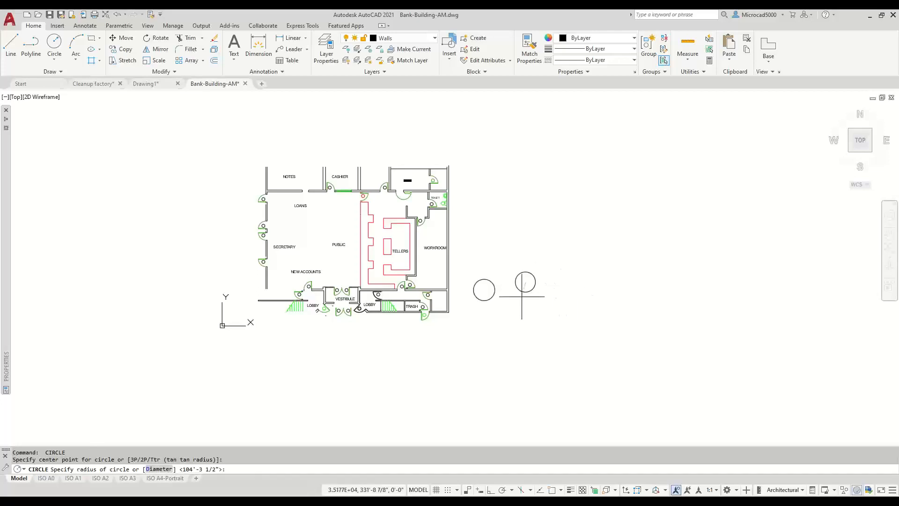
left_click(523, 293)
left_click(522, 300)
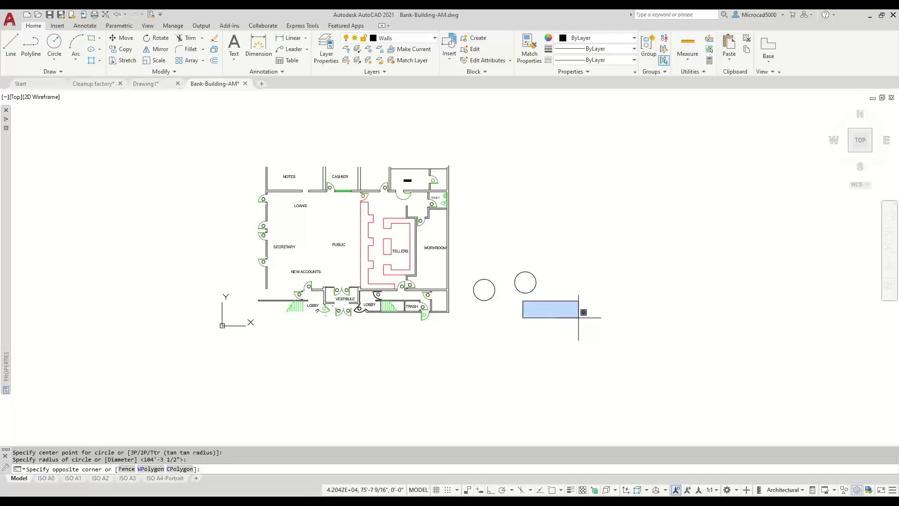
key("Return")
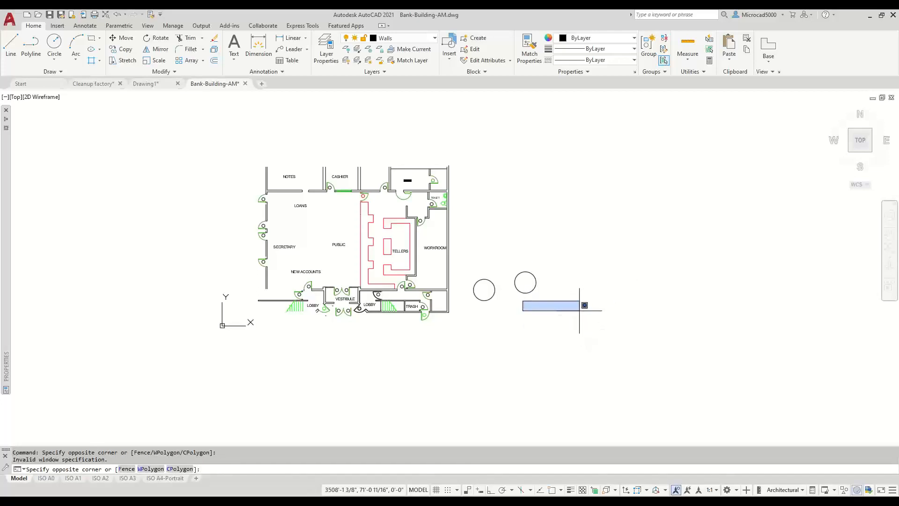
key("Escape")
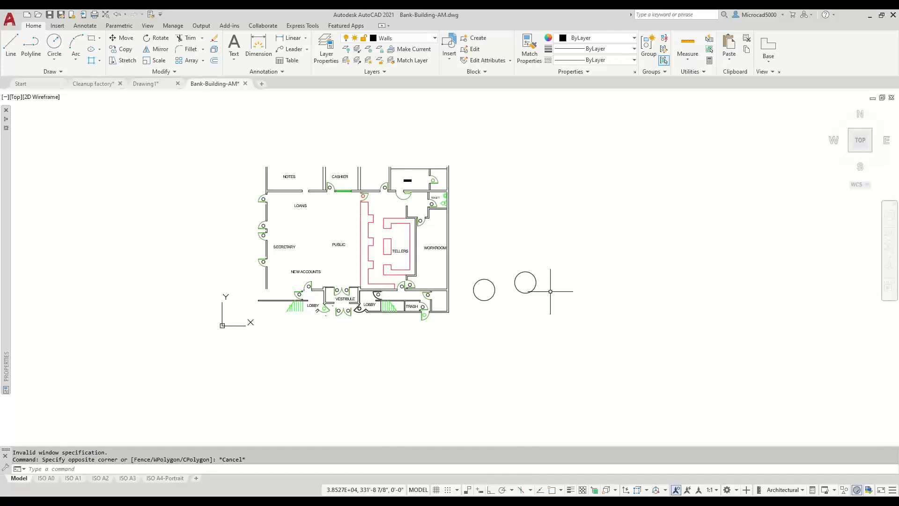
- Run OOPS to restore the most recently erased objects
type("PS")
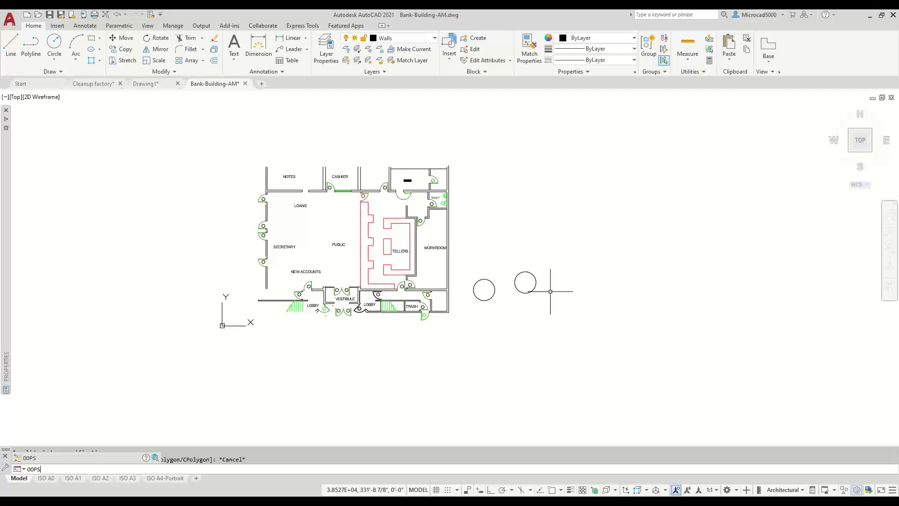
key("Return")
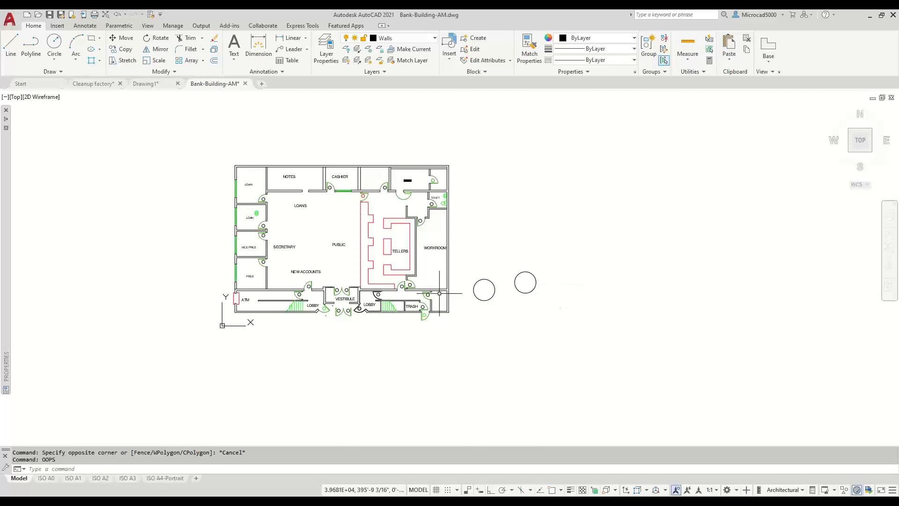
- Erase the red teller counter lines with a selection window
scroll(396, 228, "up", 2)
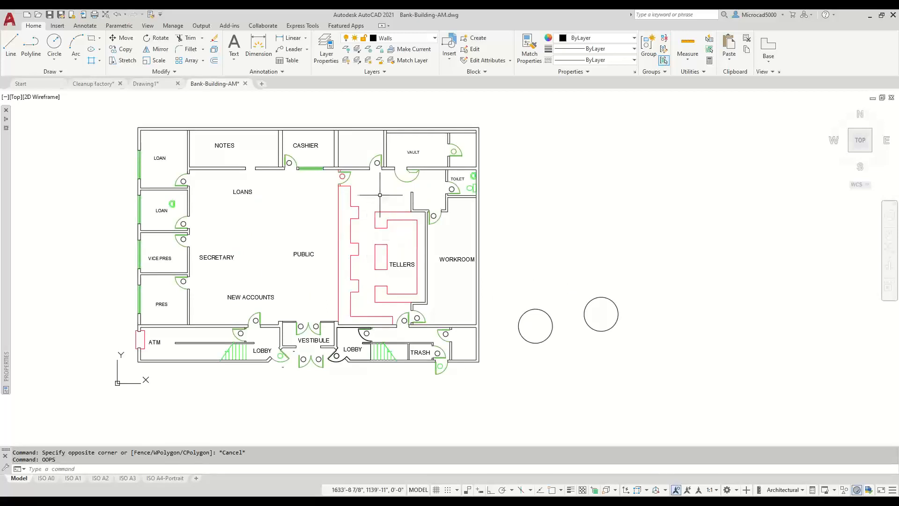
left_click(370, 172)
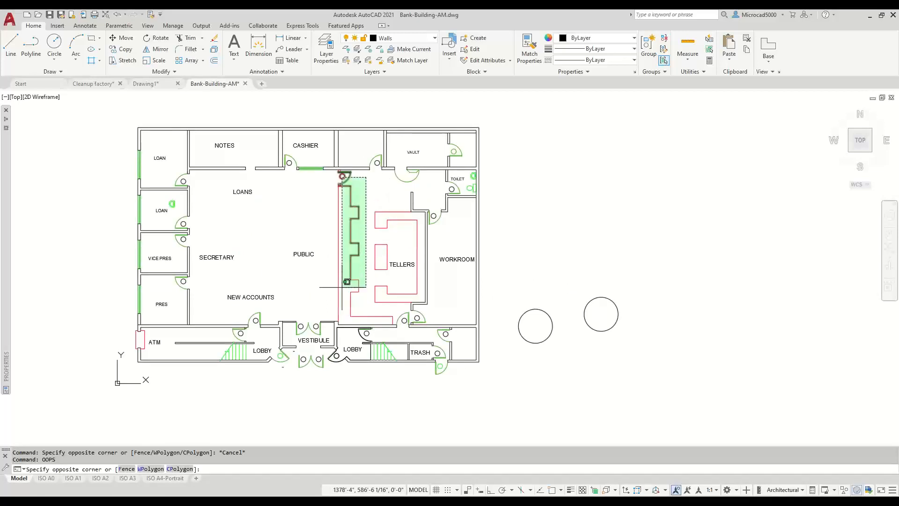
left_click(319, 310)
key("Delete")
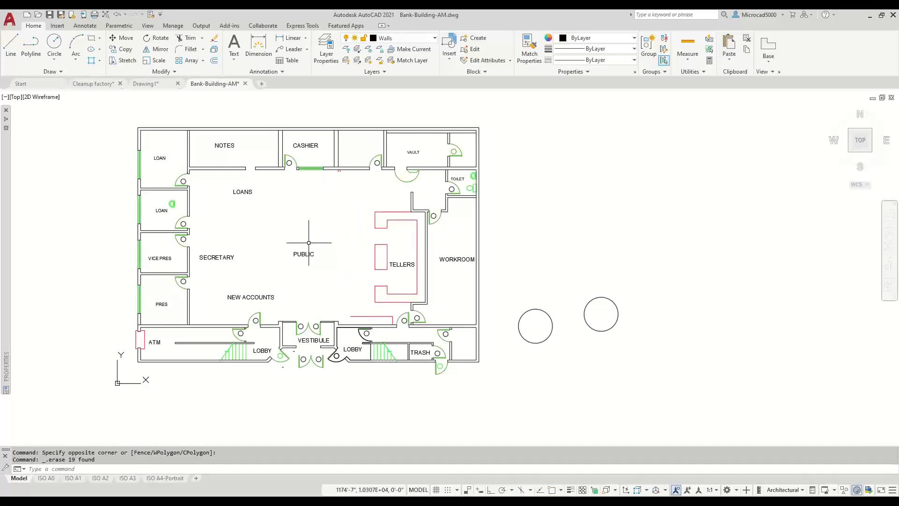
- Draw two more small circles to the right of the bank plan
left_click(56, 42)
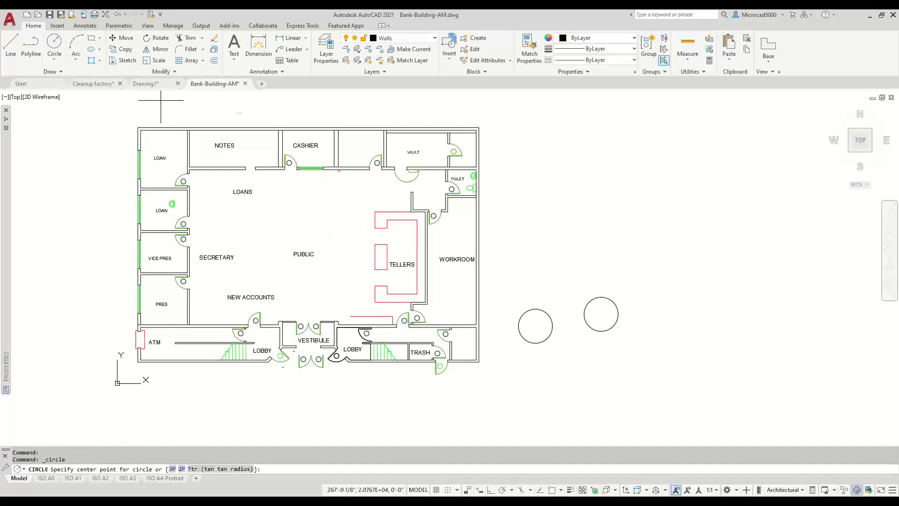
left_click(525, 230)
left_click(525, 246)
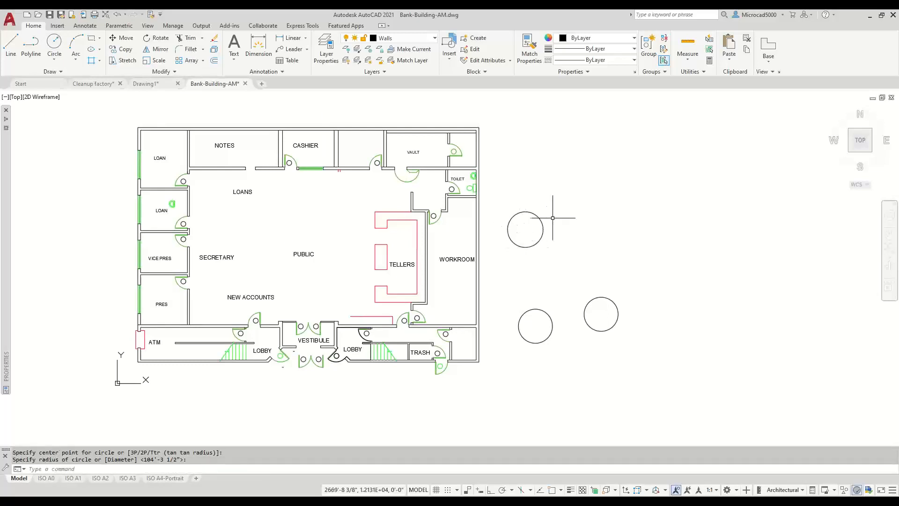
key("Return")
left_click(608, 227)
left_click(607, 238)
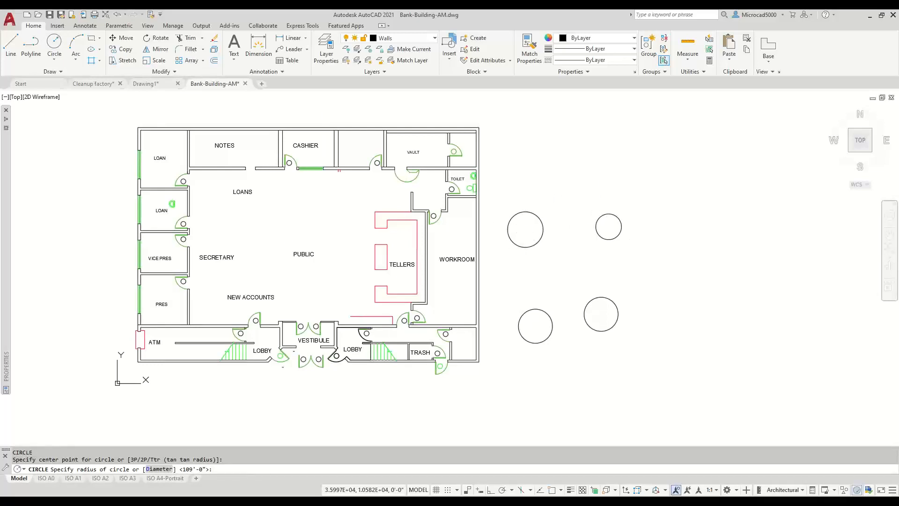
- Draw a small rectangle and a larger second rectangle above the circles
left_click(92, 38)
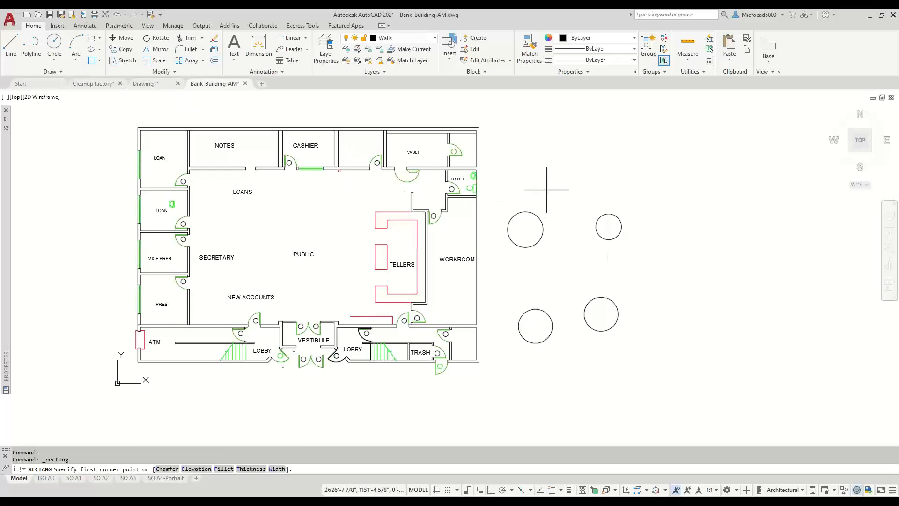
left_click(515, 141)
left_click(539, 174)
key("Return")
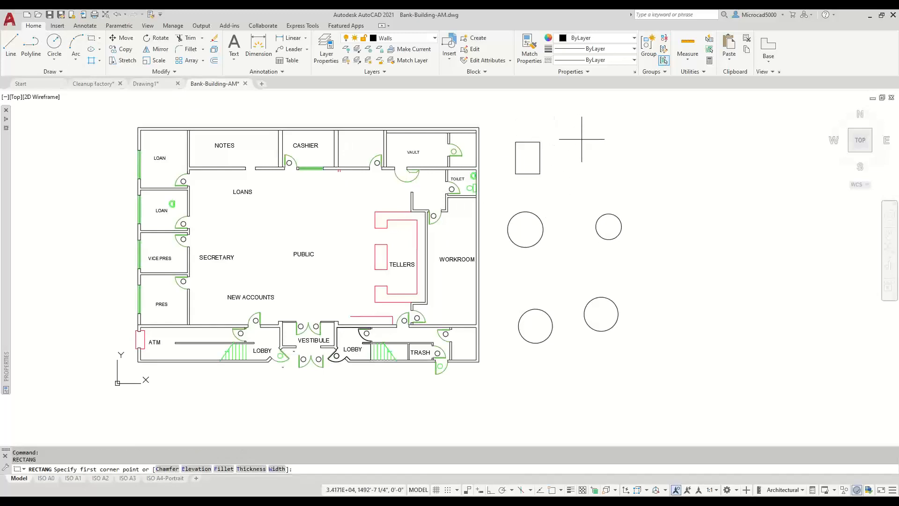
left_click(581, 138)
left_click(620, 179)
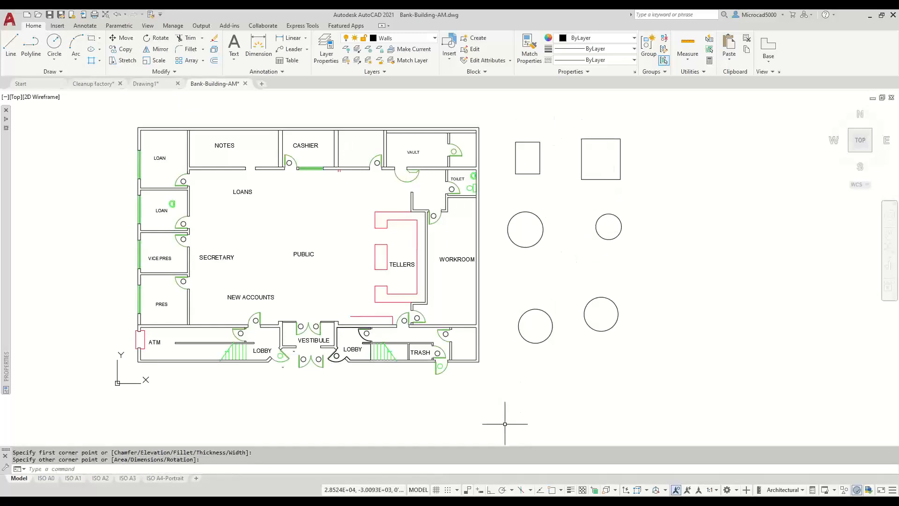
- Draw a six-point zigzag line with LINE below the circles
type("l")
key("Return")
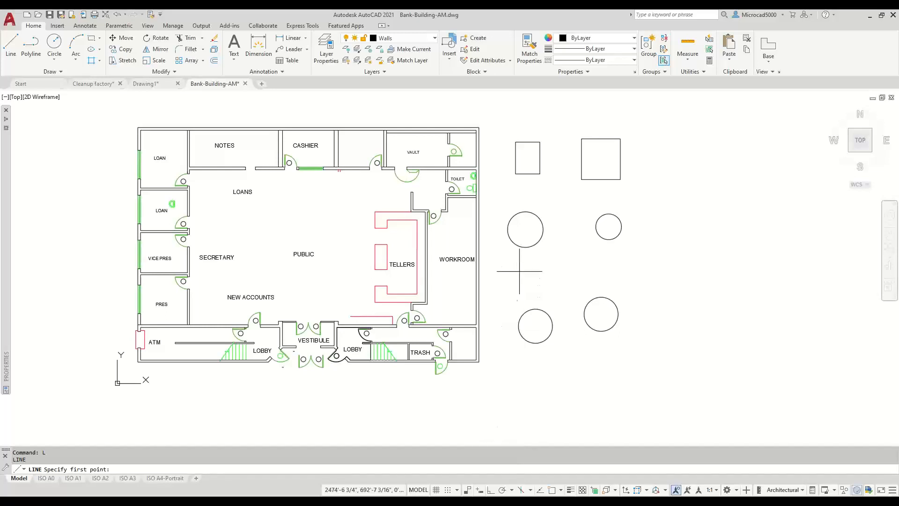
left_click(516, 287)
left_click(561, 257)
left_click(588, 289)
left_click(607, 251)
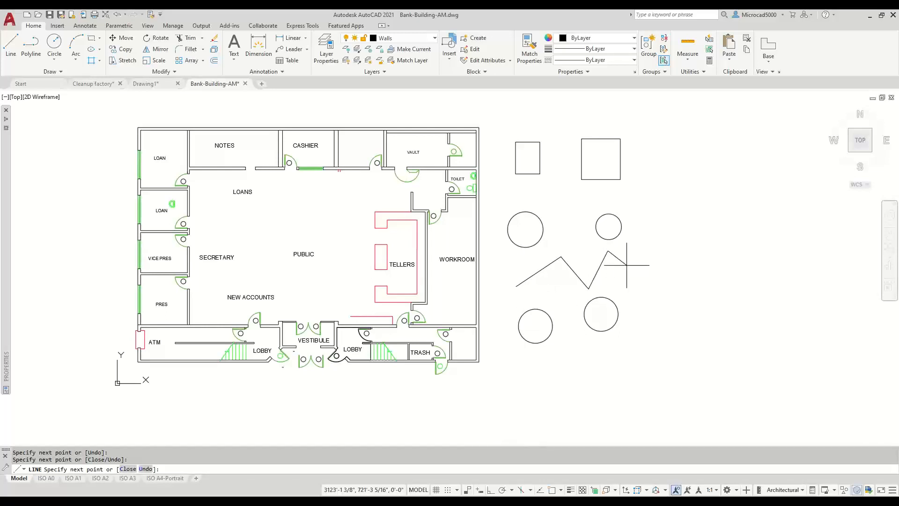
left_click(634, 274)
left_click(650, 242)
key("Return")
left_click(676, 279)
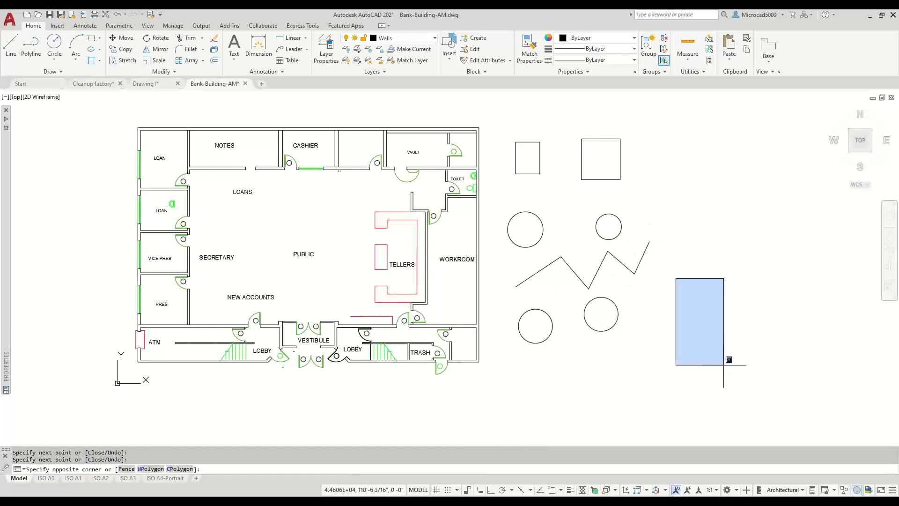
left_click(726, 362)
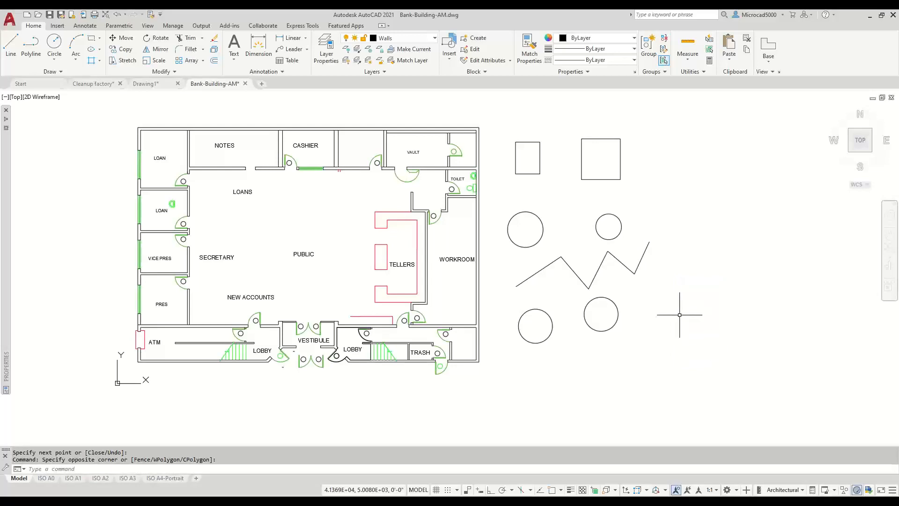
- Restore the erased red teller counter with OOPS
type("oops")
key("Return")
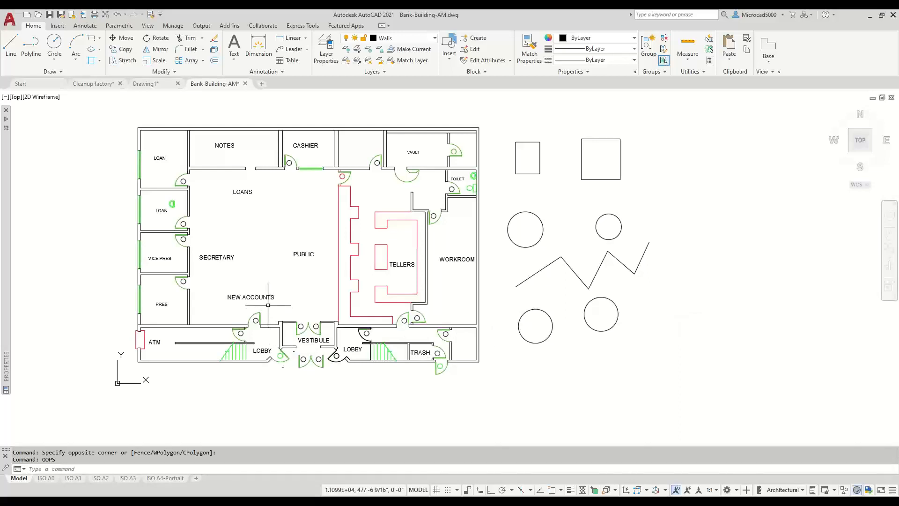
scroll(223, 301, "up", 2)
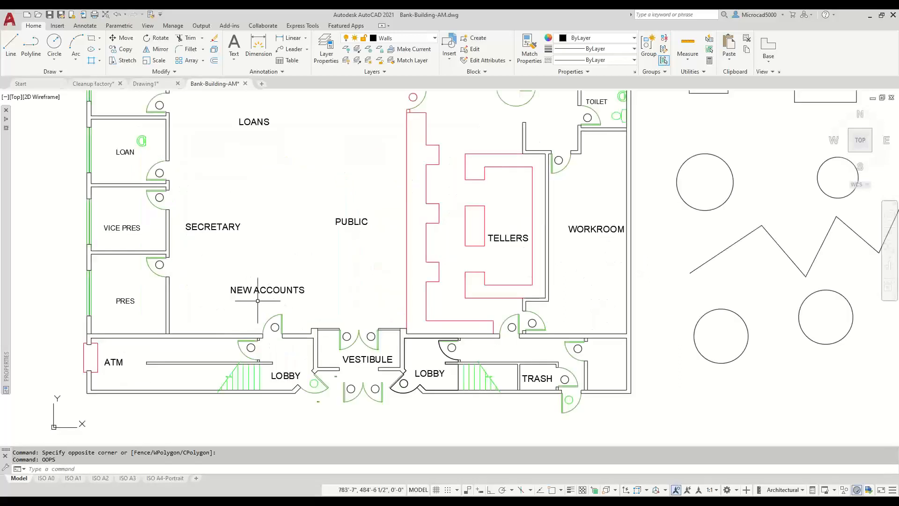
- Edit the NEW ACCOUNTS label in place, replacing its text with the person's e-mail address
left_click(281, 292)
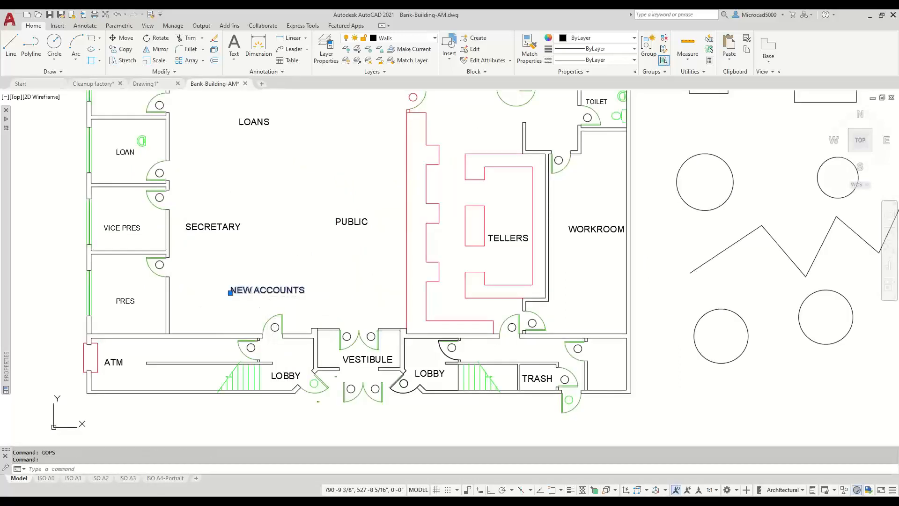
double_click(281, 291)
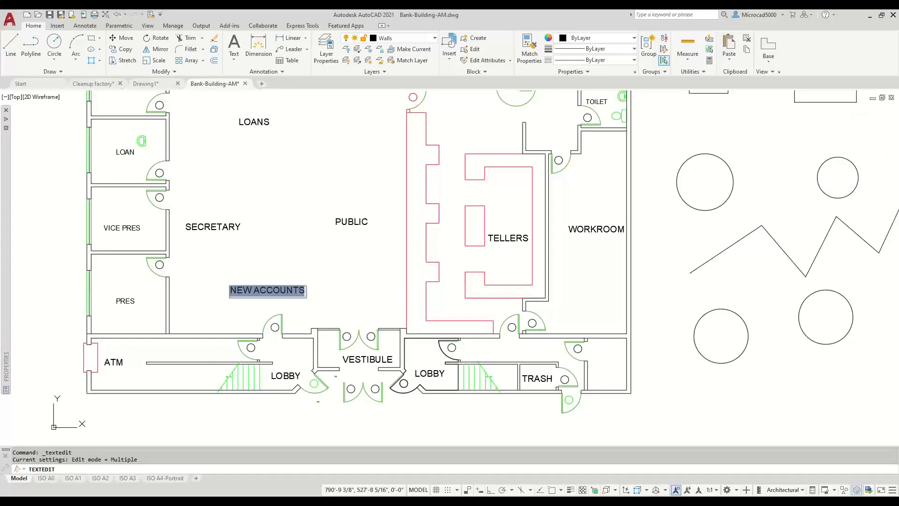
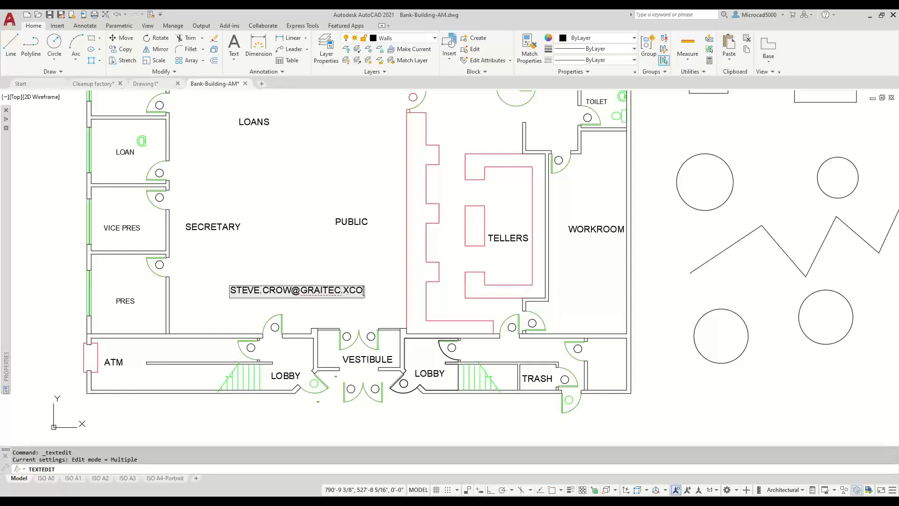
scroll(270, 271, "up", 4)
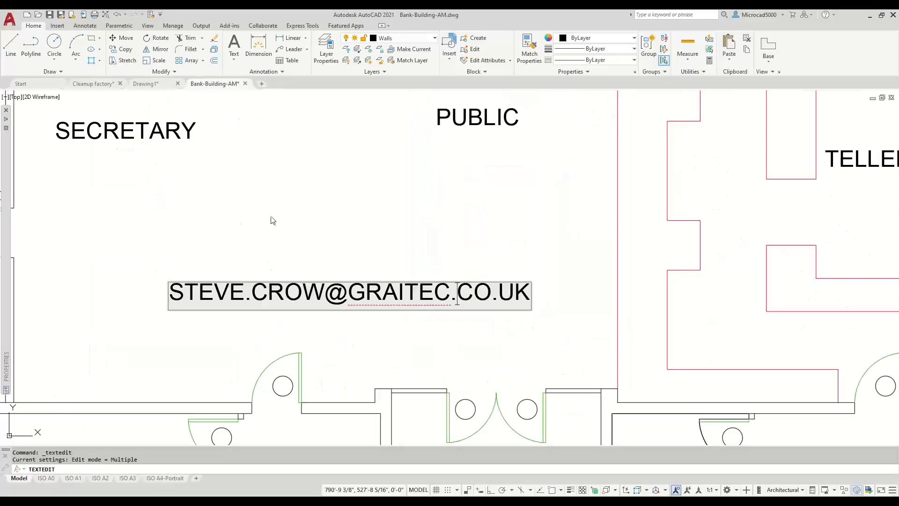